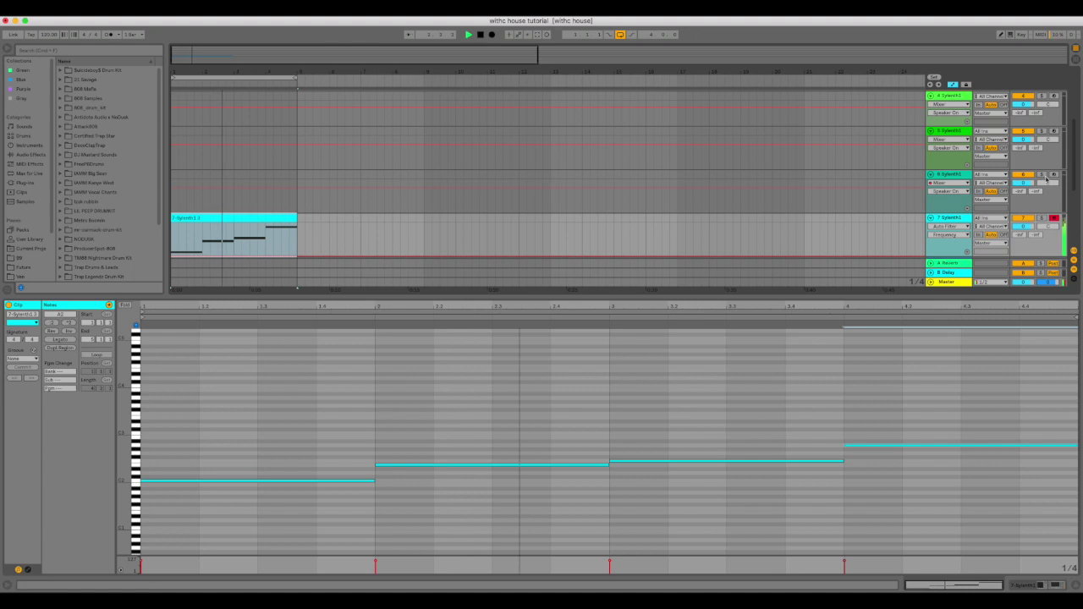
Arm and solo track 6, copy track 7's four-bar clip onto it at bar 1, and return track 6 to the full mix.
left_click(1052, 175)
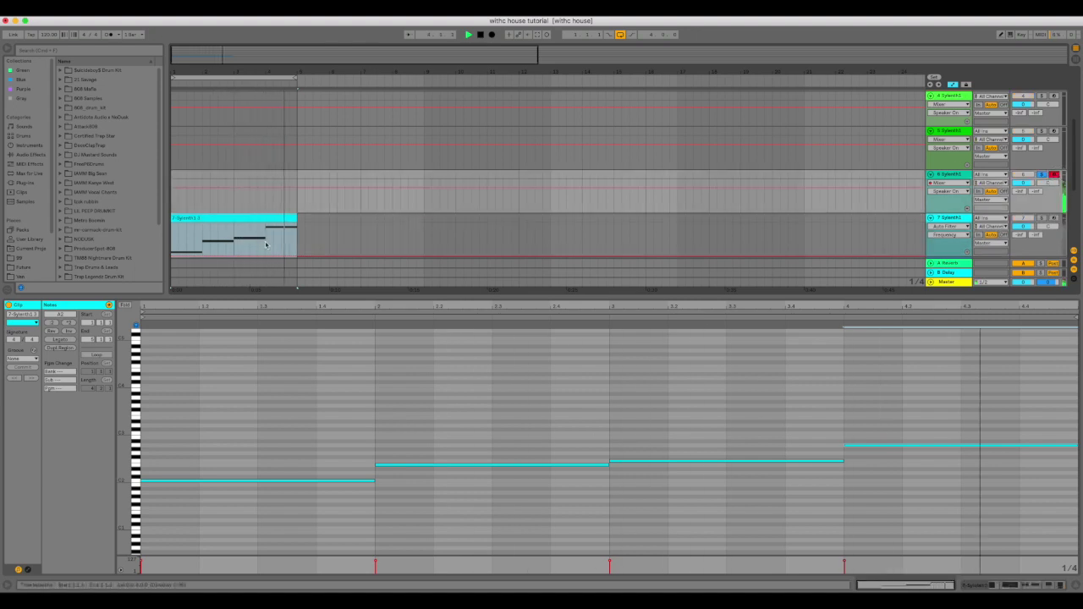
left_click_drag(212, 219, 235, 196)
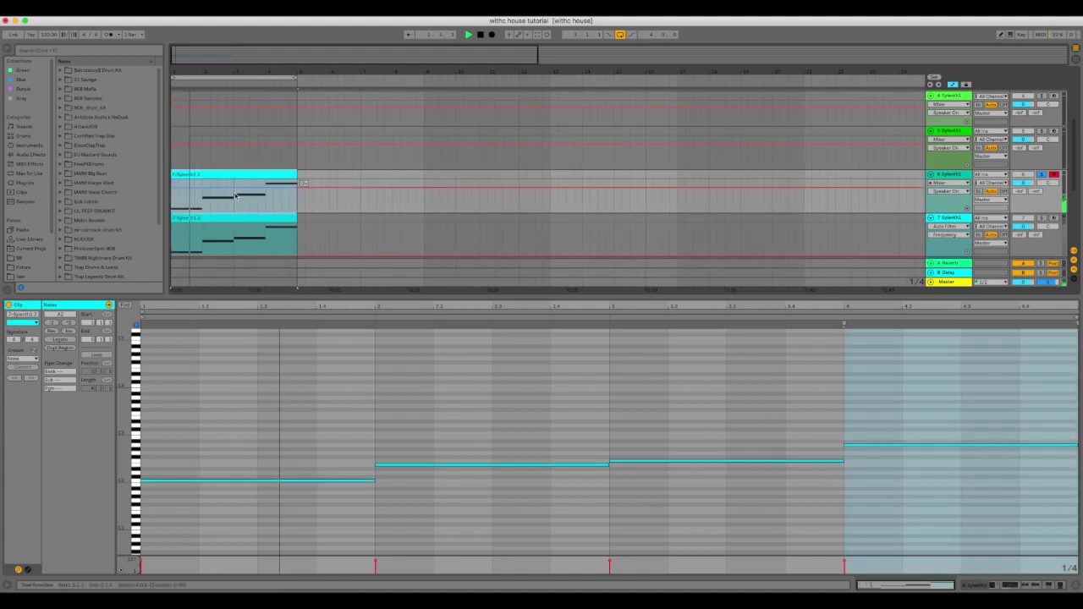
left_click(1043, 175)
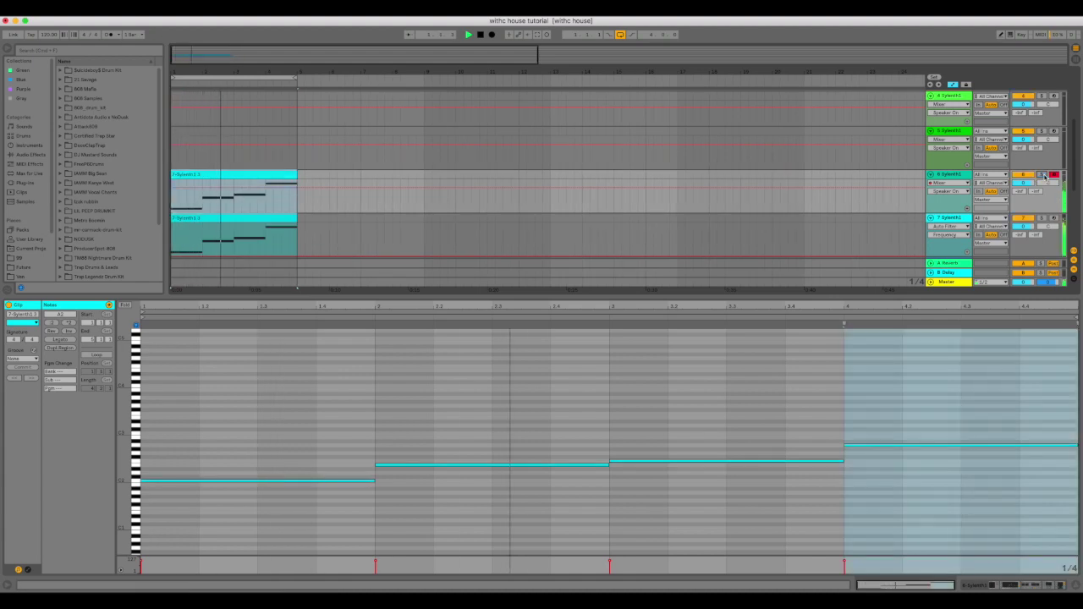
double_click(264, 175)
scroll(264, 176, "up", 1)
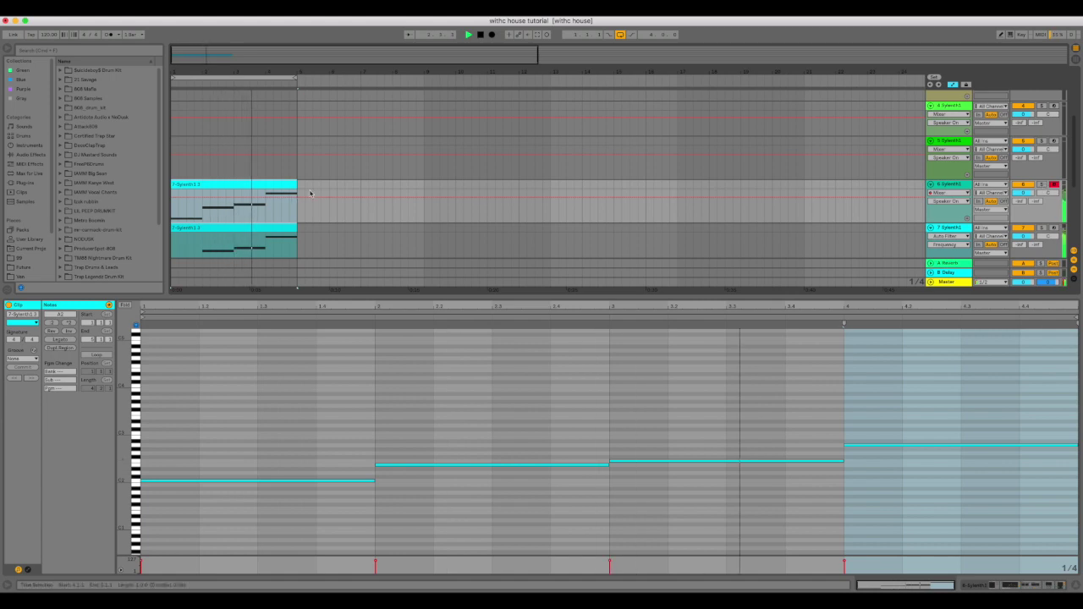
Assign track 6's colour to its clip and solo the track.
right_click(953, 184)
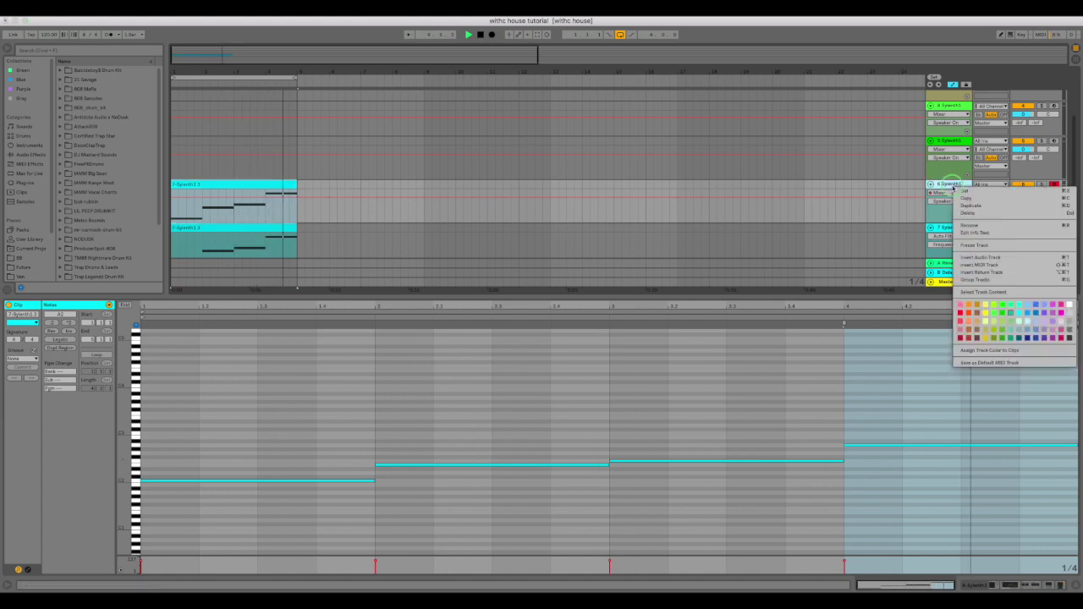
left_click(989, 352)
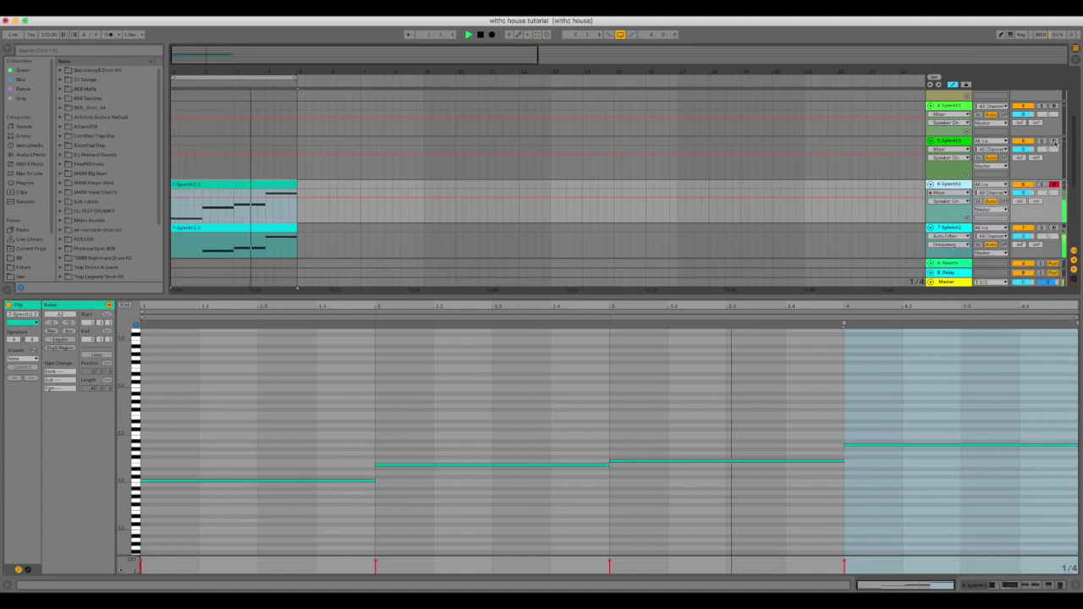
left_click(1042, 183)
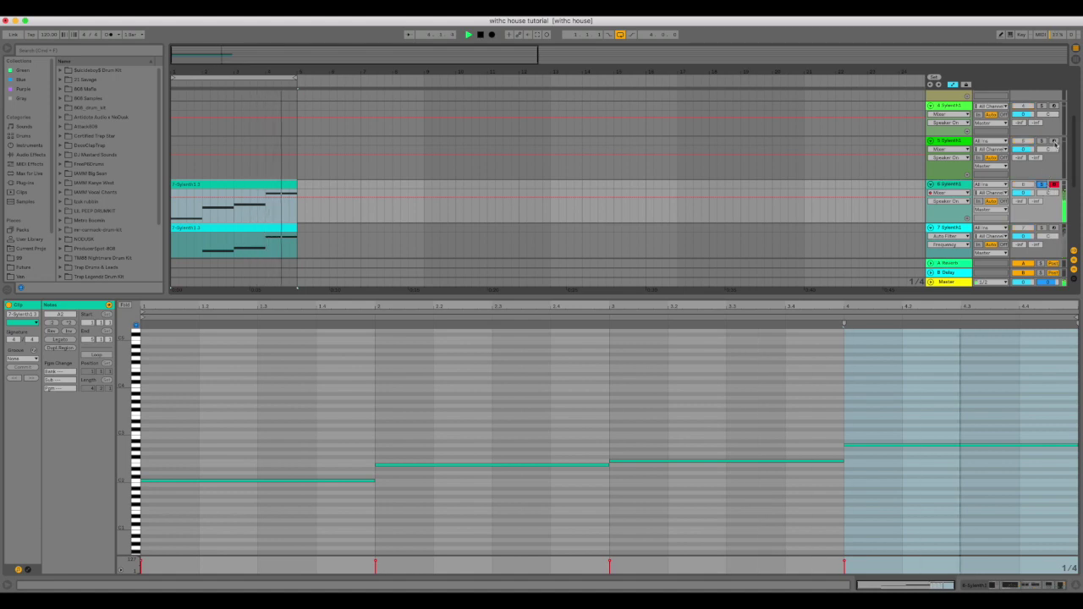
Arm and solo track 5, and insert an empty MIDI clip on it across bars 1 to 4.
left_click(1053, 140)
left_click(1041, 140)
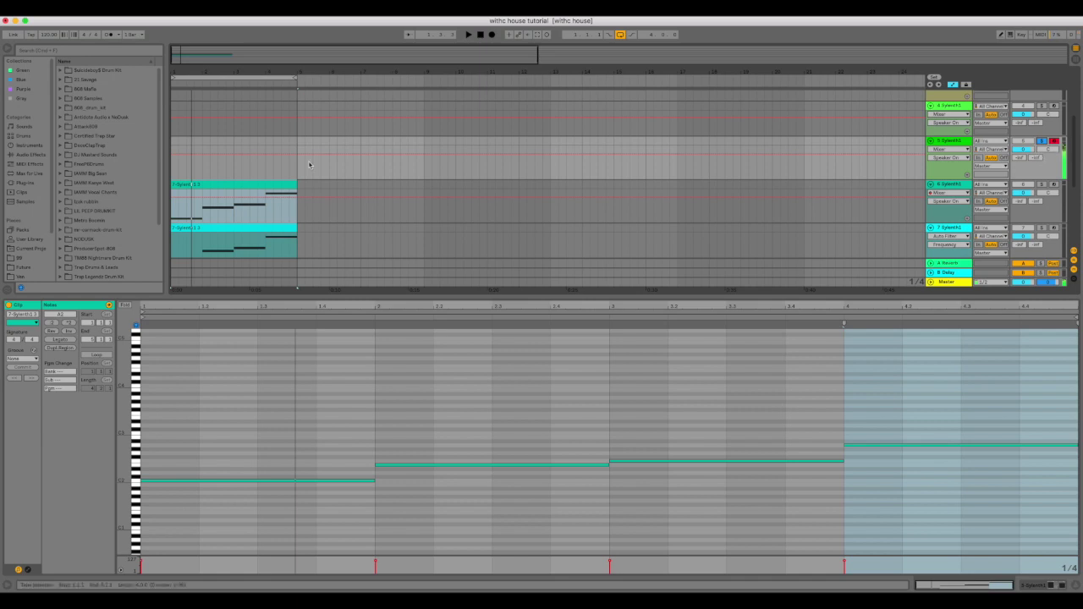
scroll(213, 150, "right", 5)
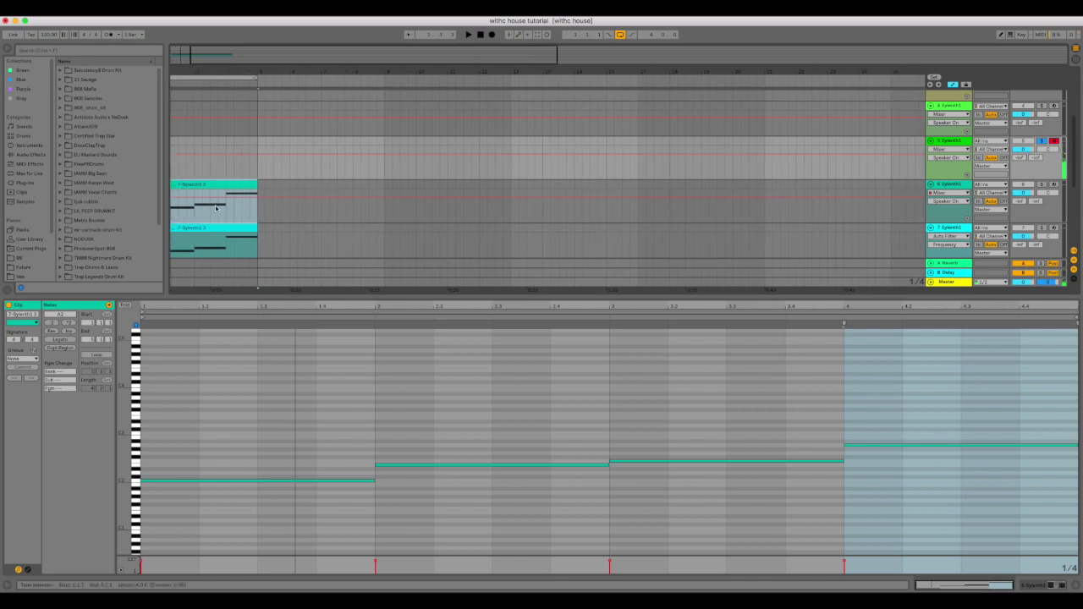
scroll(202, 150, "left", 5)
left_click_drag(175, 144, 303, 143)
right_click(298, 144)
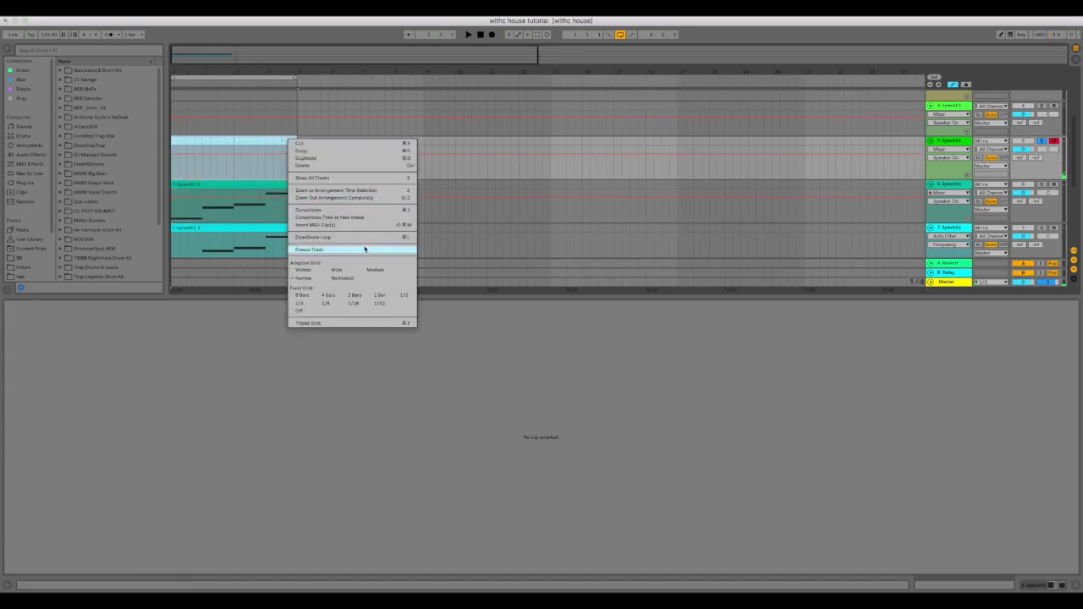
left_click(351, 222)
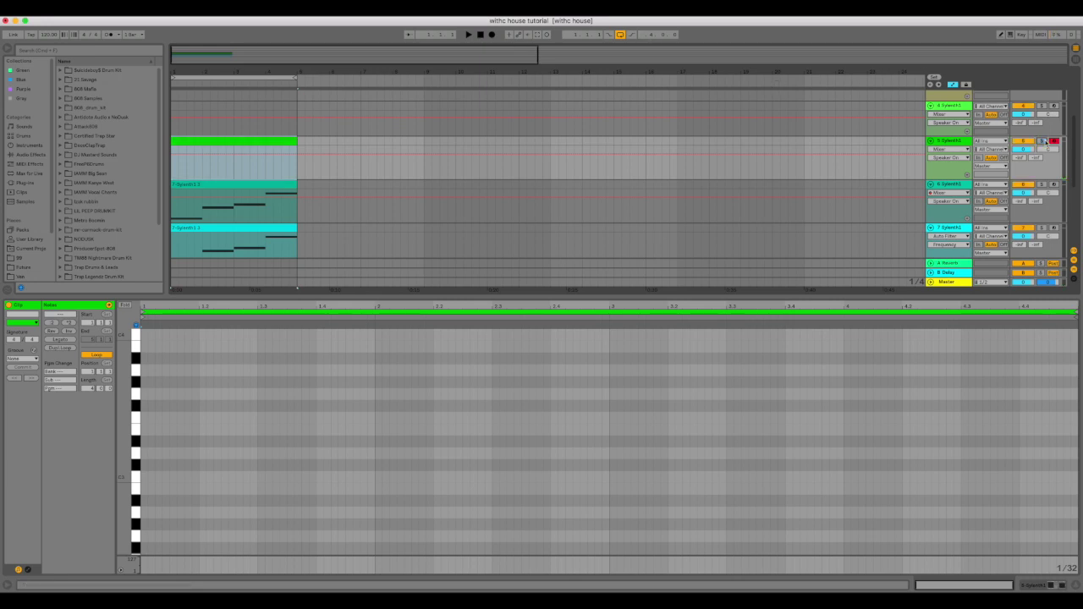
Enter short C3 at 1.1 and A3 at 1.1.3 in track 5's clip, and duplicate the pair every beat up to the start of bar 2.
key("space")
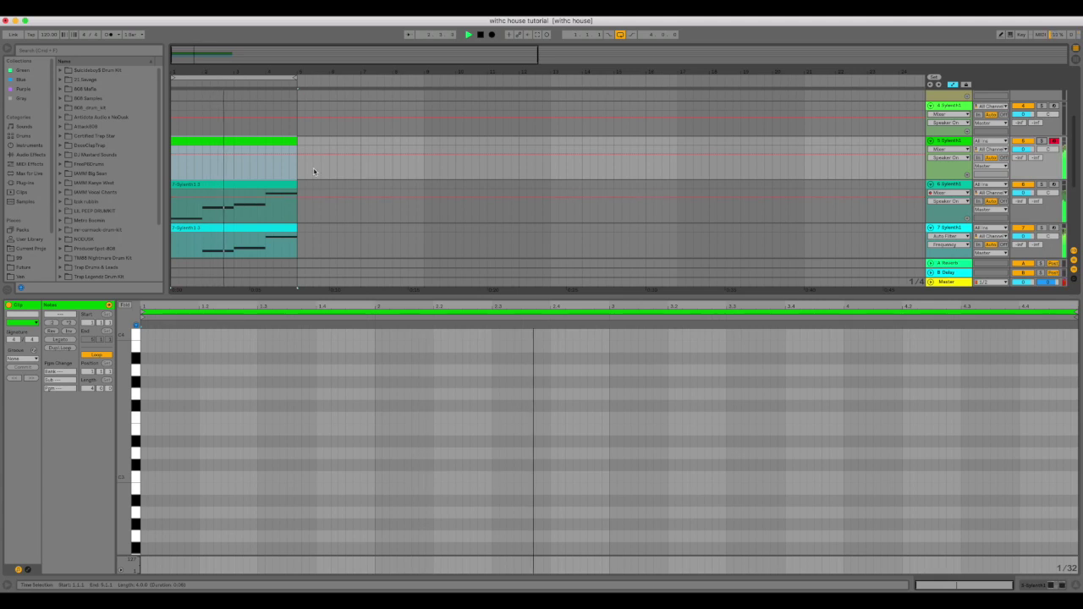
scroll(313, 172, "up", 1)
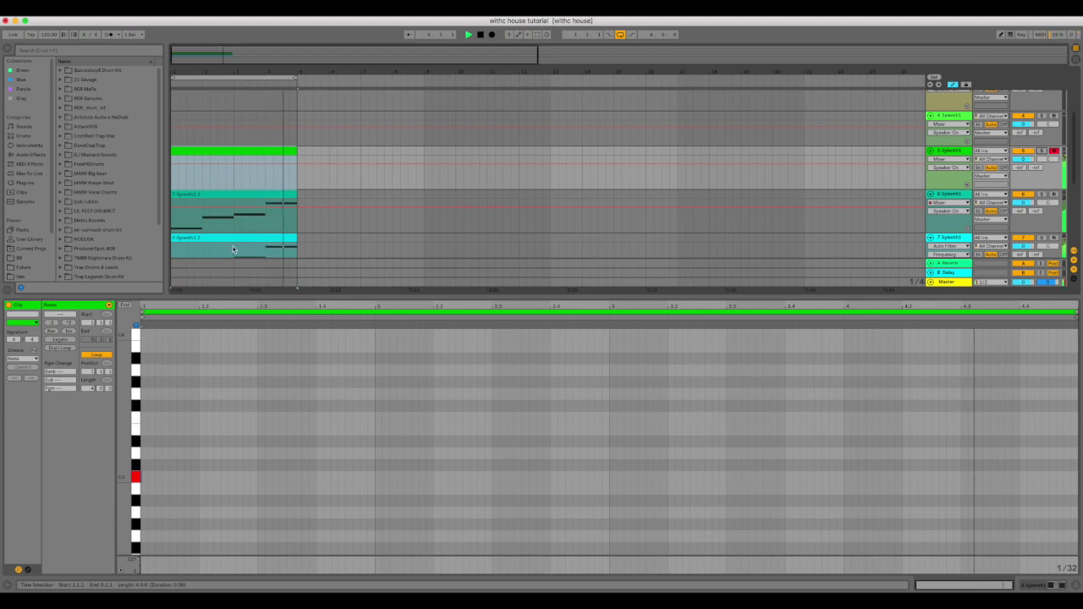
double_click(145, 478)
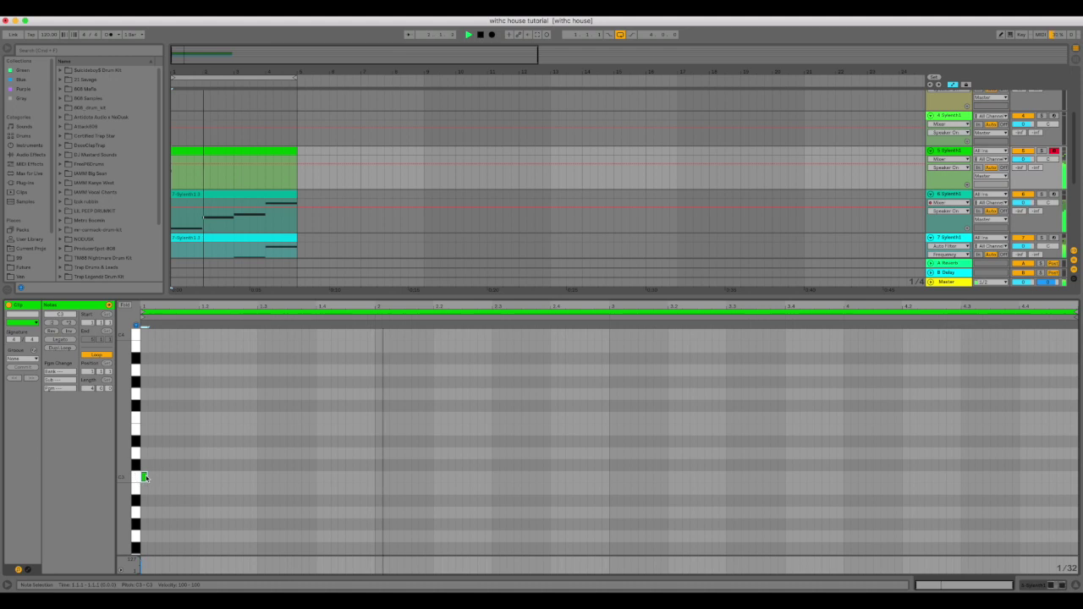
double_click(173, 370)
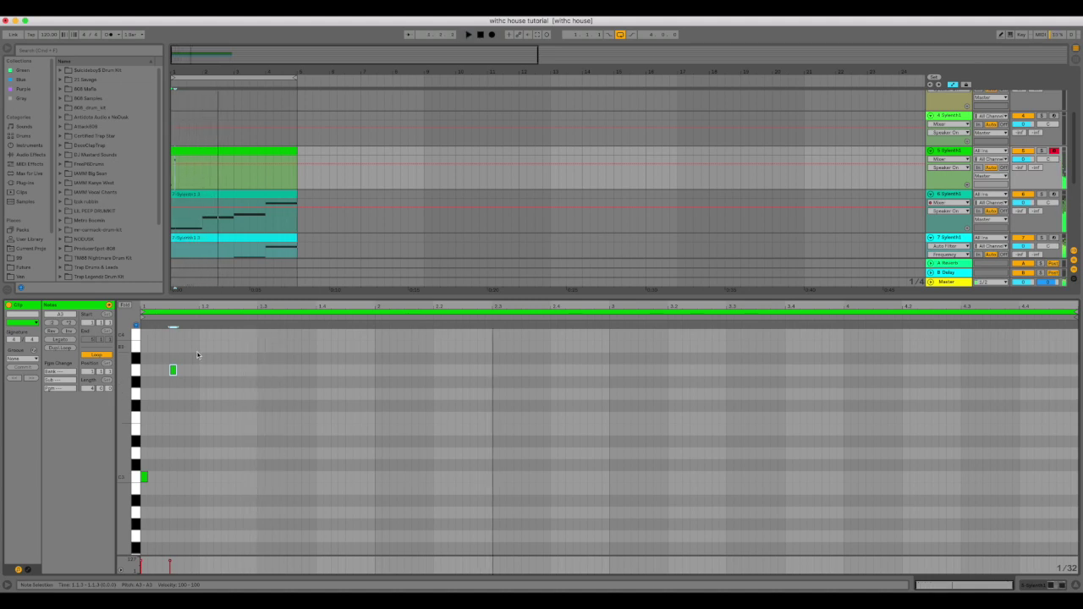
key("super+d")
key("super+d")
key("super+d")
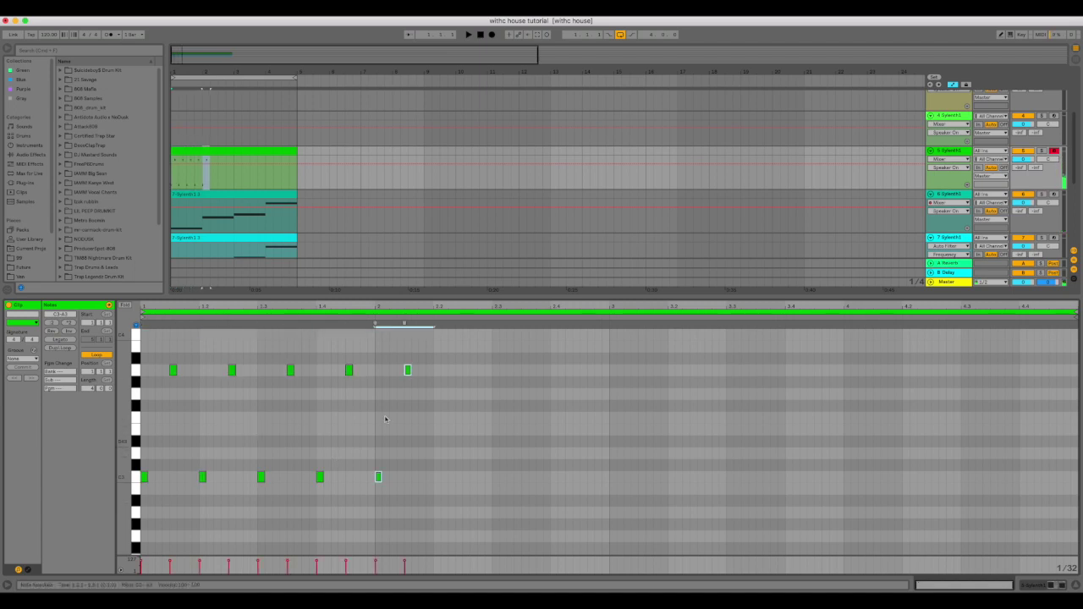
Lower the upper note in bar 2 to G3 and duplicate the C3–G3 pair every beat up to the start of bar 3.
left_click(406, 394)
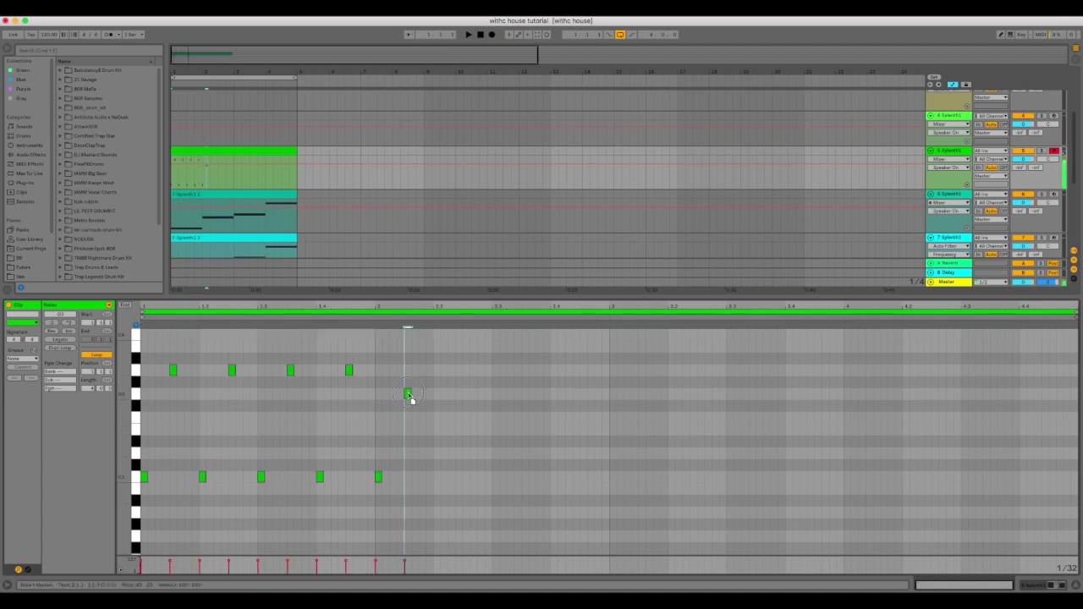
key("super+d")
key("super+d")
key("super+d")
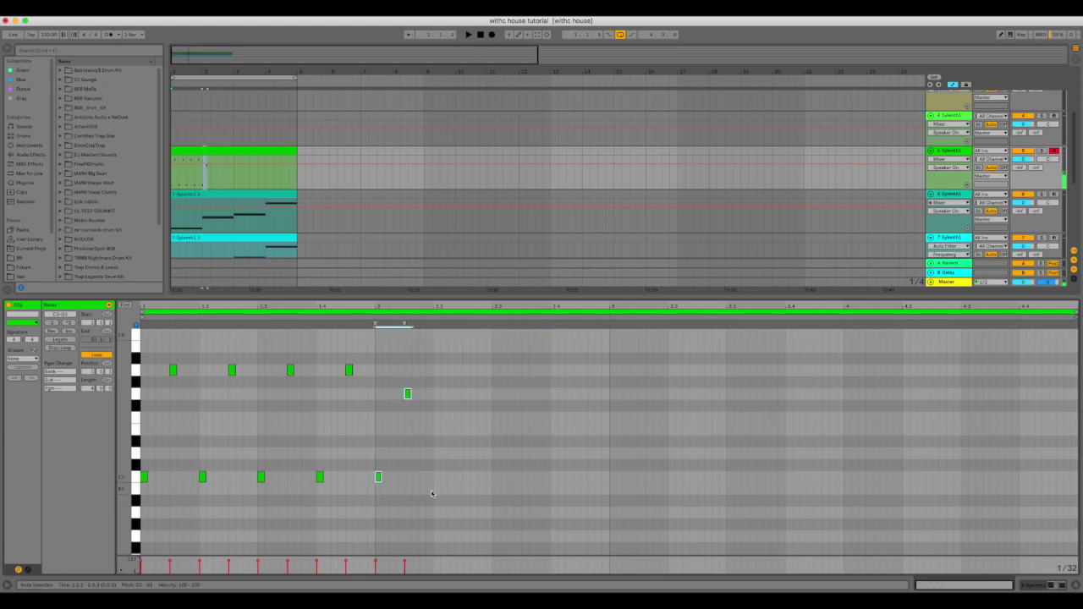
key("super+d")
key("super+d")
key("super+d")
key("super+d")
Lower the upper note in bar 3 to F3 and duplicate the C3–F3 pair every beat up to the start of bar 4.
left_click(645, 416)
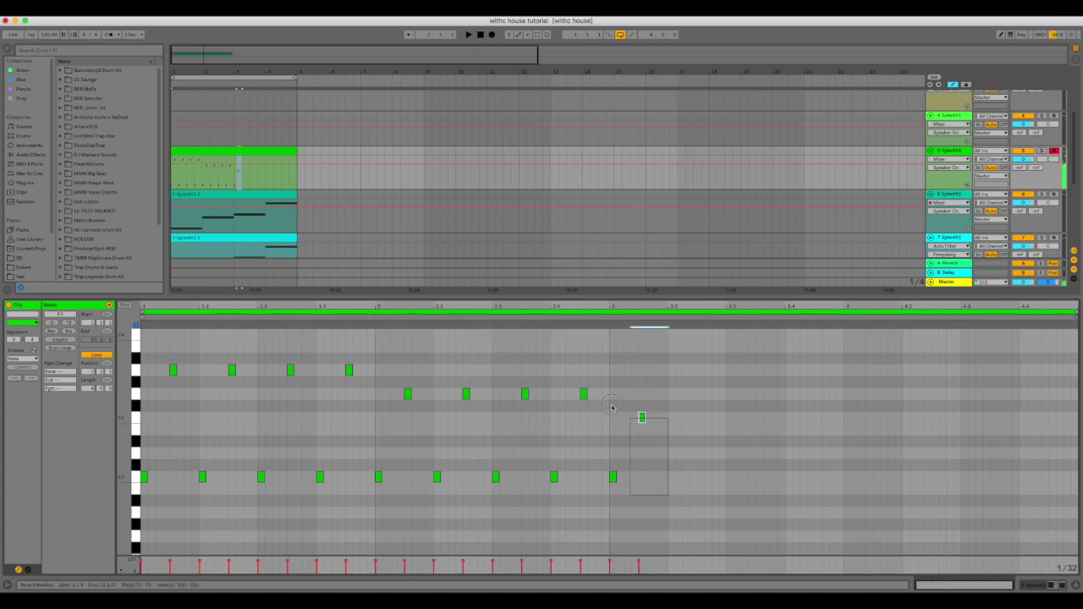
left_click_drag(607, 400, 606, 400)
key("super+d")
key("super+d")
key("super+d")
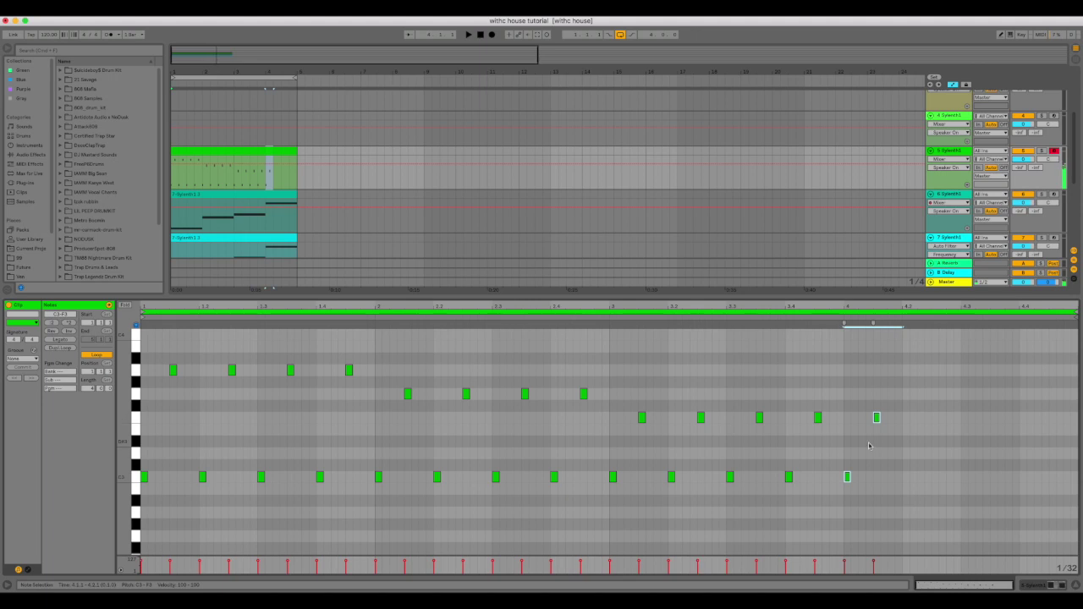
Fill bar 4 with C3 on every beat and offbeat upper notes E3, E3, D3, D3, and play back the loop.
left_click_drag(894, 508, 852, 423)
left_click(1001, 435)
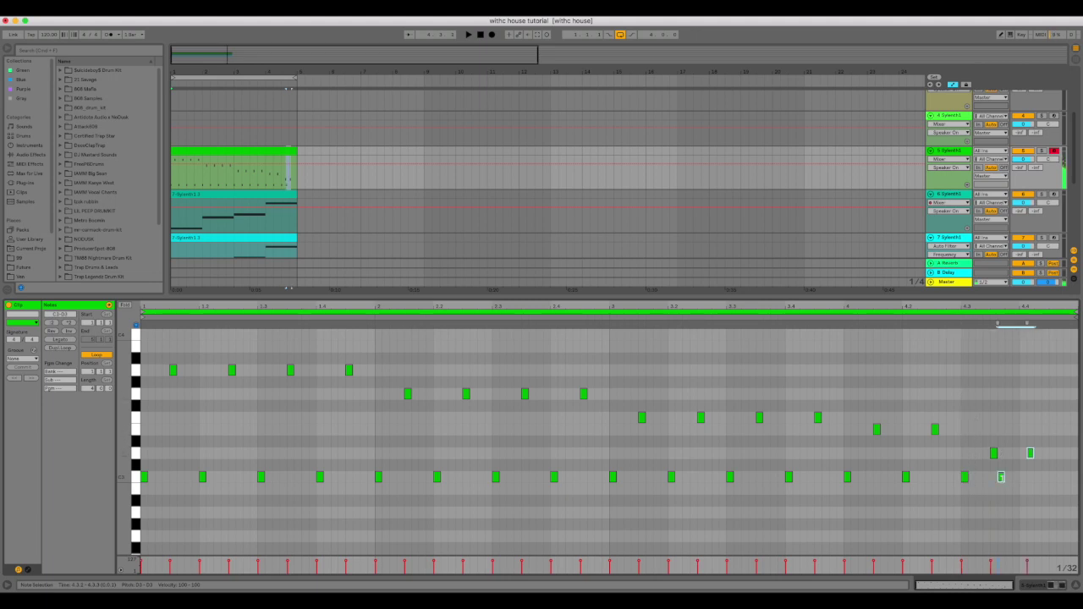
mouse_move(1032, 454)
left_mouse_down()
mouse_move(1068, 453)
mouse_move(1053, 454)
left_mouse_up()
key("space")
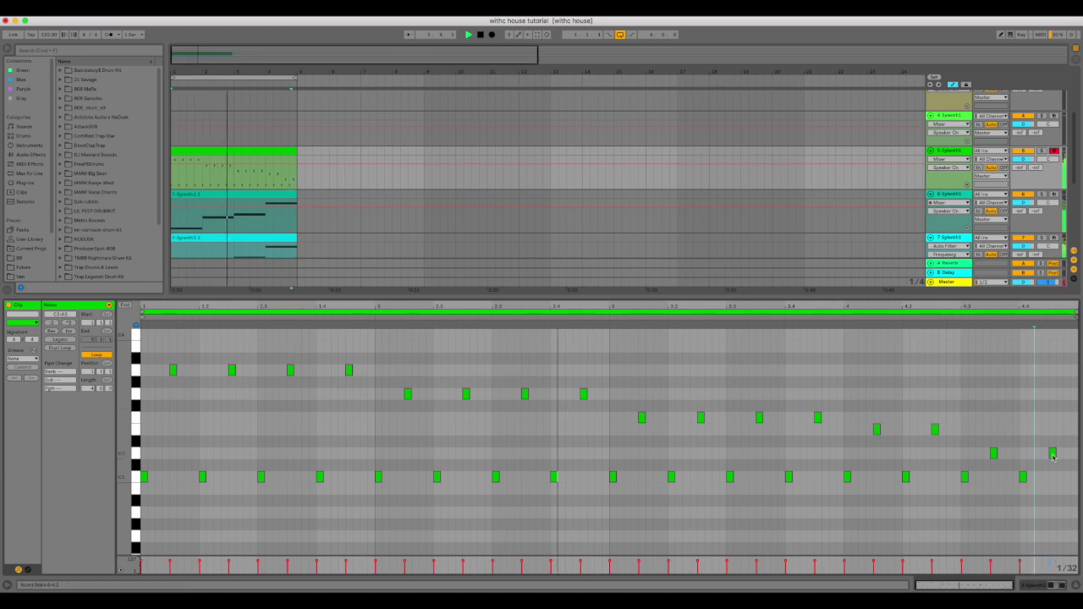
Add a quick closing run of 1/32 notes G3, A3 and G3 after the last D3 in bar 4.
mouse_move(1052, 455)
left_mouse_down()
mouse_move(1058, 471)
mouse_move(1056, 456)
left_mouse_up()
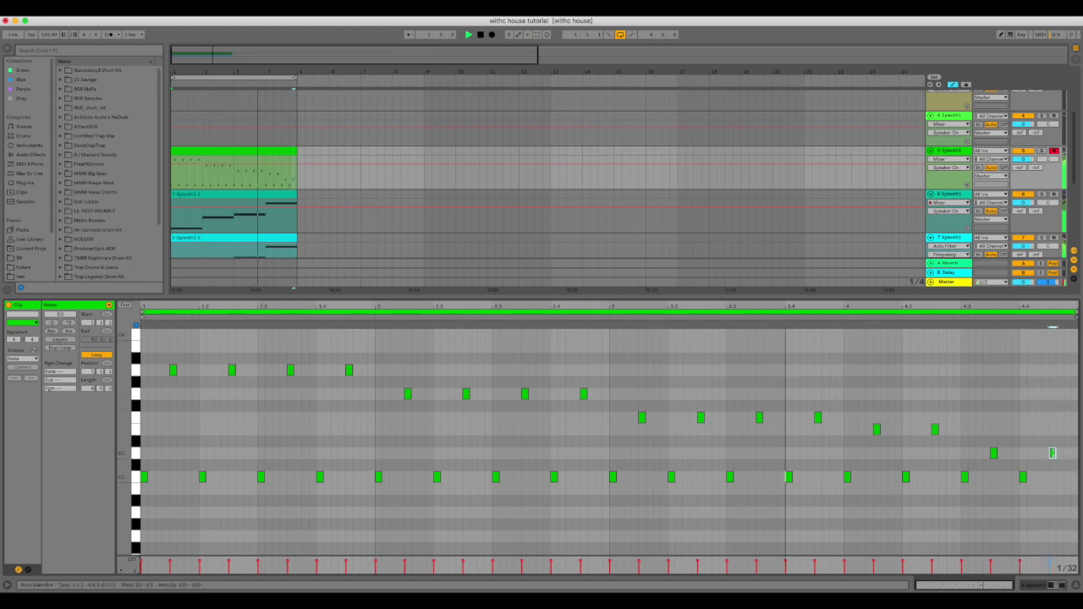
double_click(1059, 394)
double_click(1067, 371)
double_click(1074, 347)
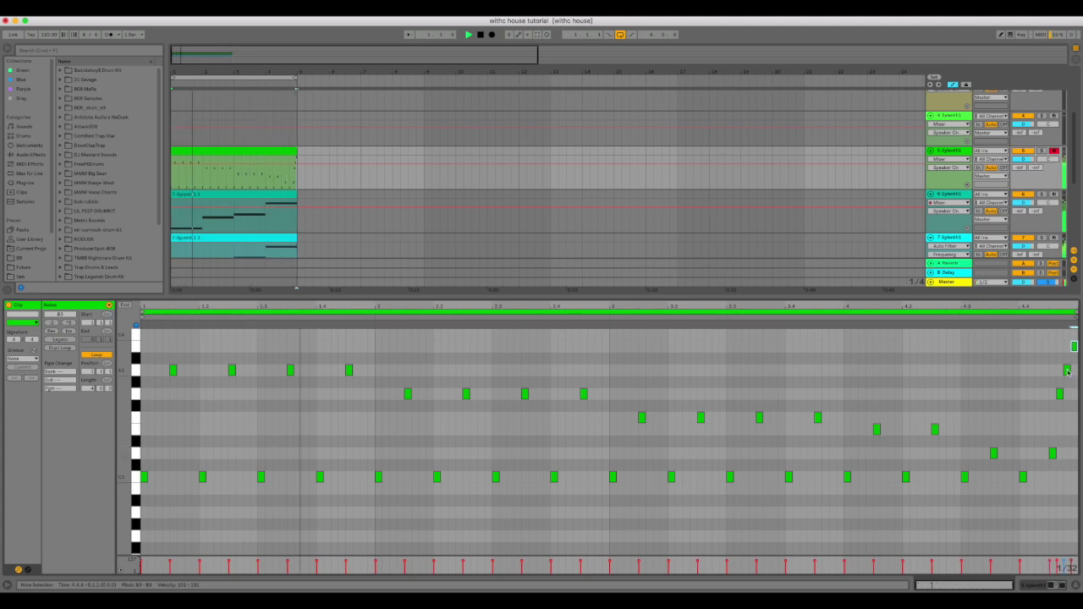
left_click_drag(1074, 346, 1076, 394)
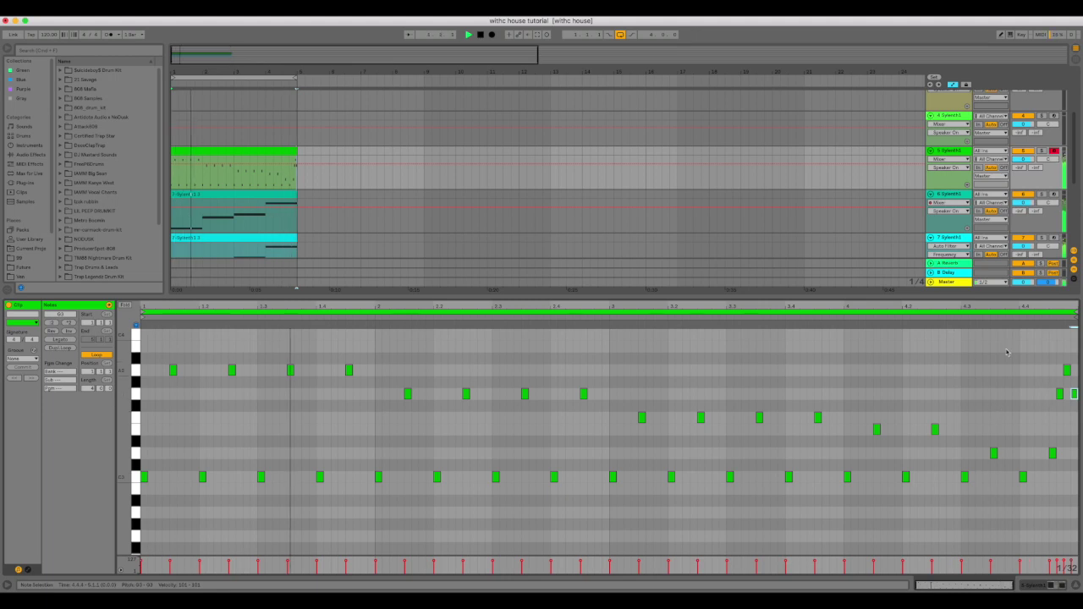
Enlarge the arrangement area and add an EQ Eight audio effect after the Auto Filter on track 7.
left_click_drag(441, 308, 447, 360)
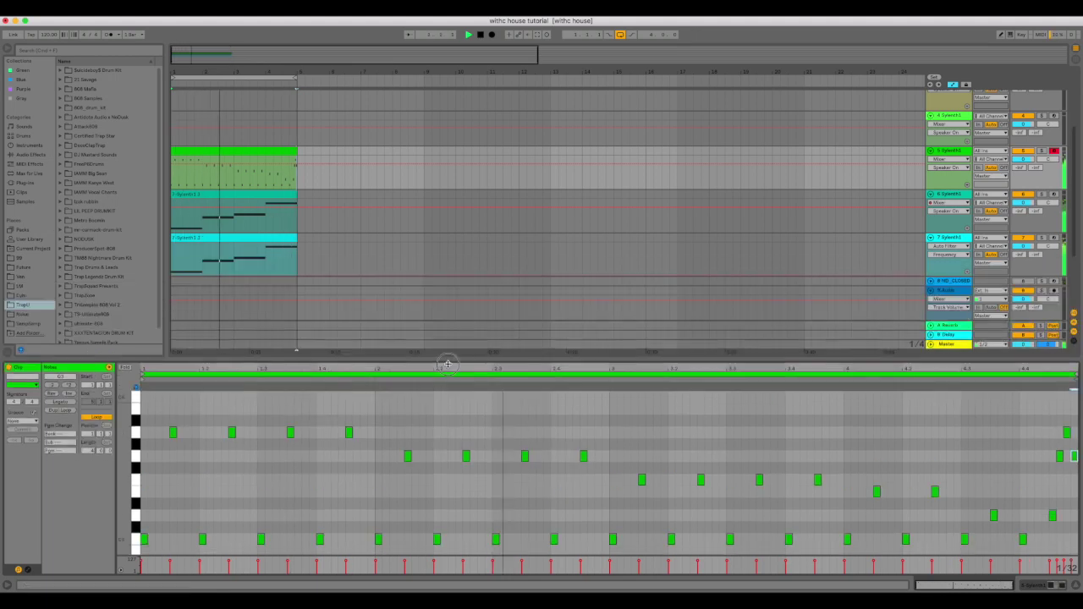
double_click(950, 237)
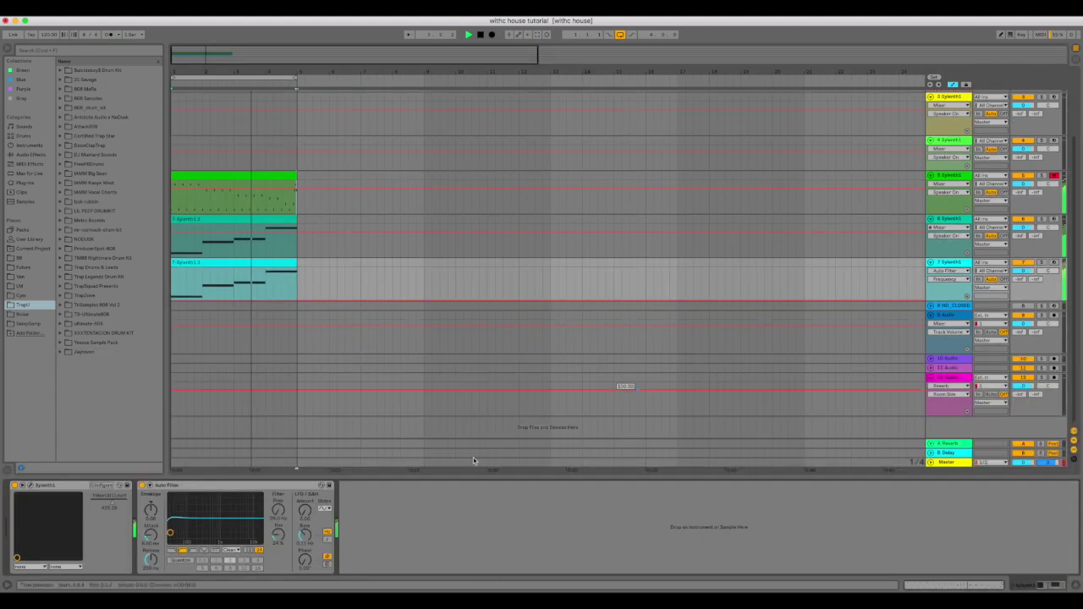
left_click(25, 146)
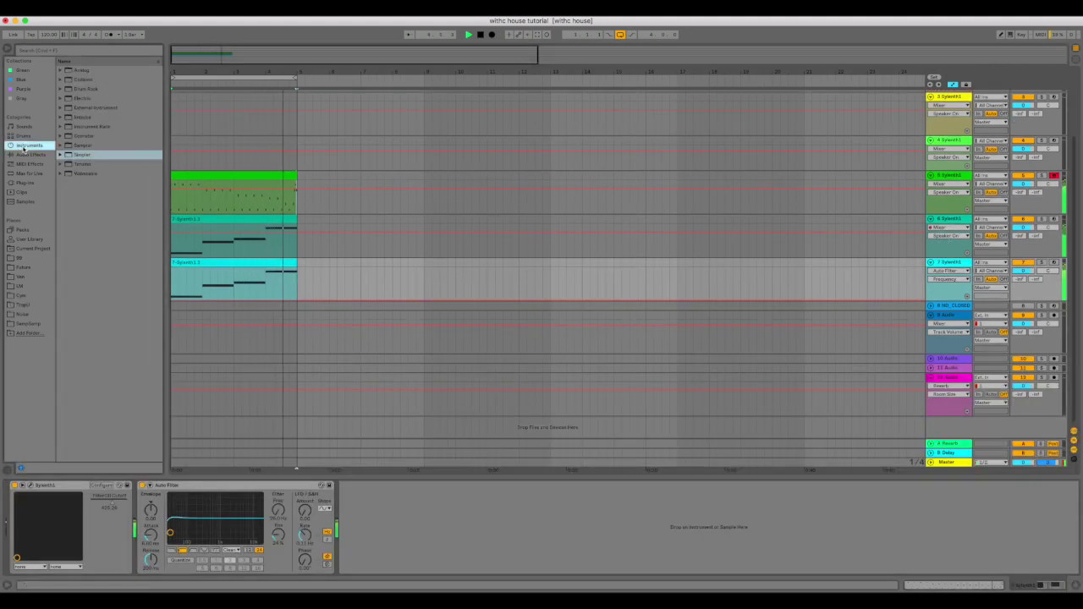
left_click(28, 155)
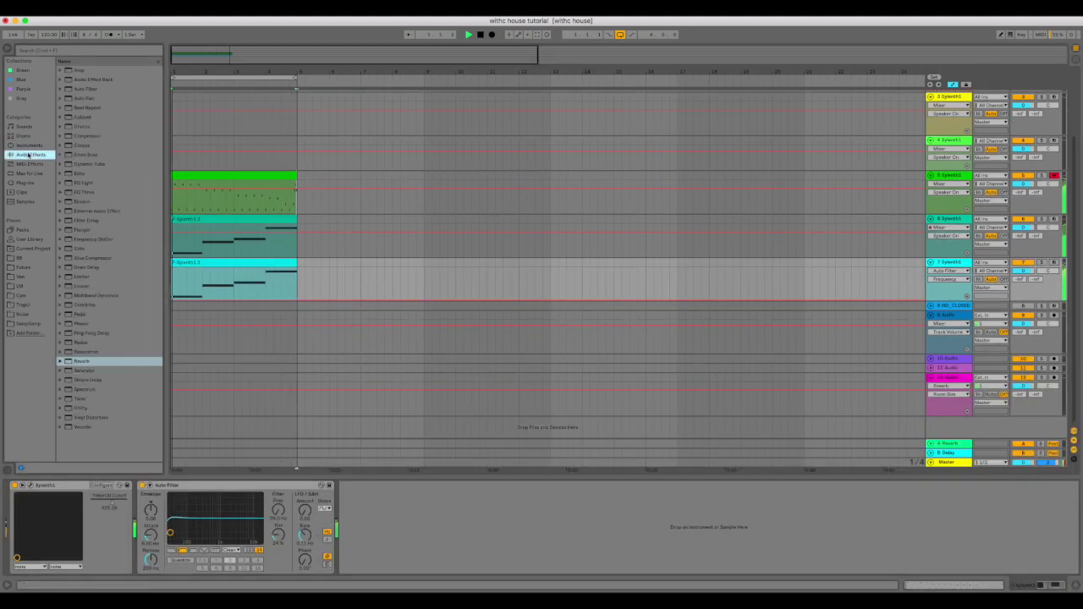
double_click(90, 182)
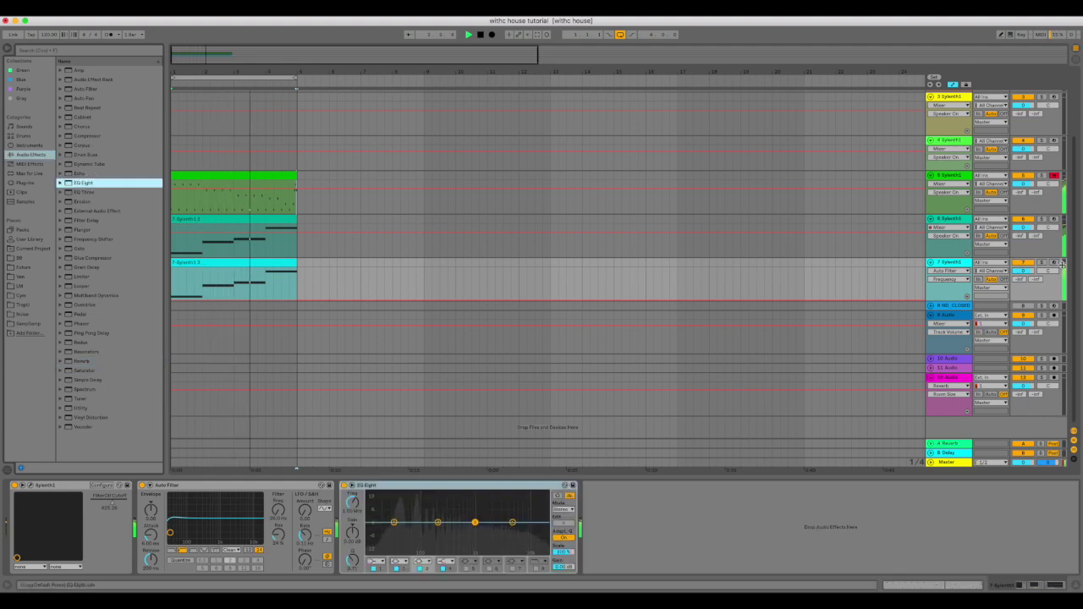
Arm and solo track 7, change EQ Eight's band 4 to a high-cut filter, and return the track to the full mix.
left_click(581, 450)
left_click(1040, 264)
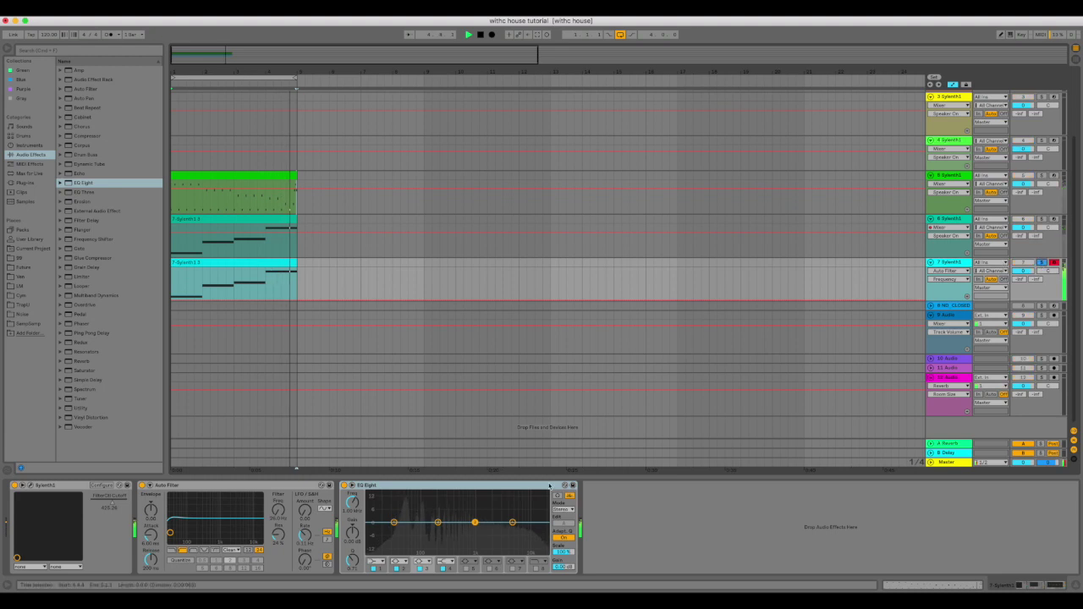
left_click(446, 562)
left_click(441, 588)
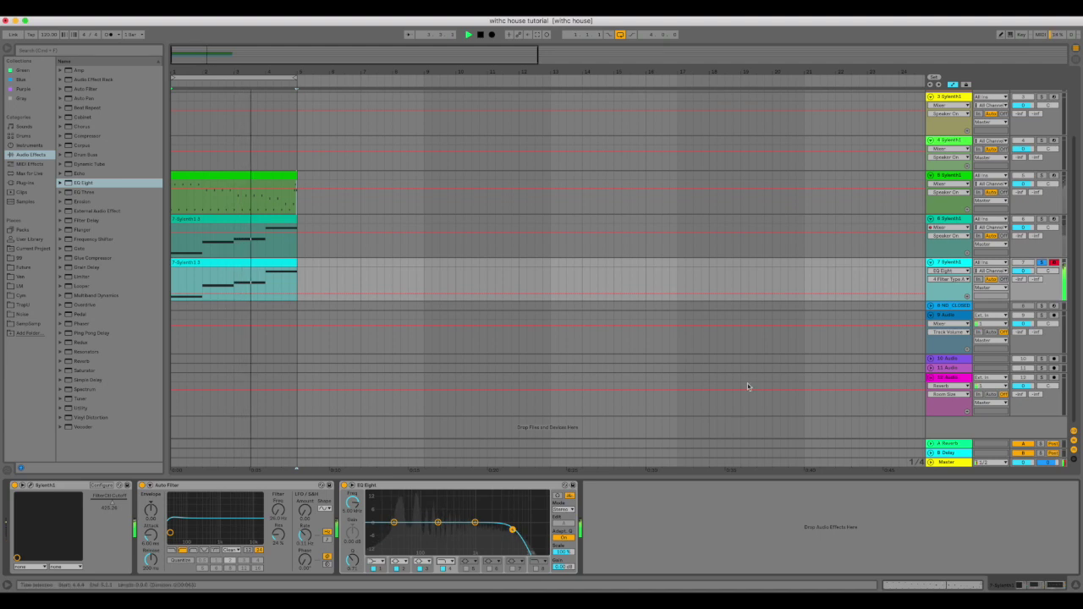
left_click(1041, 263)
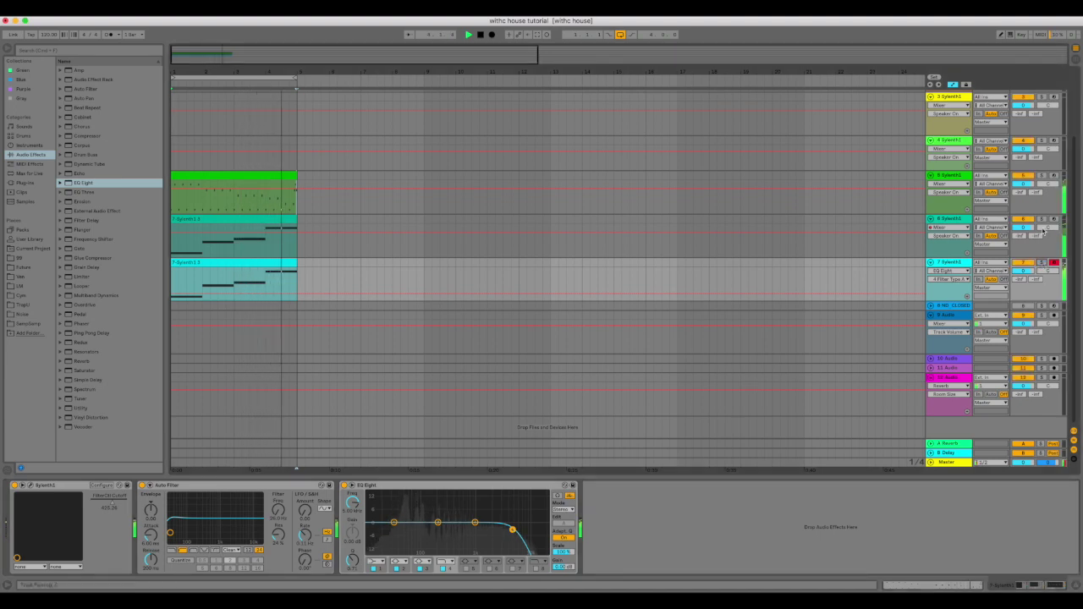
scroll(1045, 223, "up", 2)
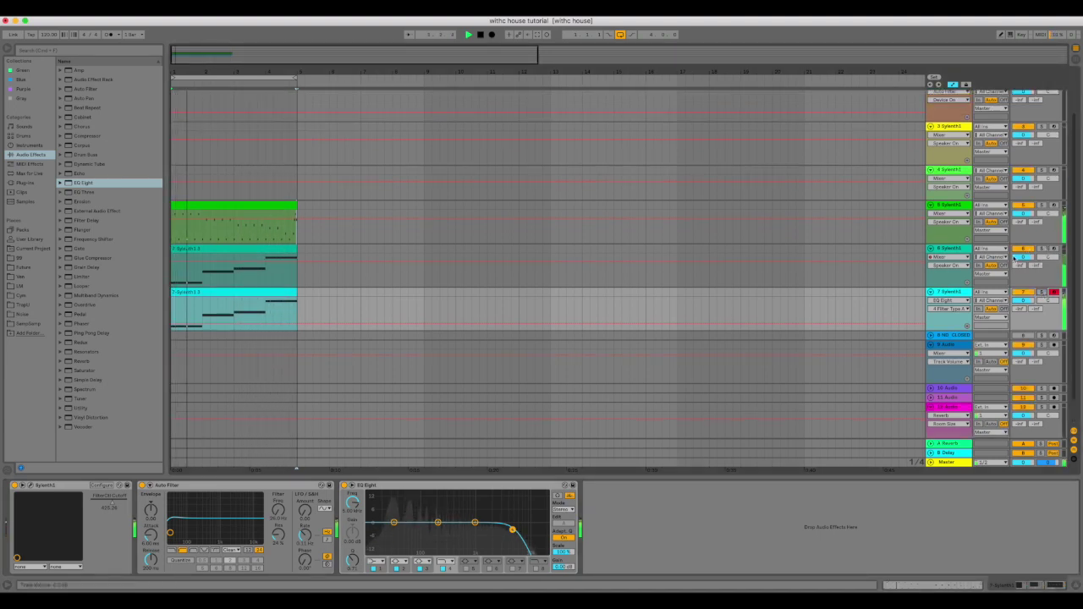
scroll(861, 278, "down", 2)
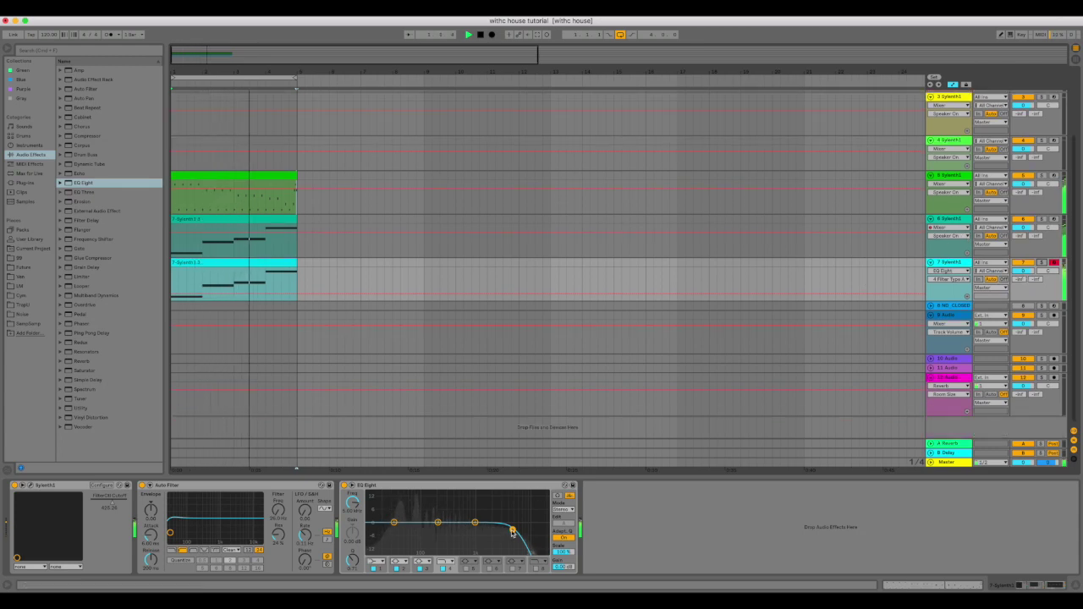
Raise the frequency of the high-cut filter, band 4 of EQ Eight, on track 7.
left_click_drag(512, 531, 521, 528)
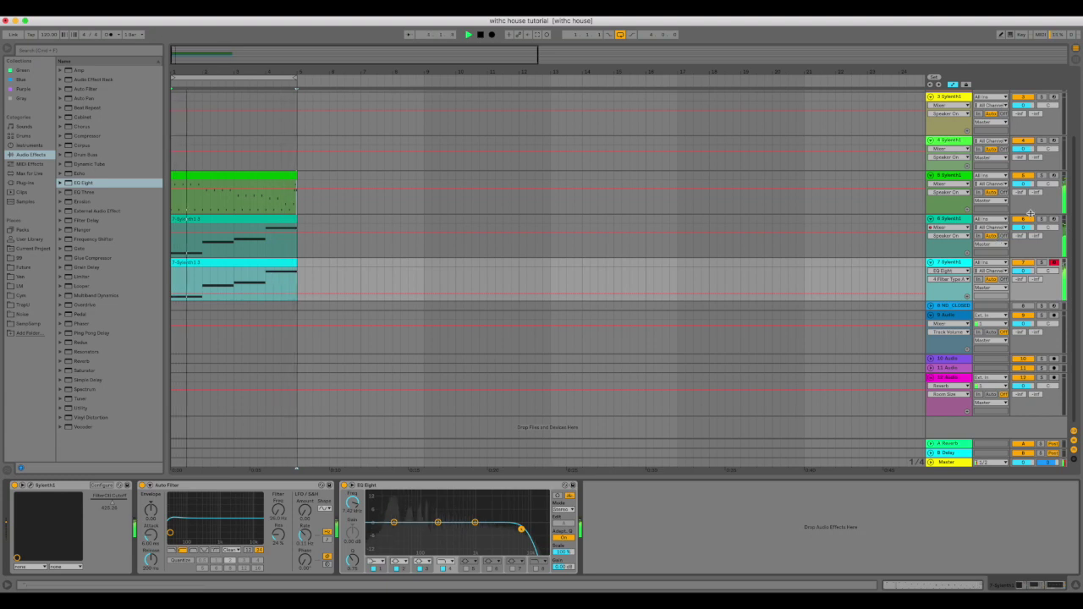
Solo track 6, adjust its Glue Compressor threshold and lower the frequency of its EQ Eight low-cut band.
left_click(1041, 219)
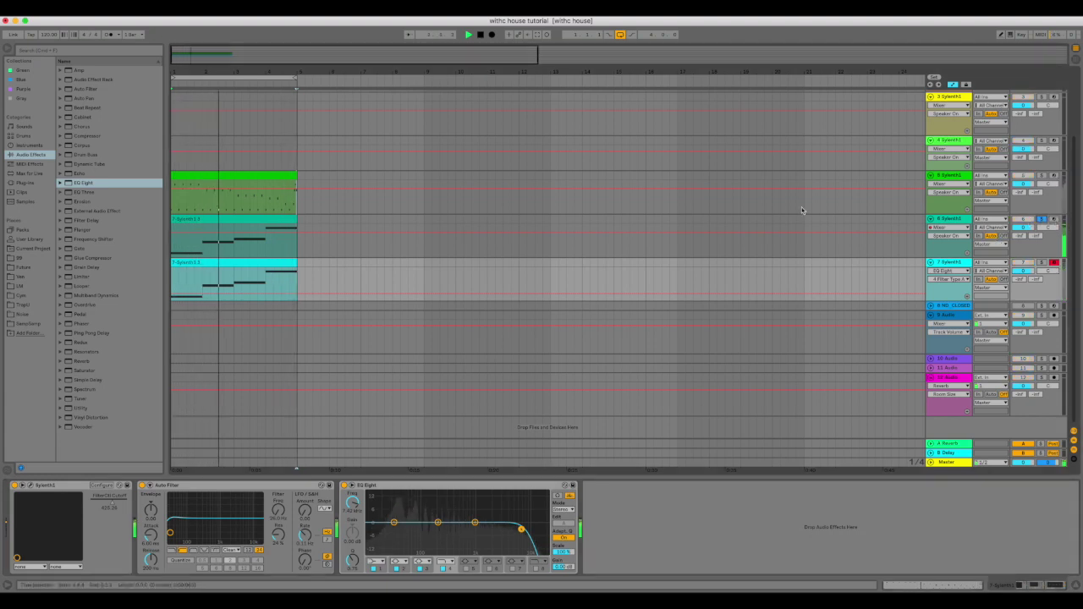
left_click(226, 230)
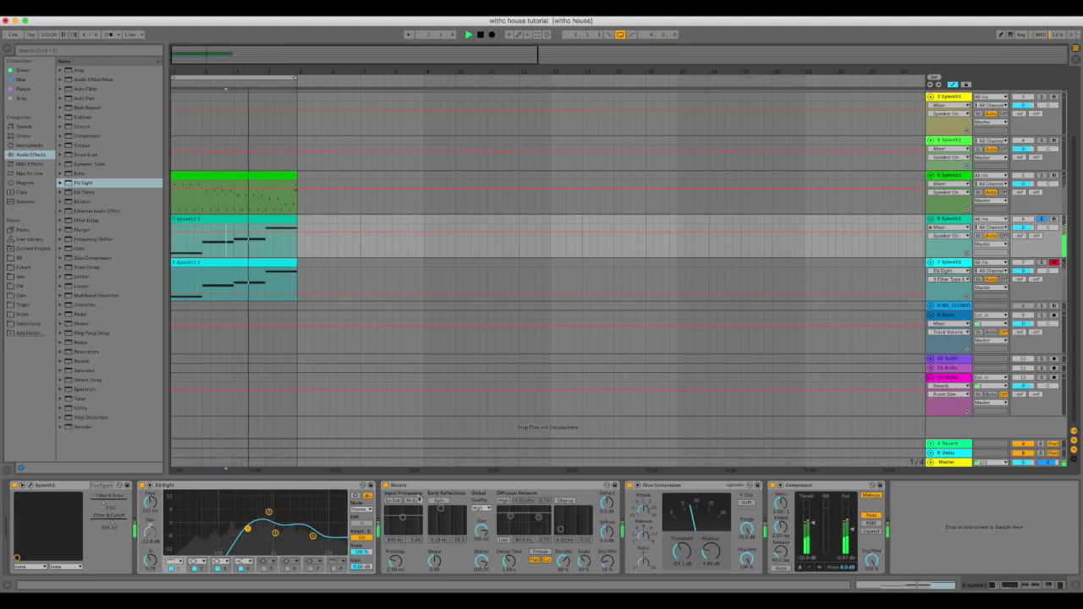
left_click_drag(688, 544, 692, 559)
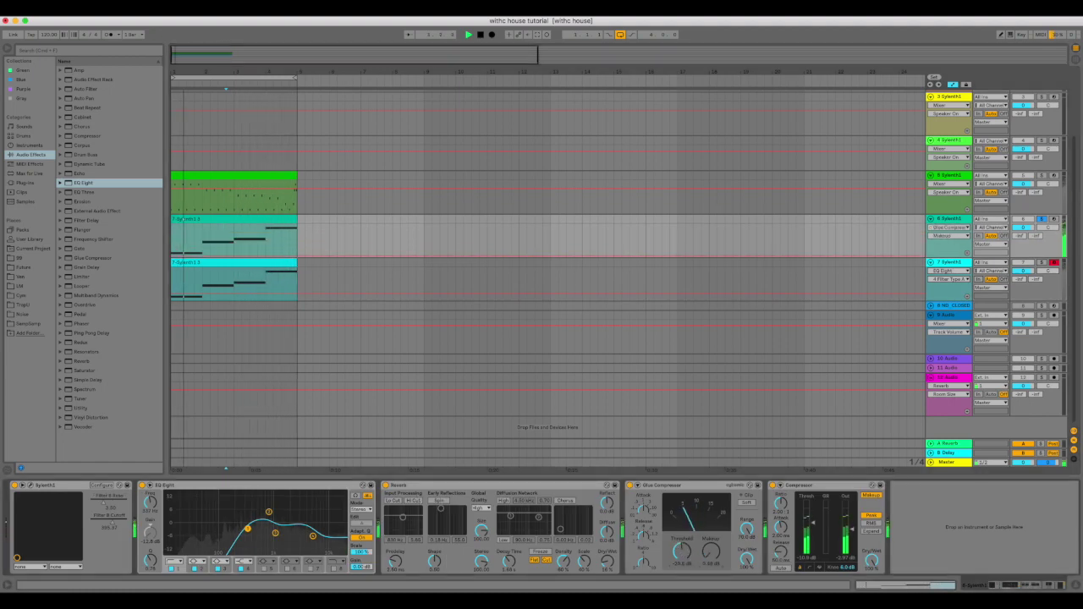
left_click(682, 556)
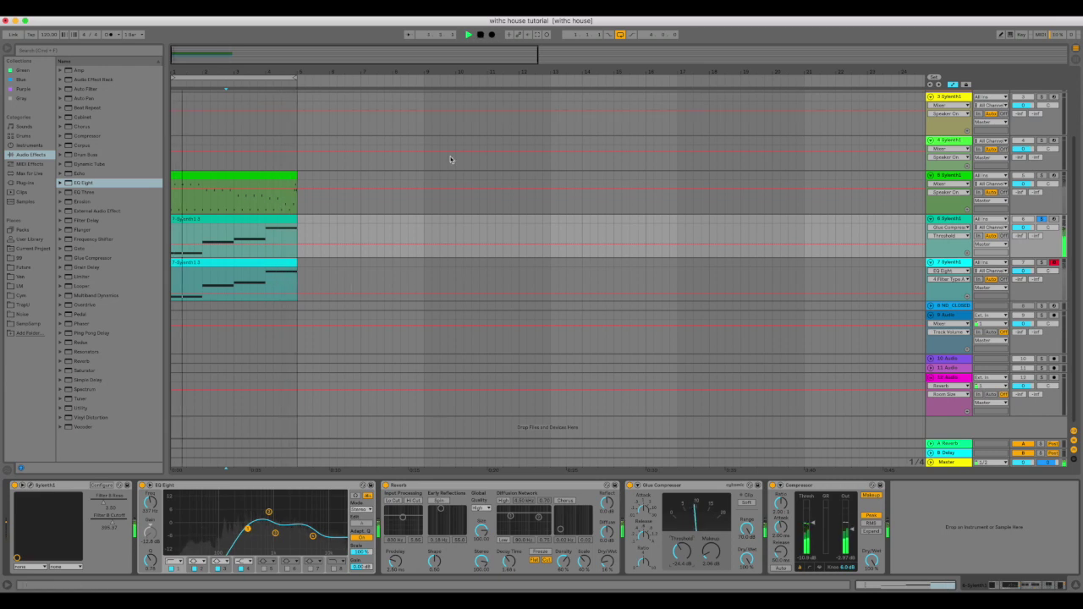
left_click_drag(248, 530, 224, 532)
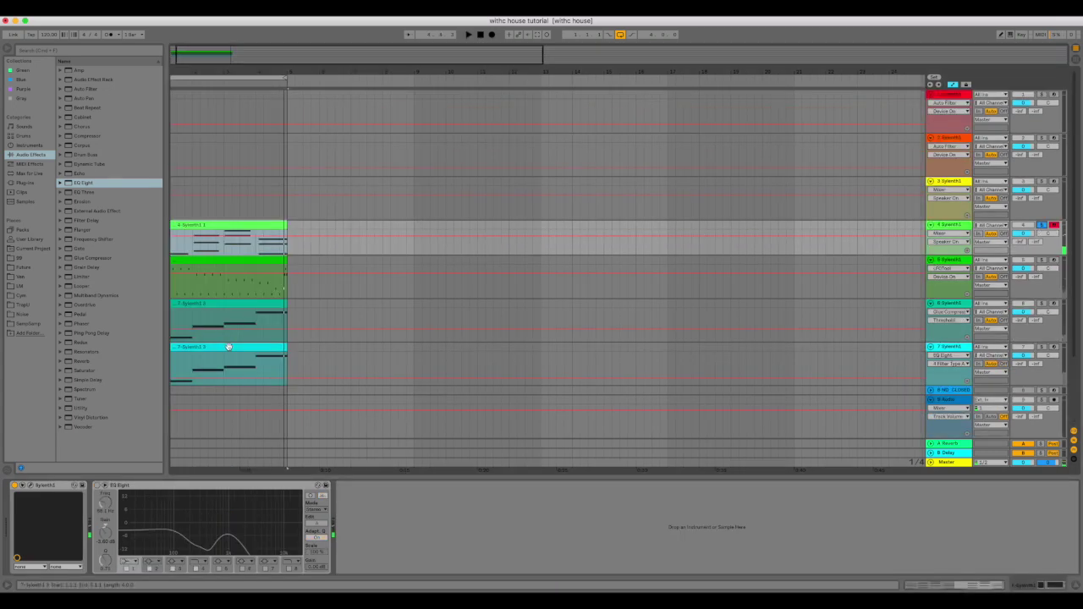
Copy the track 7 clip onto track 4, stack higher copies of all its notes into chords and play it back.
left_click_drag(240, 264, 233, 244)
left_click_drag(232, 242, 233, 236)
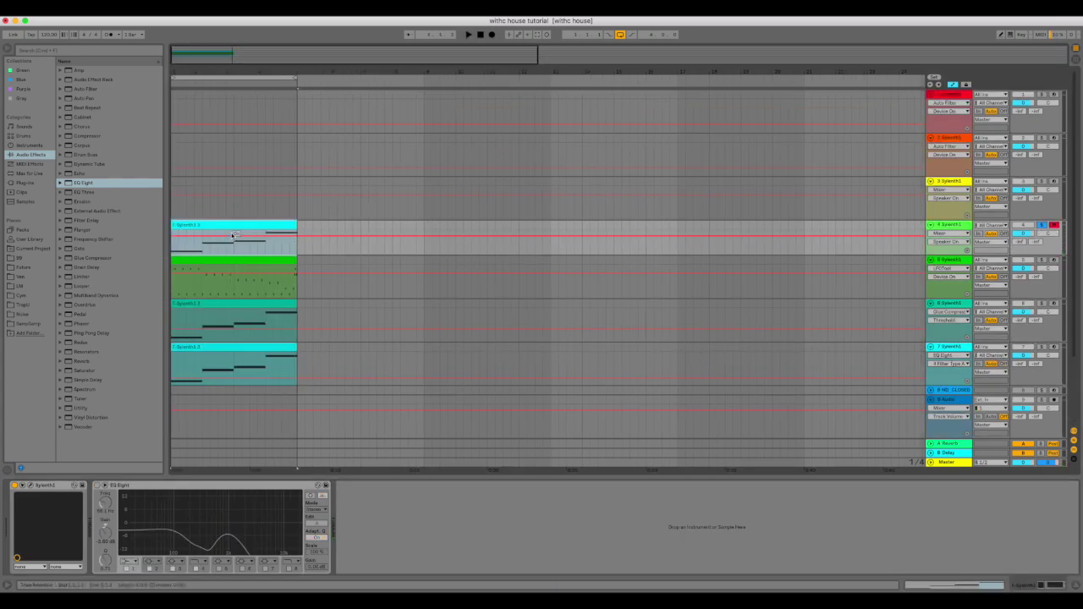
double_click(227, 222)
key("super+a")
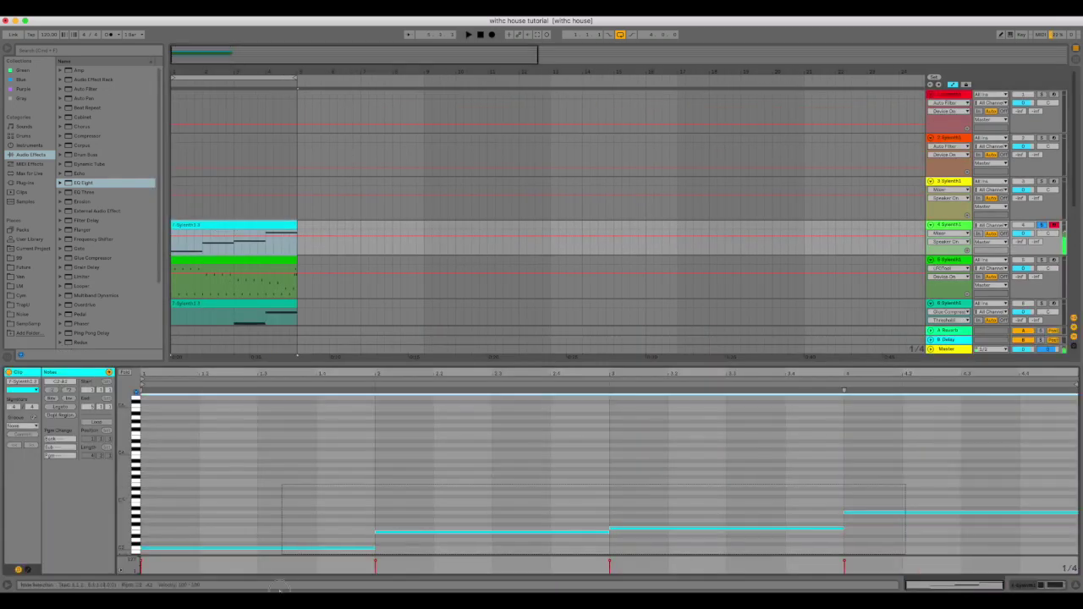
left_click_drag(241, 551, 242, 519)
key("space")
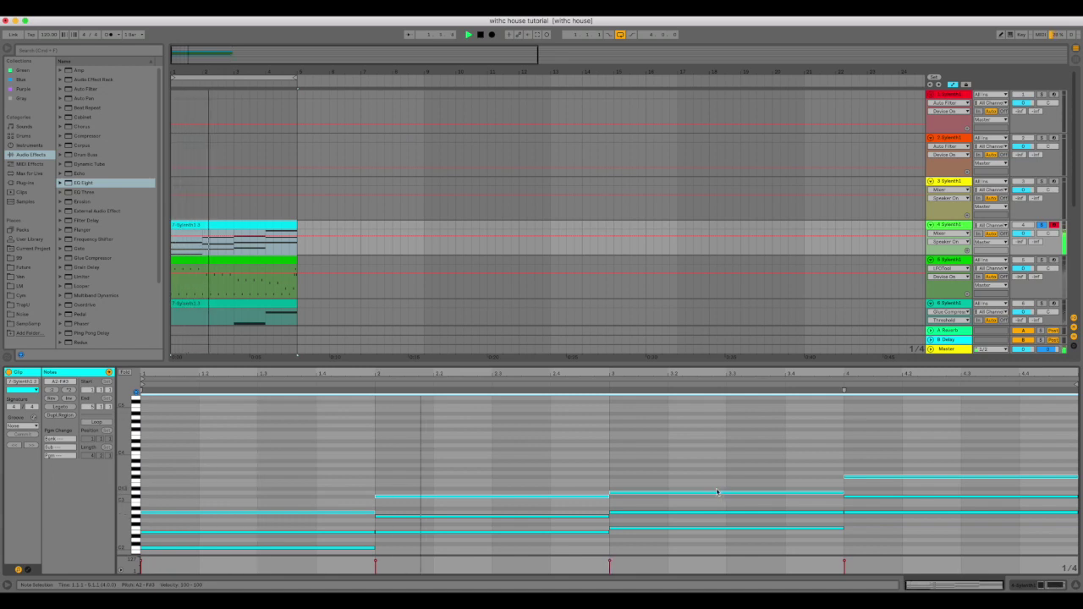
Lower the two upper notes of the bar 4 chord in the track 4 clip by an octave.
scroll(722, 482, "down", 3)
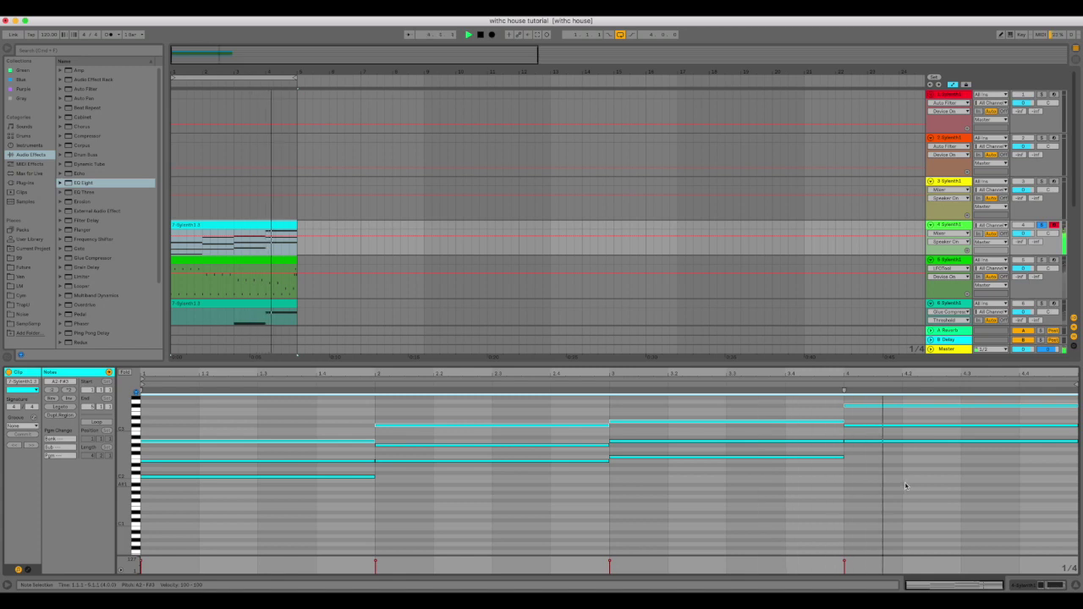
scroll(905, 486, "up", 3)
scroll(895, 505, "down", 3)
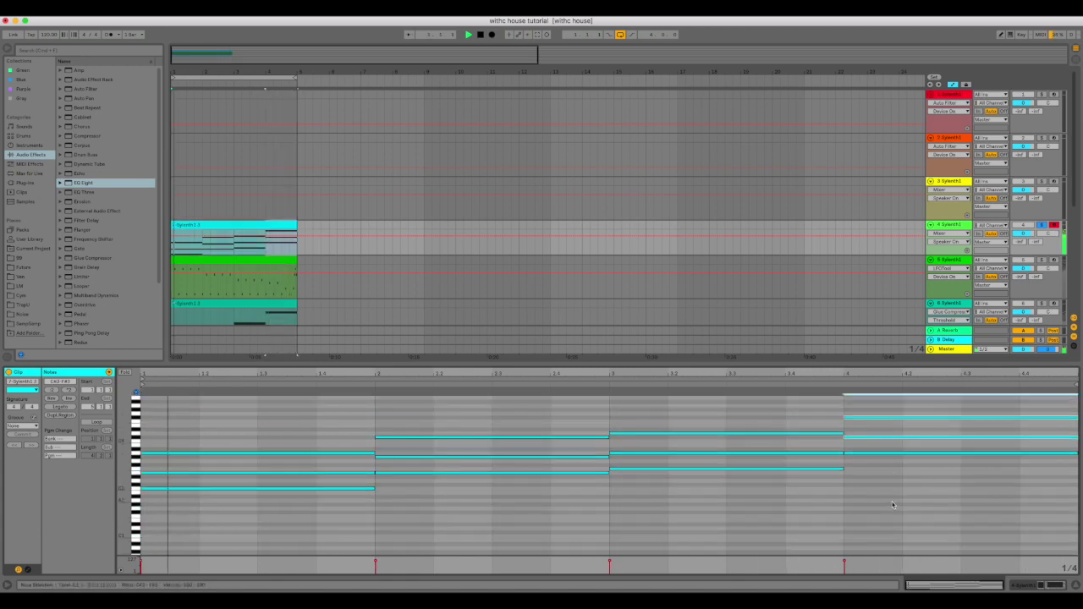
key("shift+Down")
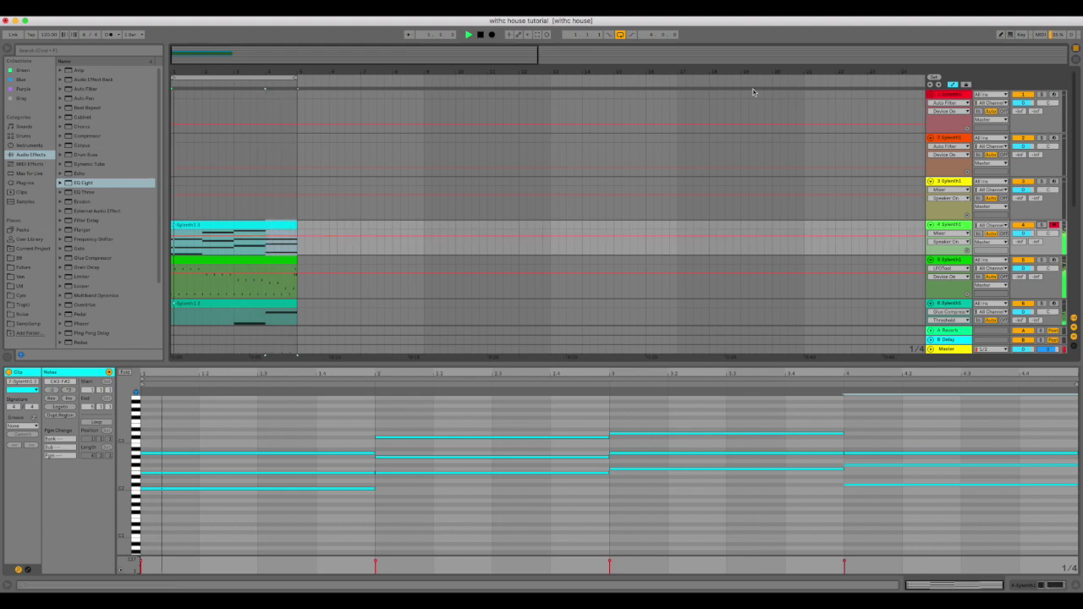
Arm track 1 and record a four-bar MIDI melody over the loop, stopping at the end of the pass.
left_click(1054, 95)
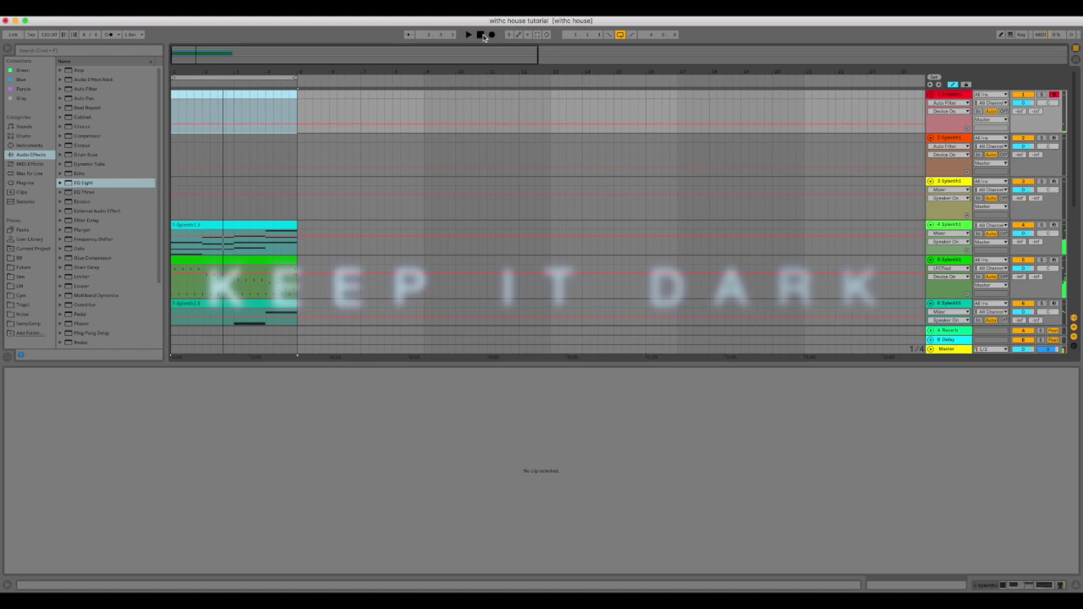
left_click(490, 36)
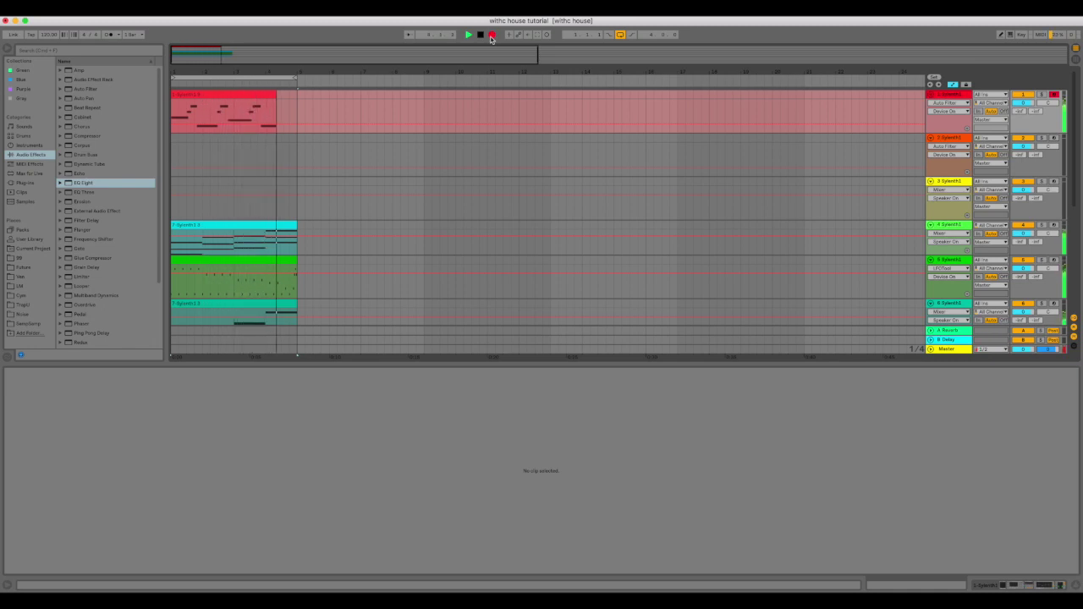
key("space")
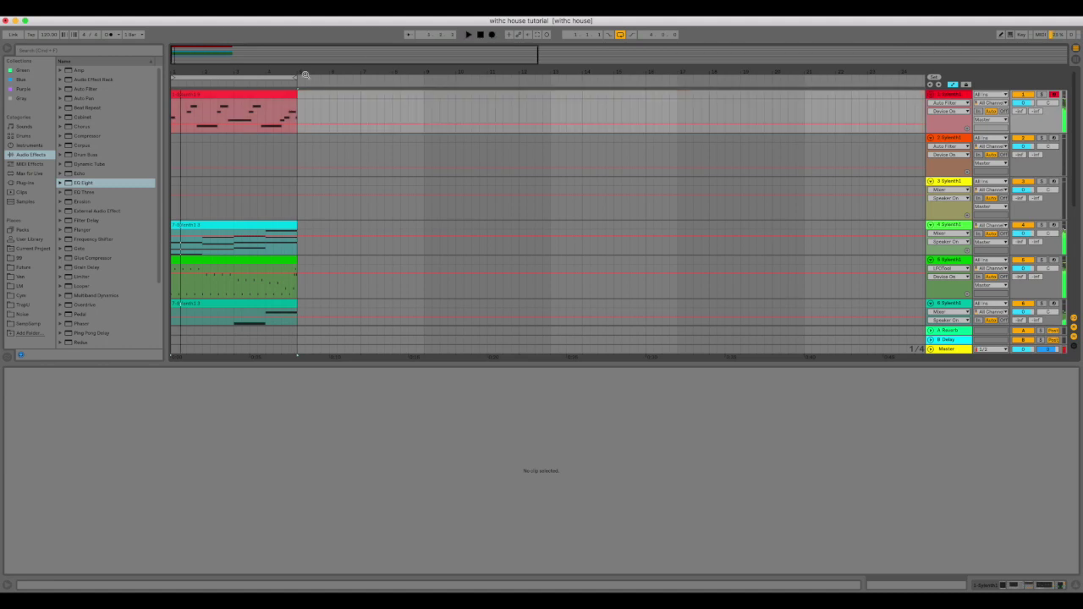
Open the recorded track 1 clip, delete the last short C3 and shift the closing D3 to start at 4.4 and fill the bar.
left_click(222, 97)
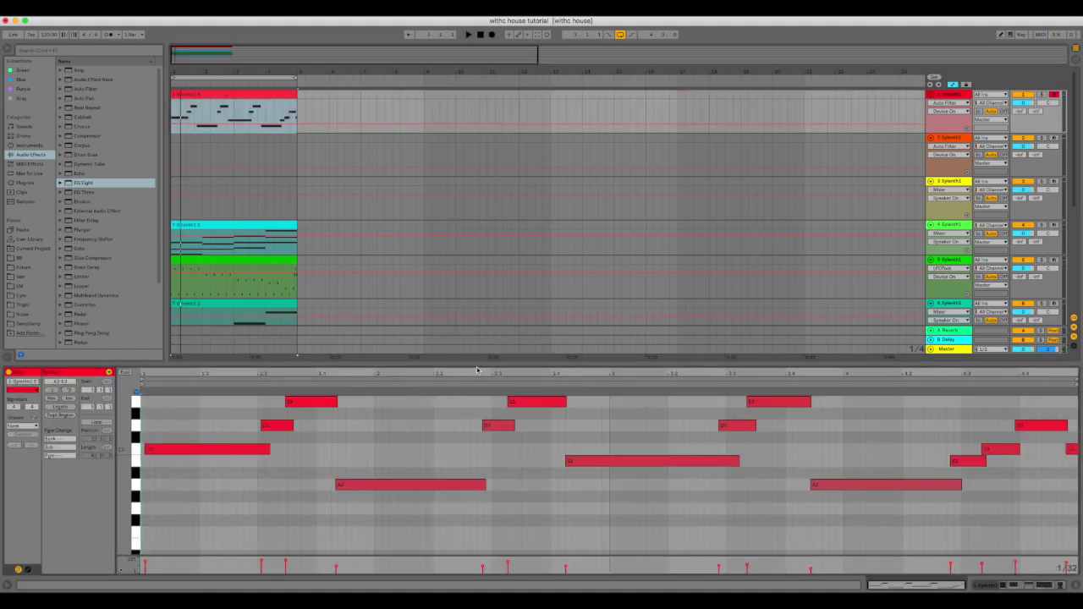
left_click_drag(476, 363, 476, 296)
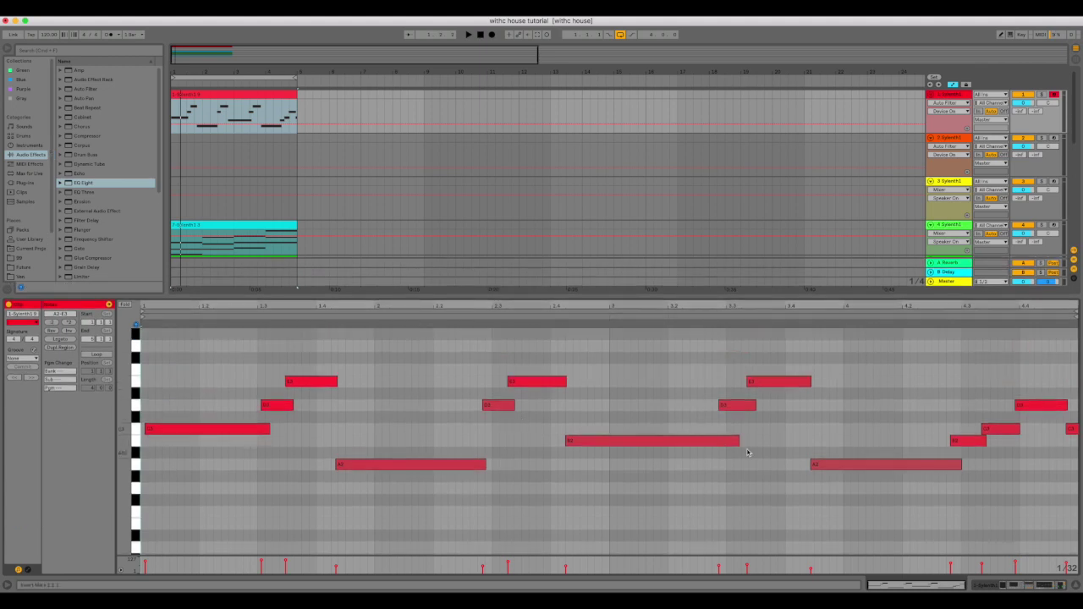
left_click(1070, 430)
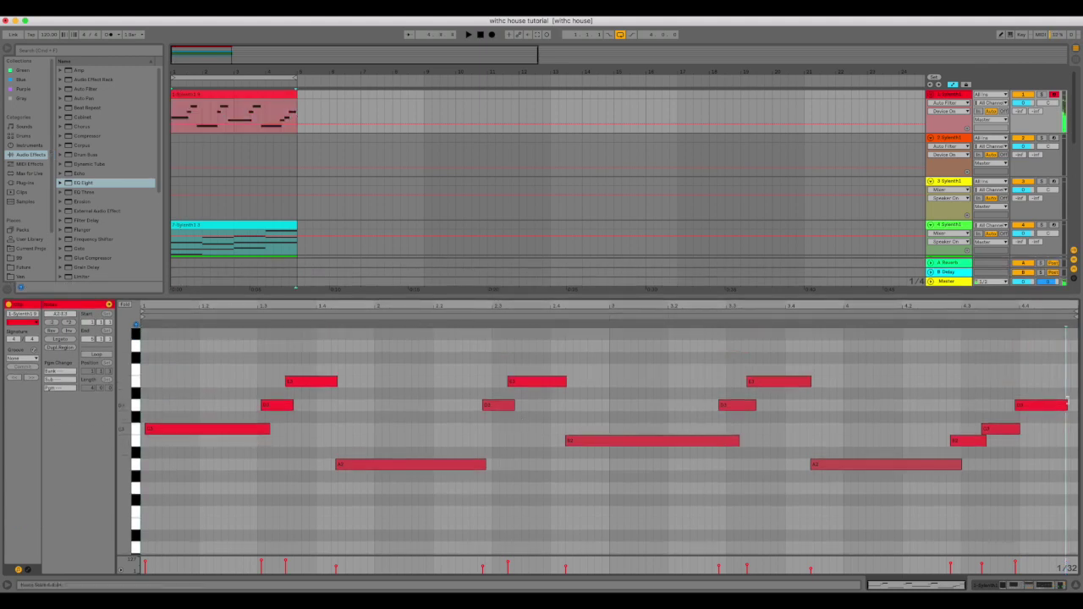
left_click_drag(1043, 409, 1052, 411)
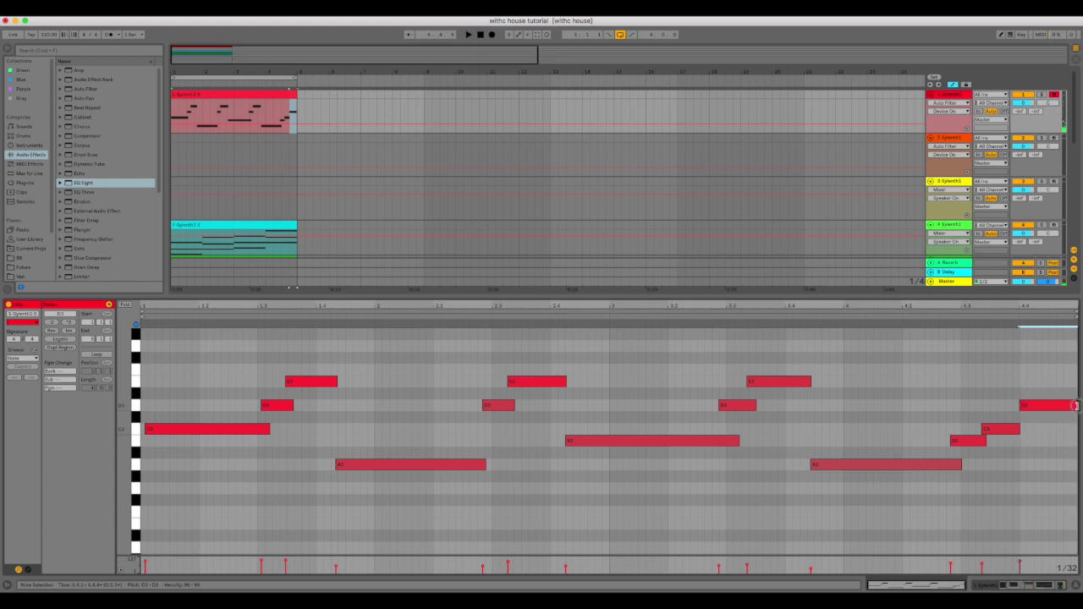
Quantize all notes of the recorded melody in the track 1 clip.
key("super+a")
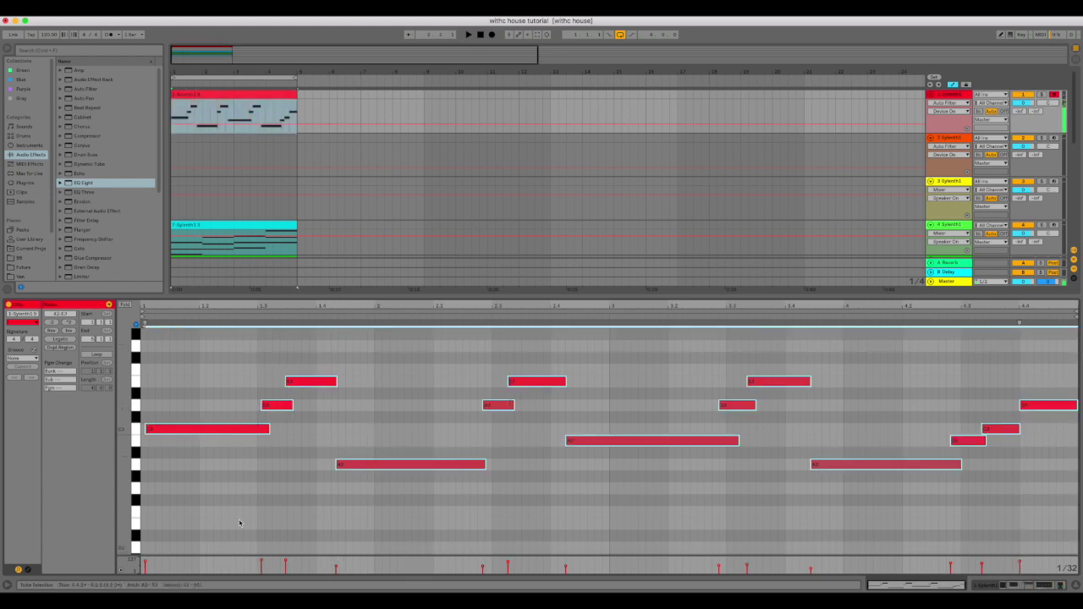
right_click(203, 436)
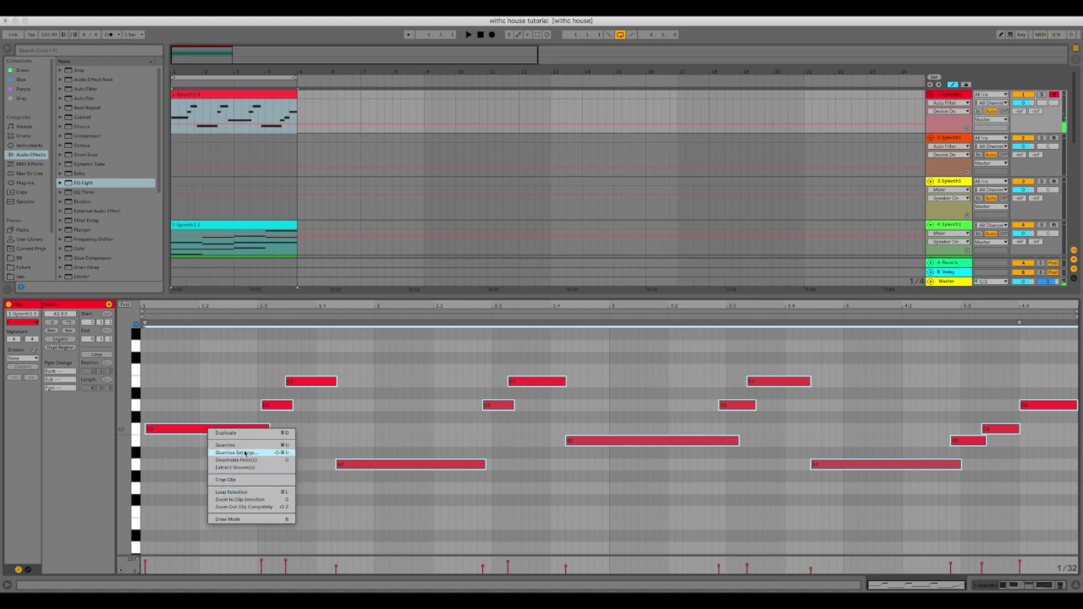
left_click(244, 446)
left_click(236, 446)
left_click_drag(232, 429, 224, 433)
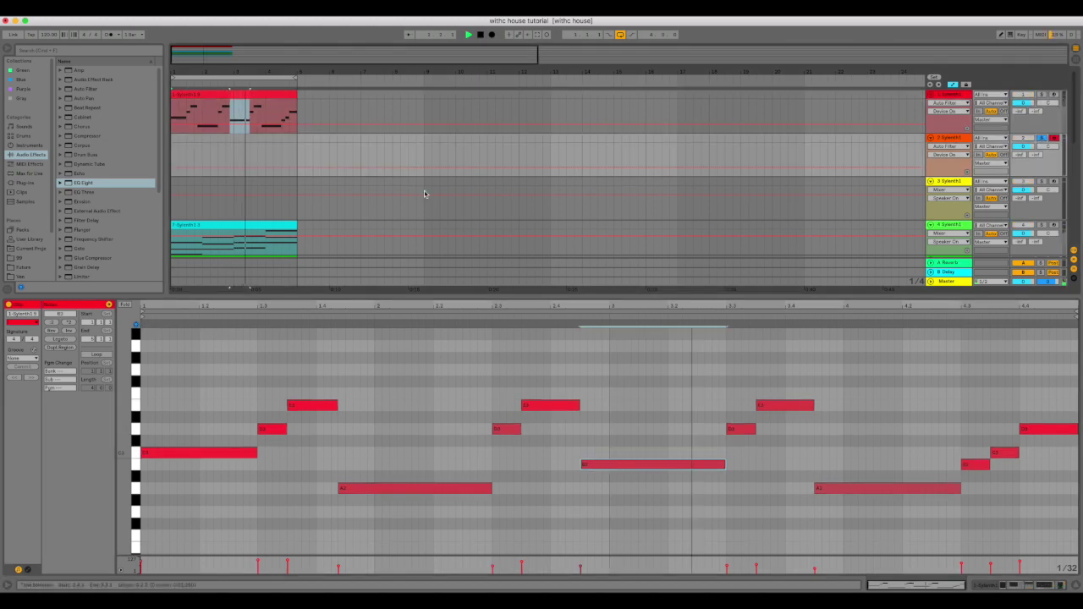
left_click_drag(229, 92, 221, 143)
scroll(227, 98, "right", 1)
key("super+z")
Copy the melody clip from track 1 onto track 2 at the same start position.
left_click(236, 95)
left_click_drag(236, 93, 233, 147)
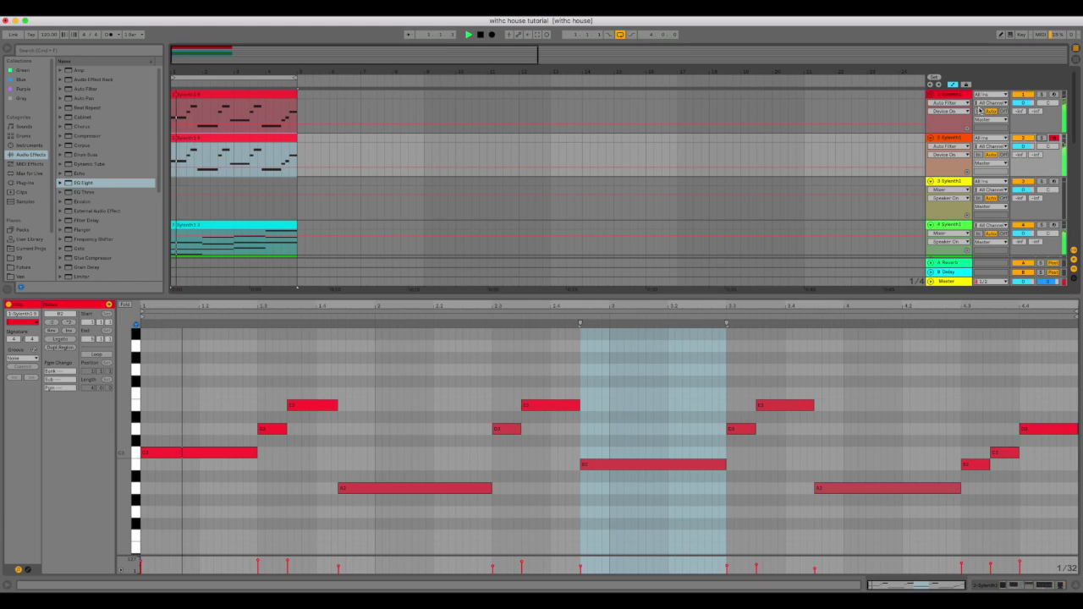
Enlarge the arrangement area and bring up the audio tracks below the synth tracks.
scroll(858, 140, "down", 5)
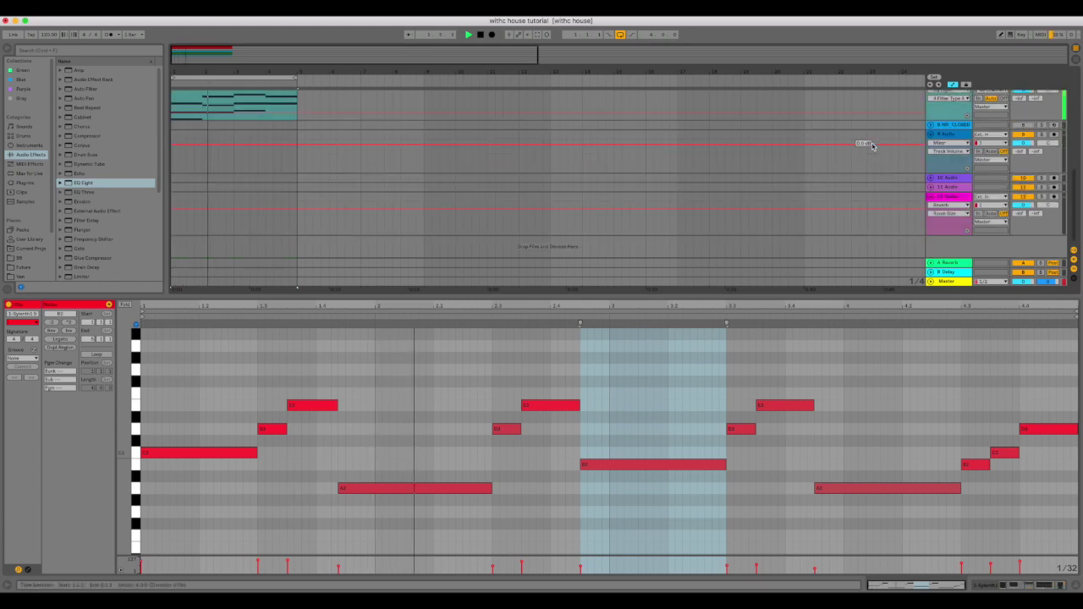
left_click_drag(866, 296, 851, 452)
double_click(944, 435)
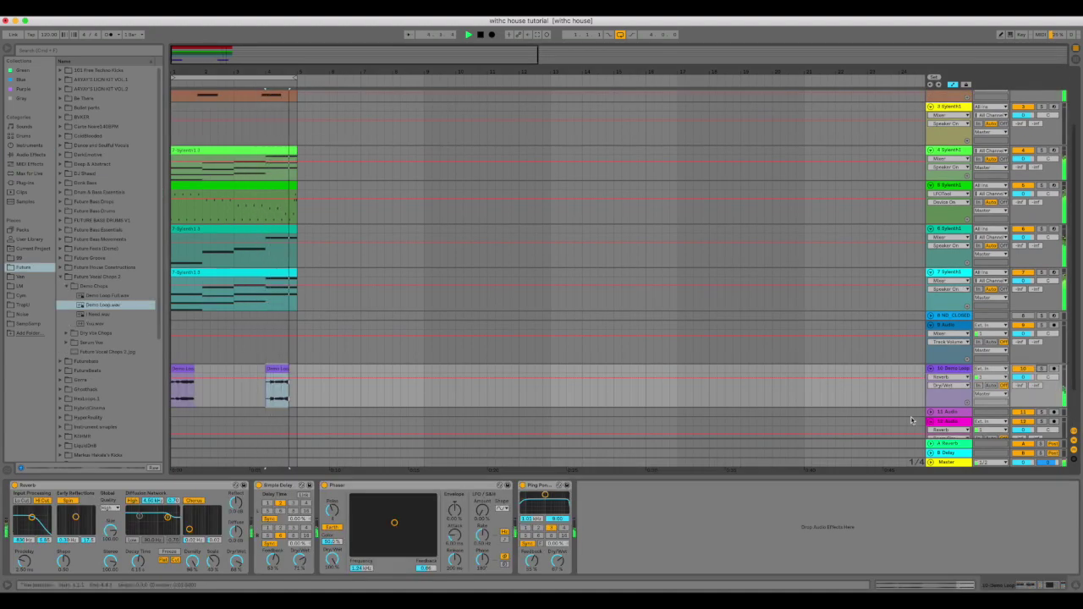
Select the empty audio track 11 and collapse the Future Vocal Chops 2 sample folder in the browser.
left_click(947, 412)
scroll(838, 380, "down", 2)
left_click(952, 378)
left_click(952, 369)
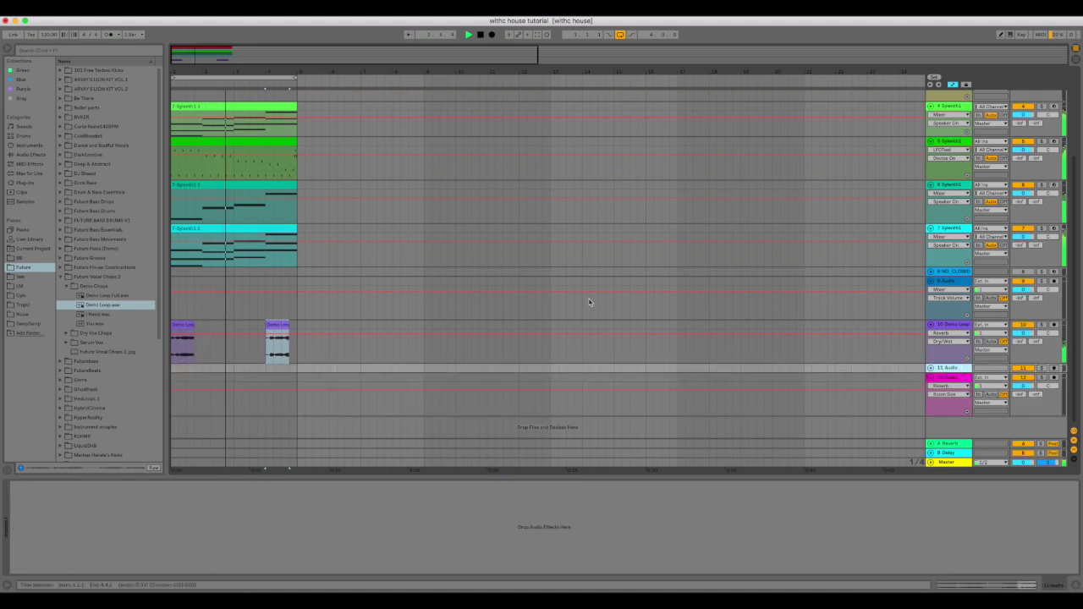
left_click(58, 276)
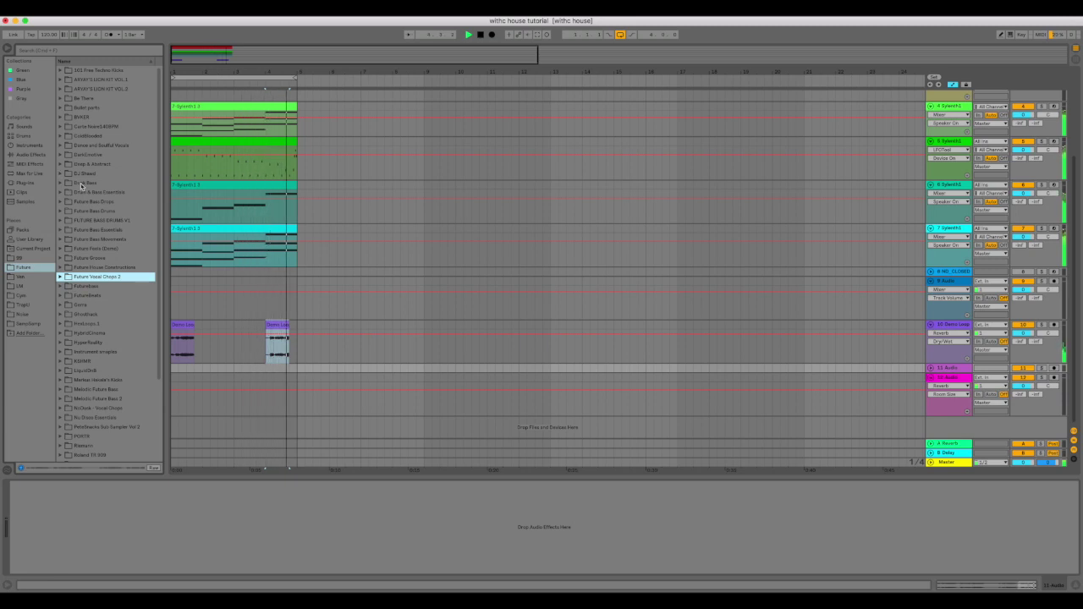
Delete the Sylenth1 instrument from track 3, keeping the effects that follow it.
scroll(307, 212, "up", 5)
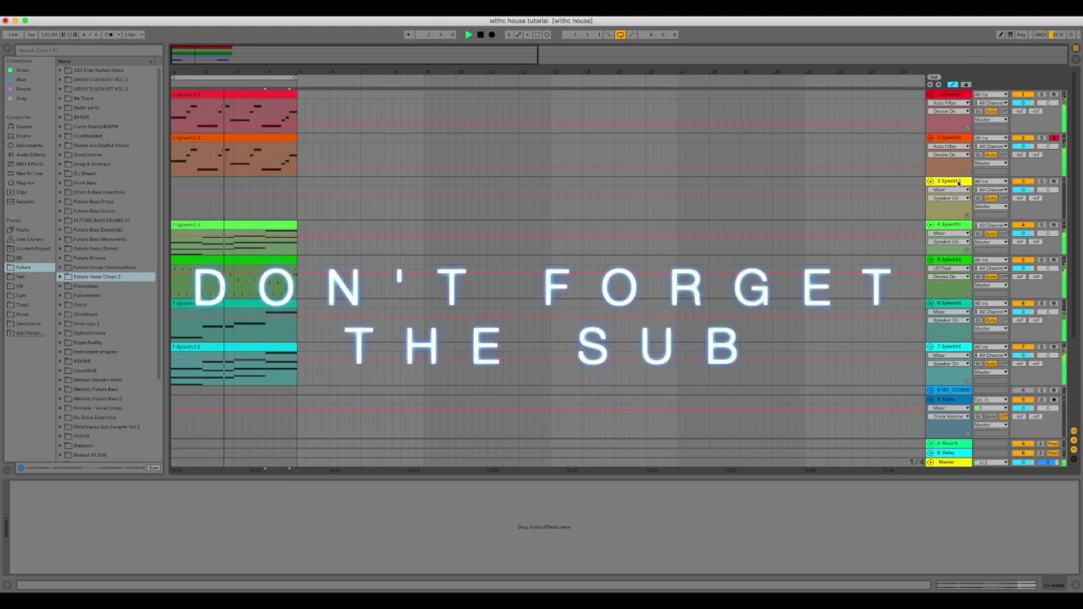
left_click(962, 181)
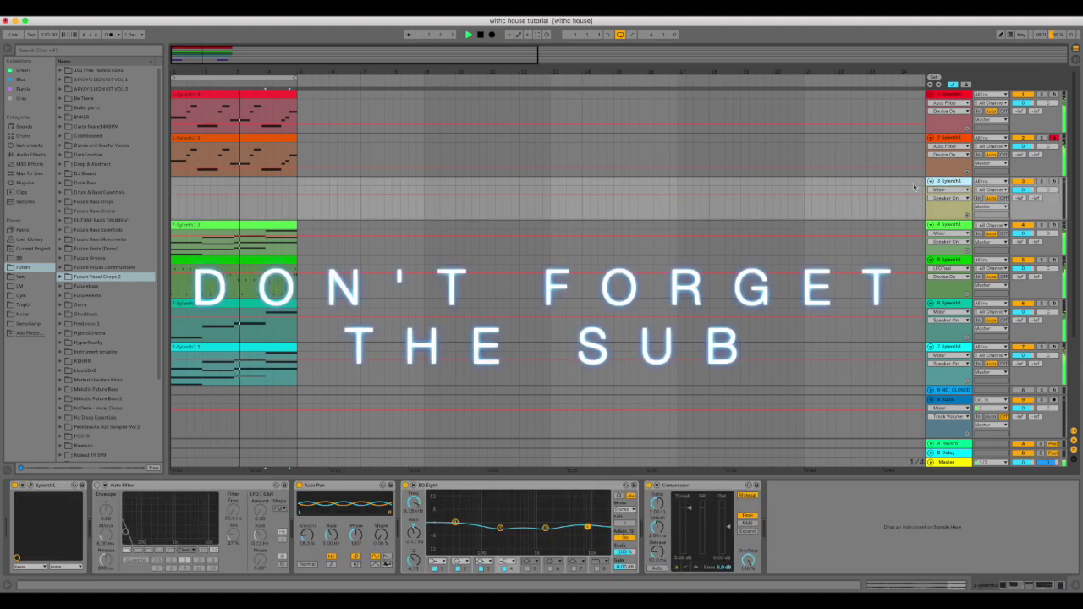
left_click(58, 486)
key("Delete")
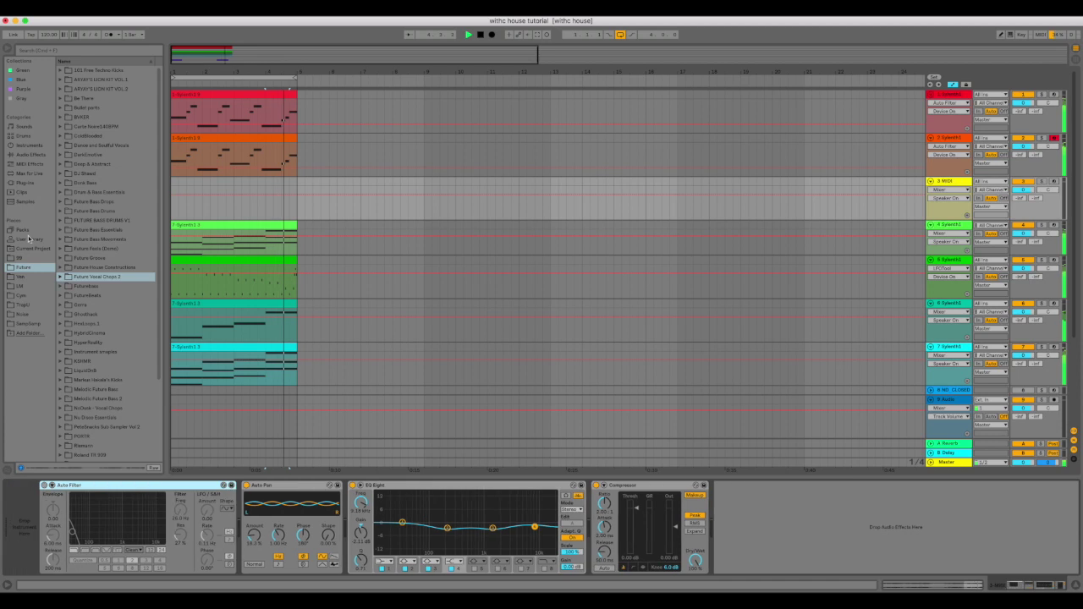
Find Serum among the Xfer Records Audio Units plug-ins and load it as the instrument on track 3.
left_click(29, 154)
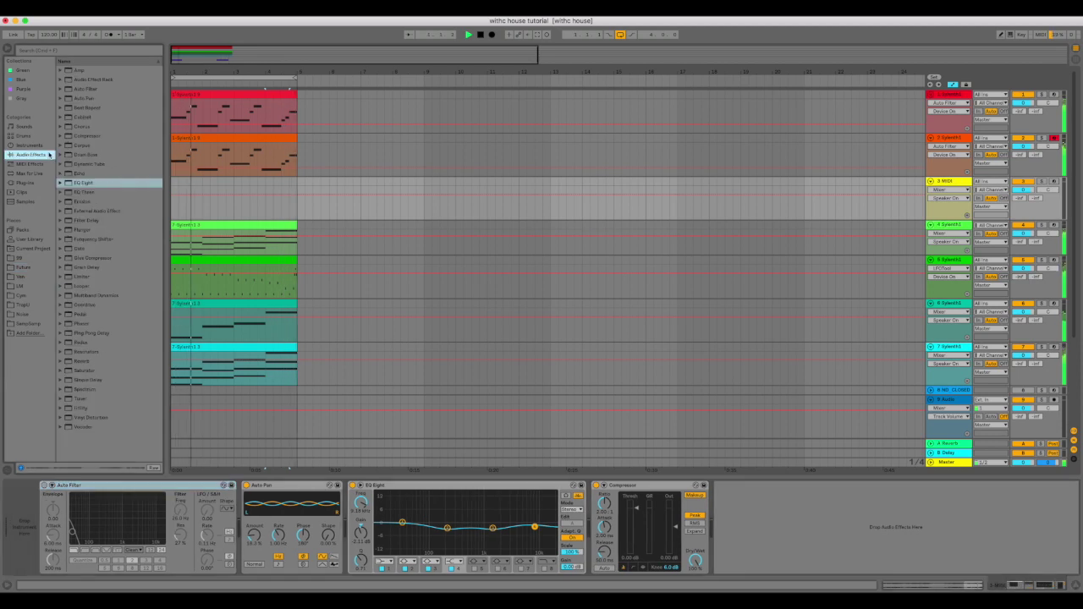
left_click(34, 146)
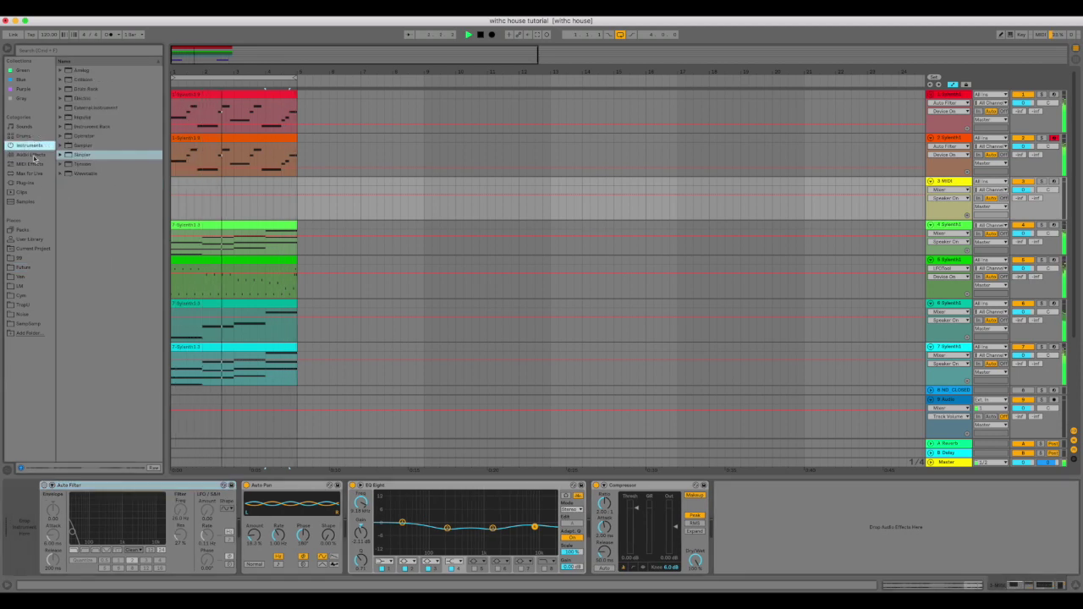
left_click(28, 184)
scroll(93, 264, "down", 8)
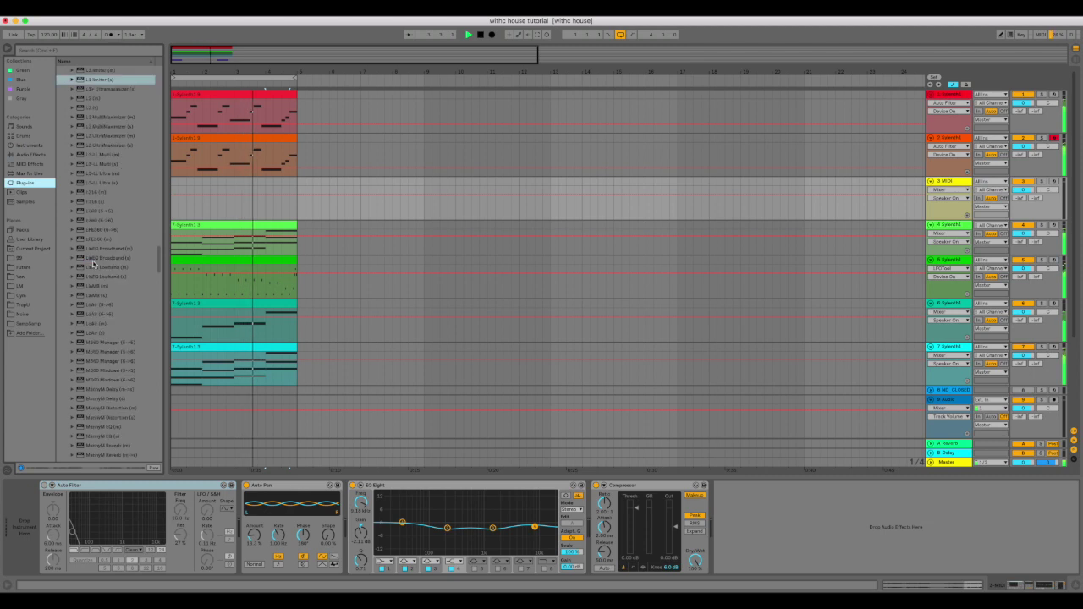
scroll(77, 241, "up", 20)
left_click(68, 221)
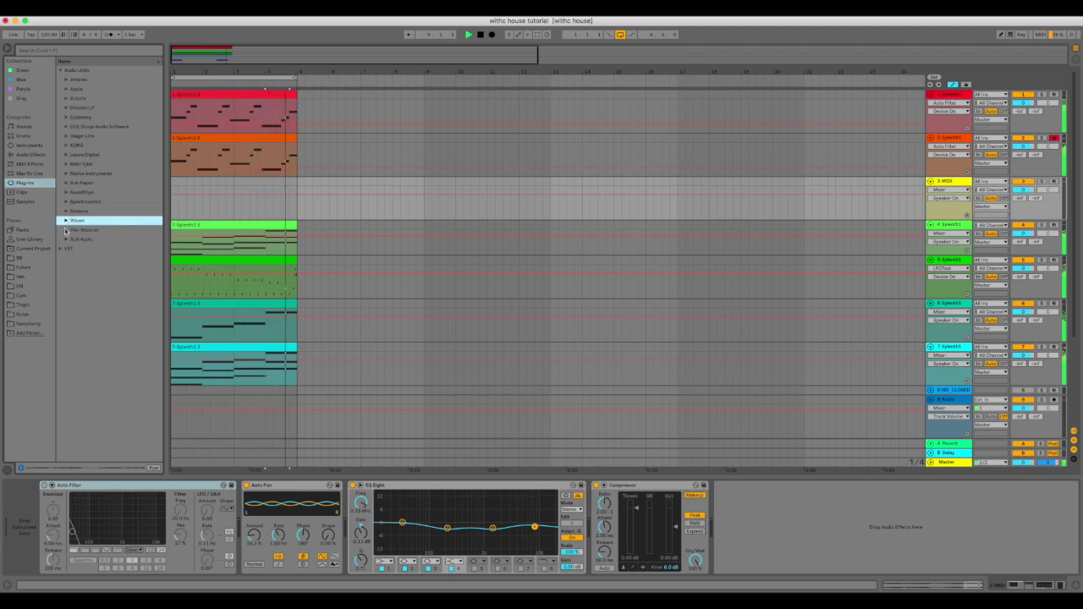
left_click(66, 229)
left_click(81, 241)
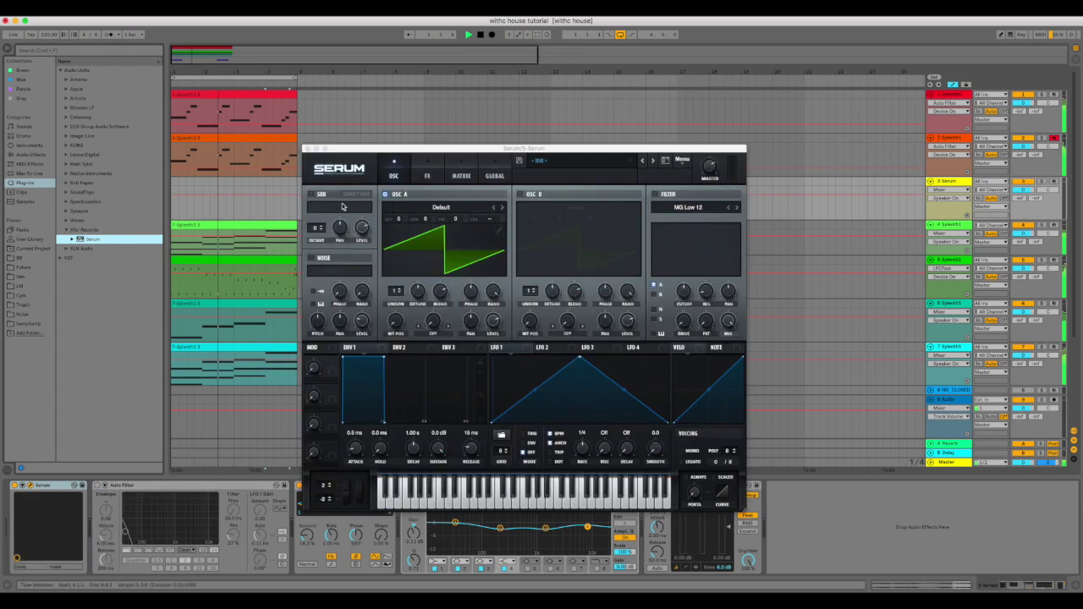
Enable Serum's sub oscillator at octave -1, play track 3 soloed and record-armed, and turn off oscillator A.
left_click(312, 196)
left_click(323, 230)
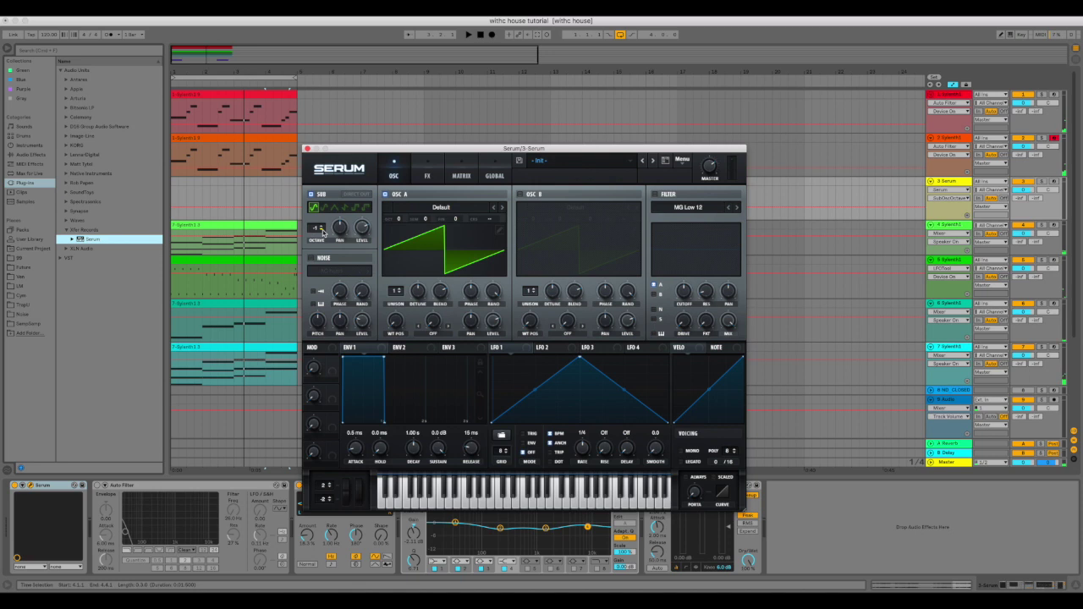
left_click(1043, 181)
key("space")
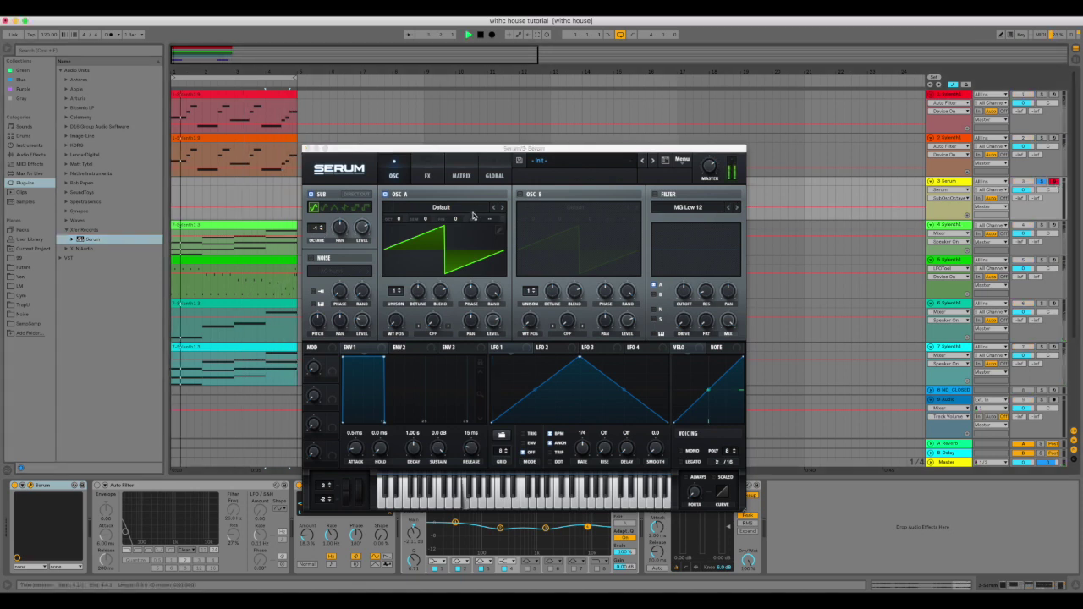
left_click(387, 195)
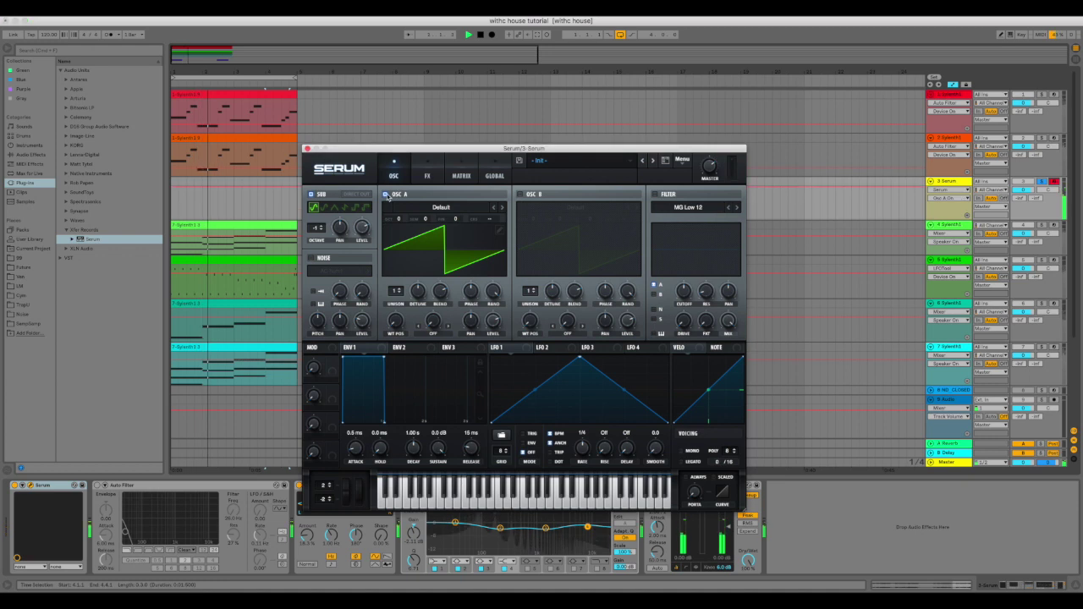
left_click(386, 194)
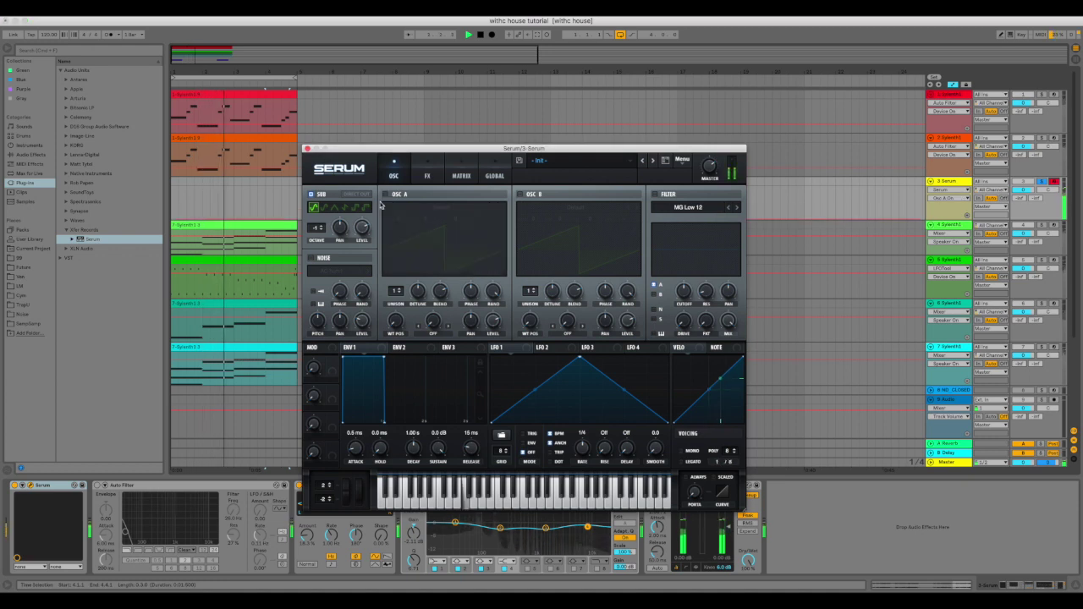
Try the sub oscillator at octave -2, return it to -1, and enable mono voicing in Serum.
left_click(323, 231)
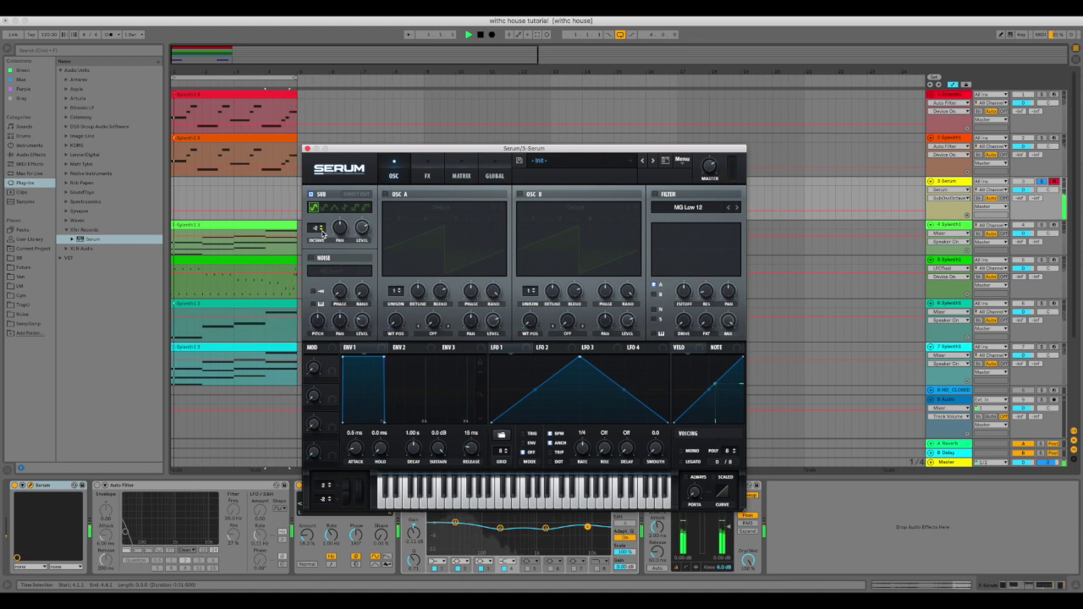
left_click(322, 227)
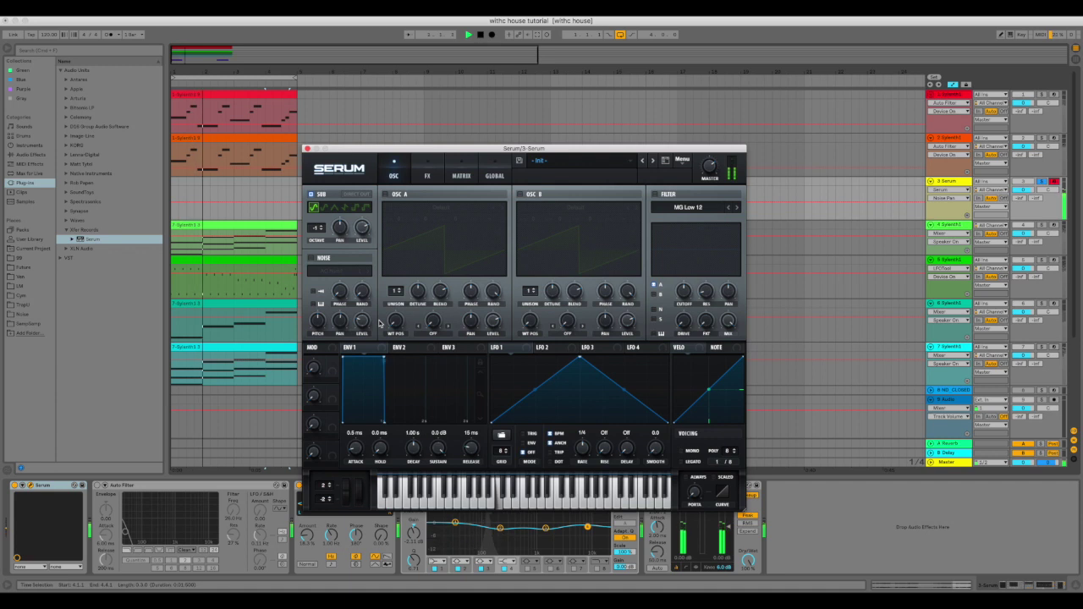
left_click(685, 452)
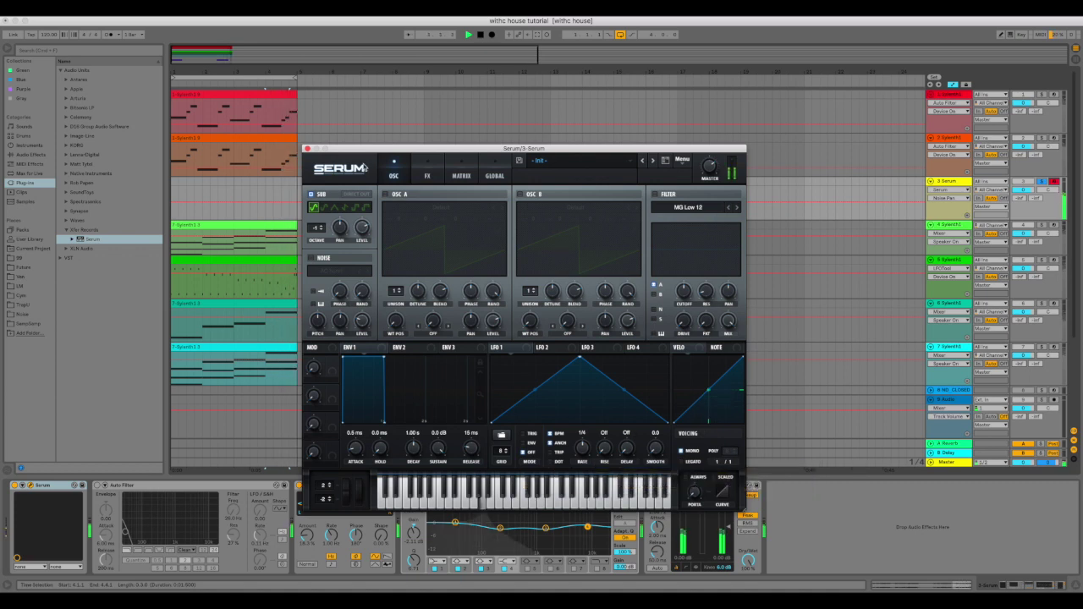
Add Serum's distortion effect in HardClip mode, raise its drive, and close the plug-in window.
left_click(420, 169)
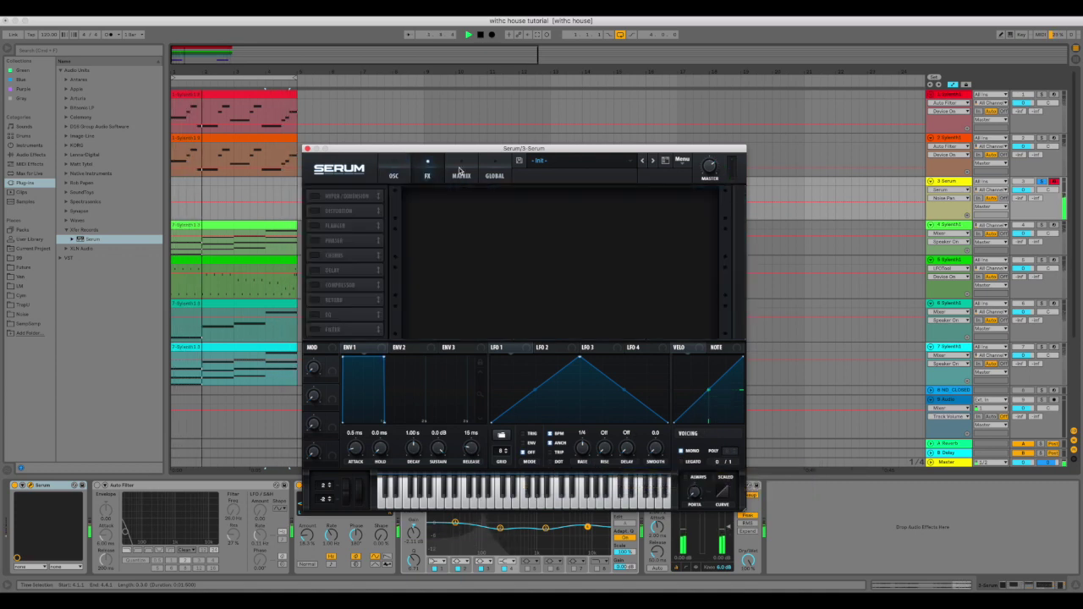
left_click(317, 212)
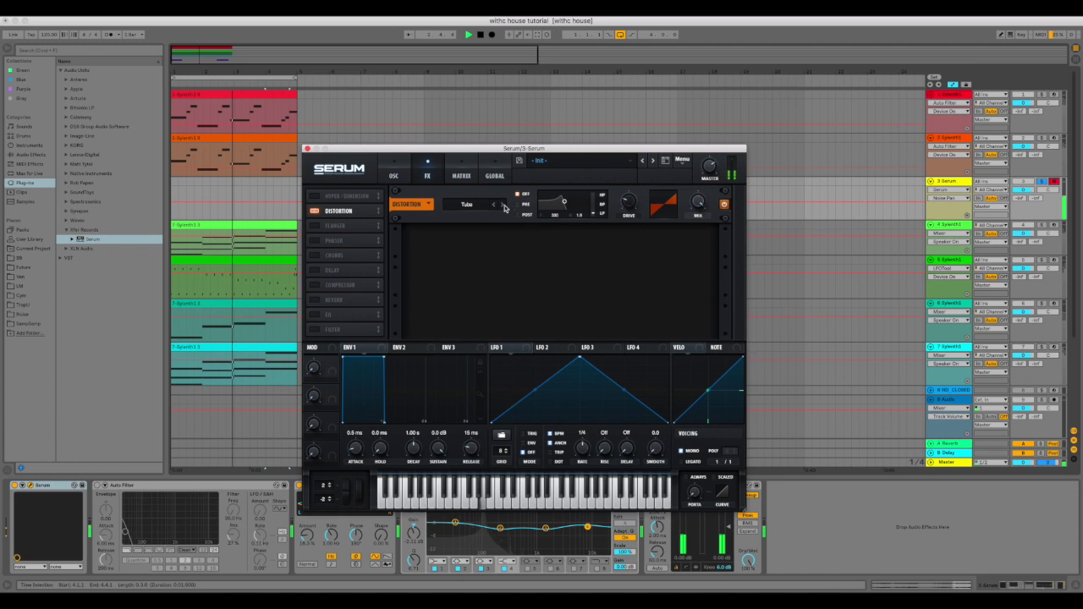
left_click(477, 206)
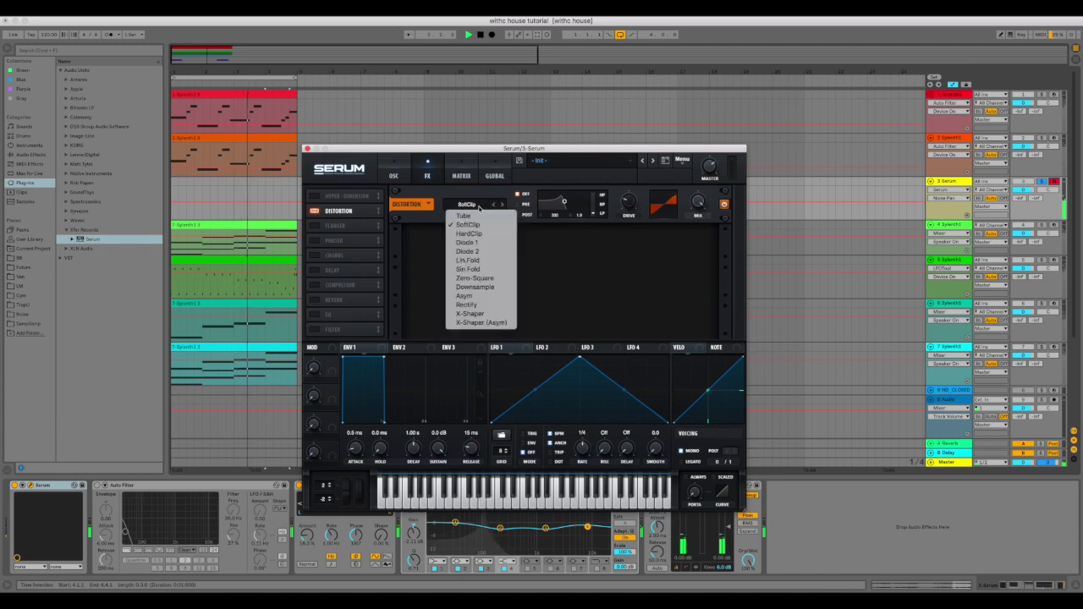
left_click(471, 233)
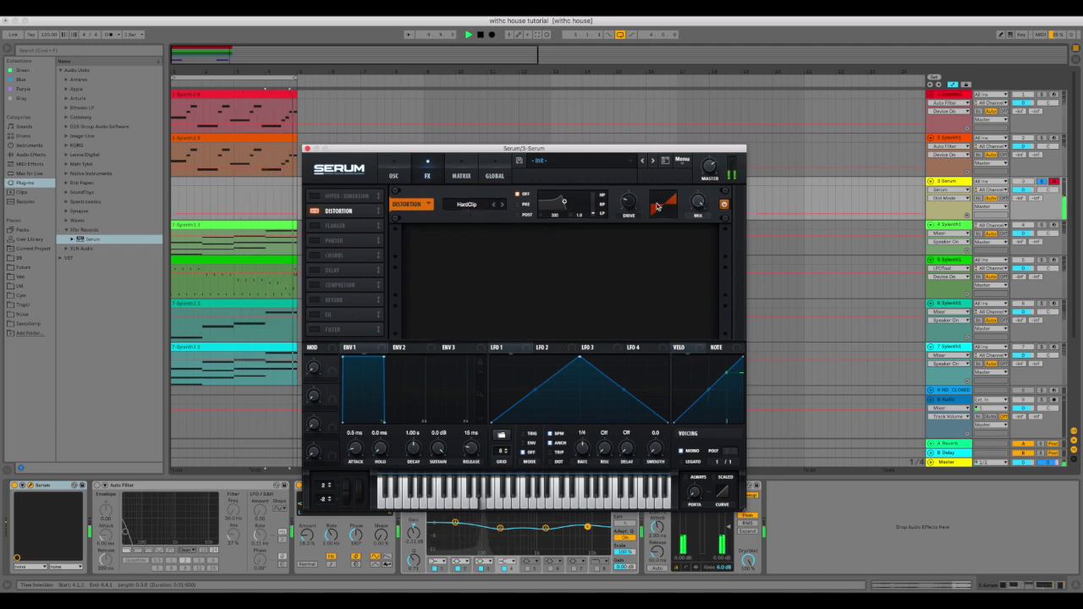
mouse_move(640, 206)
left_mouse_down()
mouse_move(643, 176)
mouse_move(643, 191)
left_mouse_up()
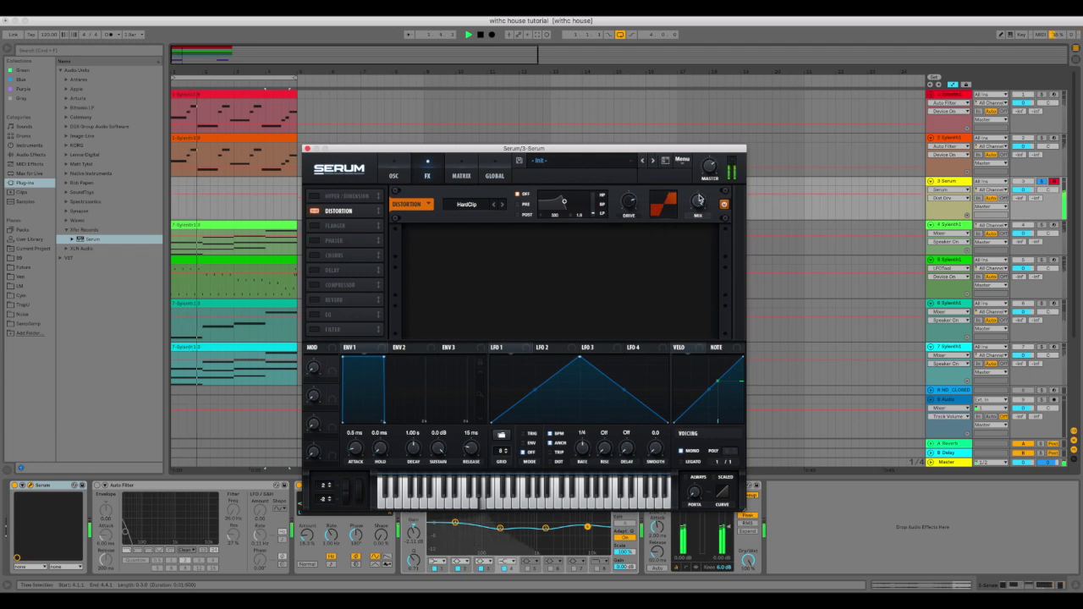
left_click(307, 150)
Copy the four-bar bass-note clip from track 6 to track 3 and assign the track colour to it.
left_click(258, 201)
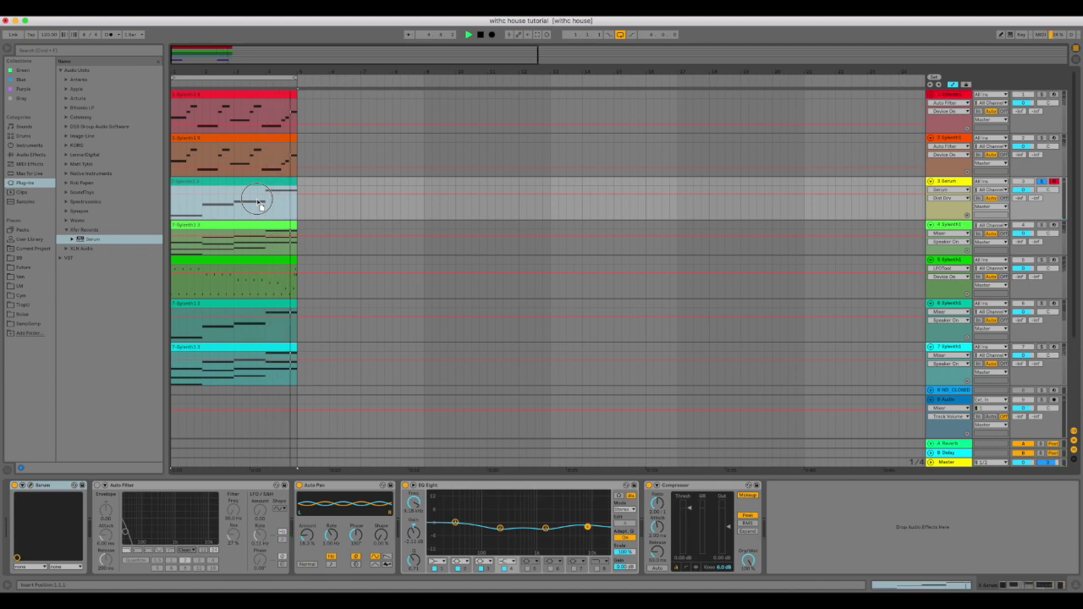
right_click(958, 183)
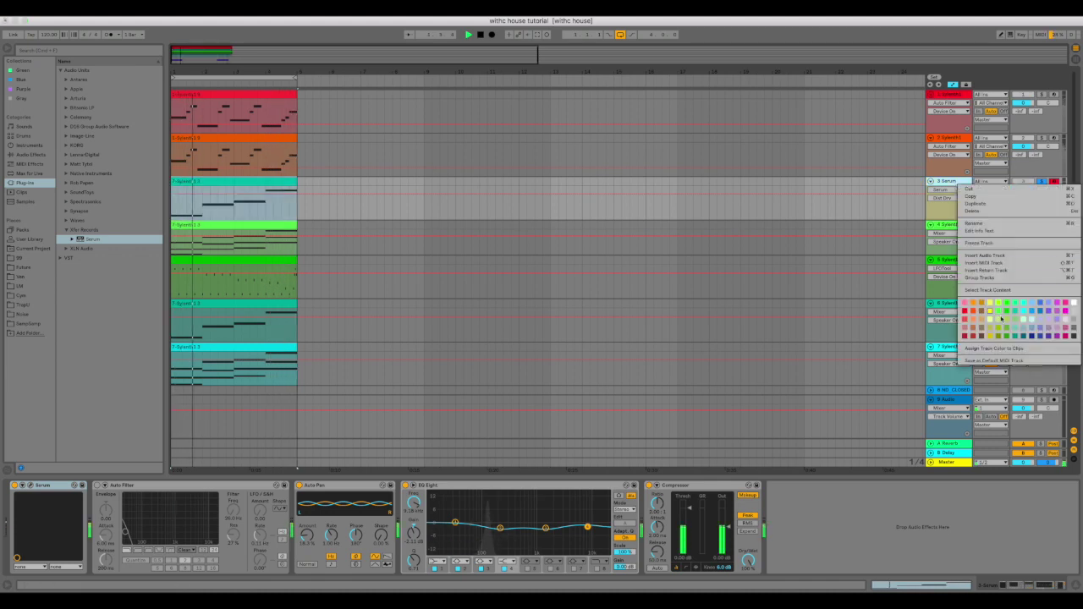
left_click(994, 348)
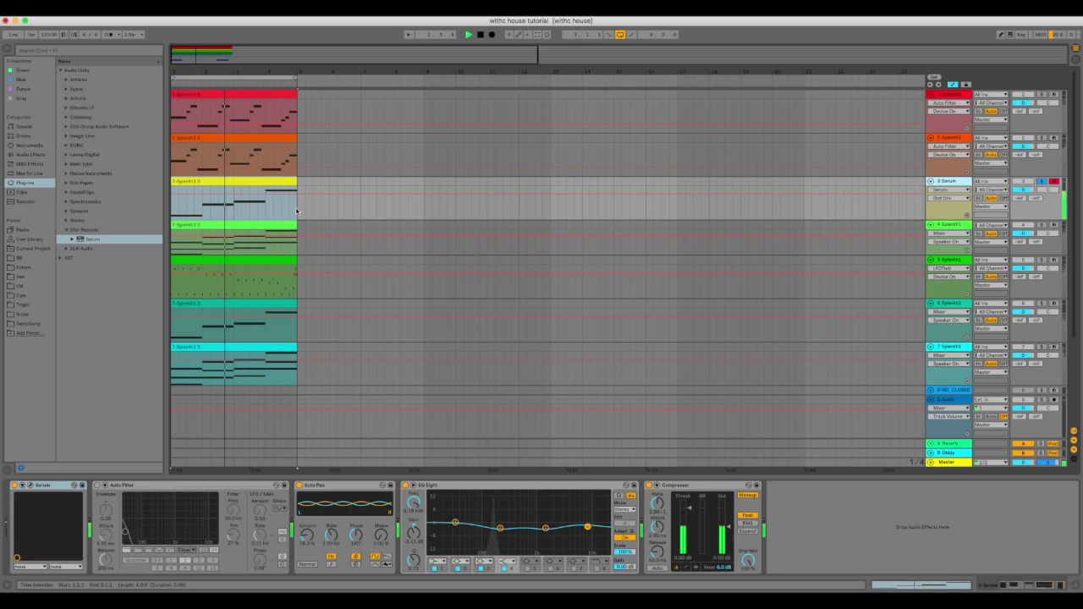
Transpose all the notes in track 3's bass clip down one octave, enlarging the note editor for the edit and shrinking it again.
double_click(274, 182)
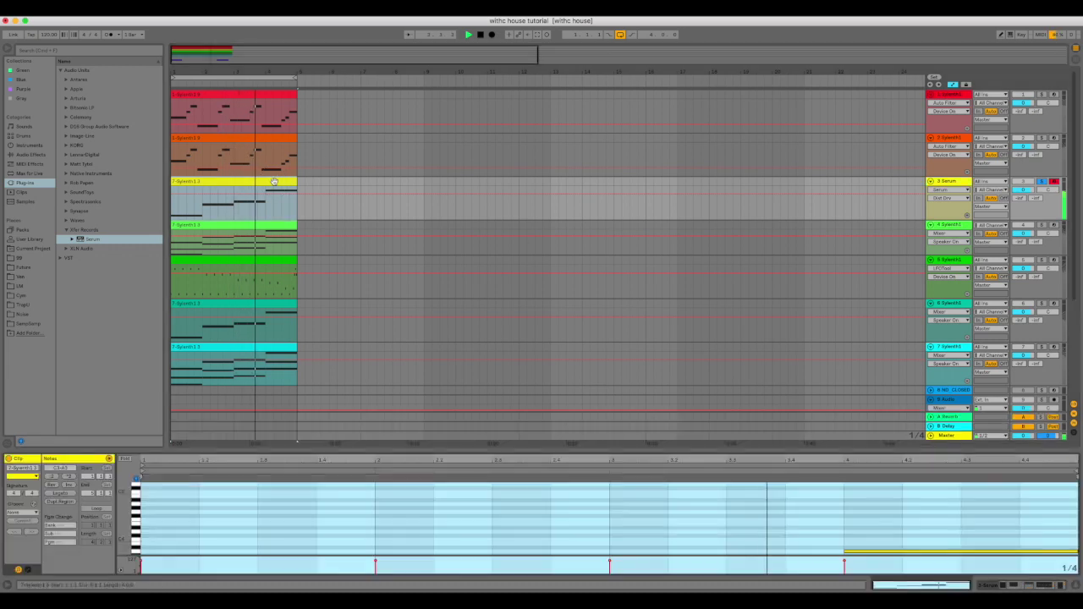
scroll(886, 507, "down", 3)
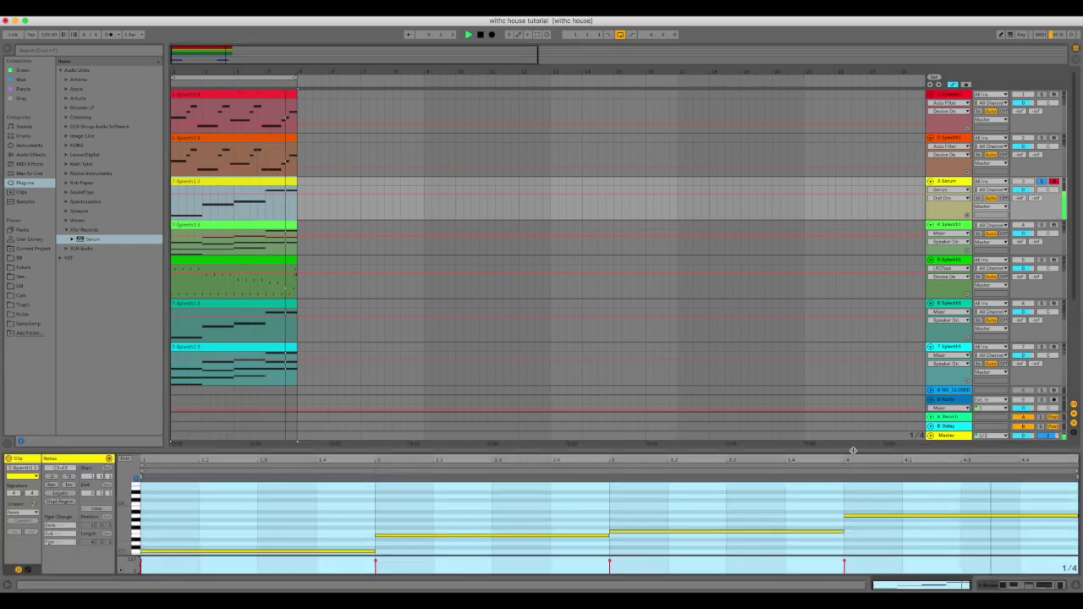
left_click_drag(853, 450, 855, 296)
left_click_drag(890, 338, 303, 488)
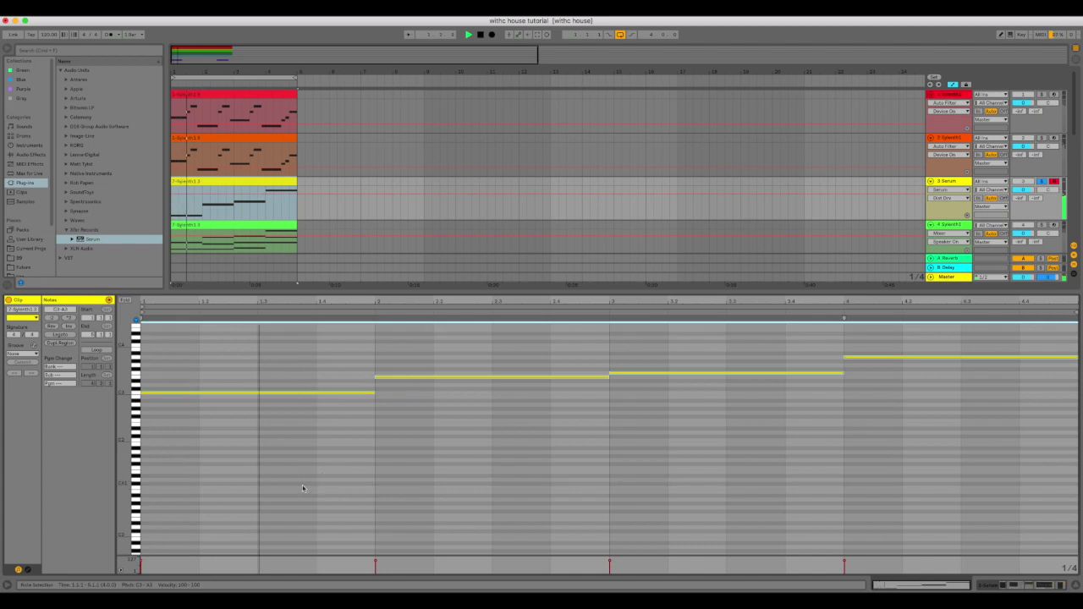
key("shift+Down")
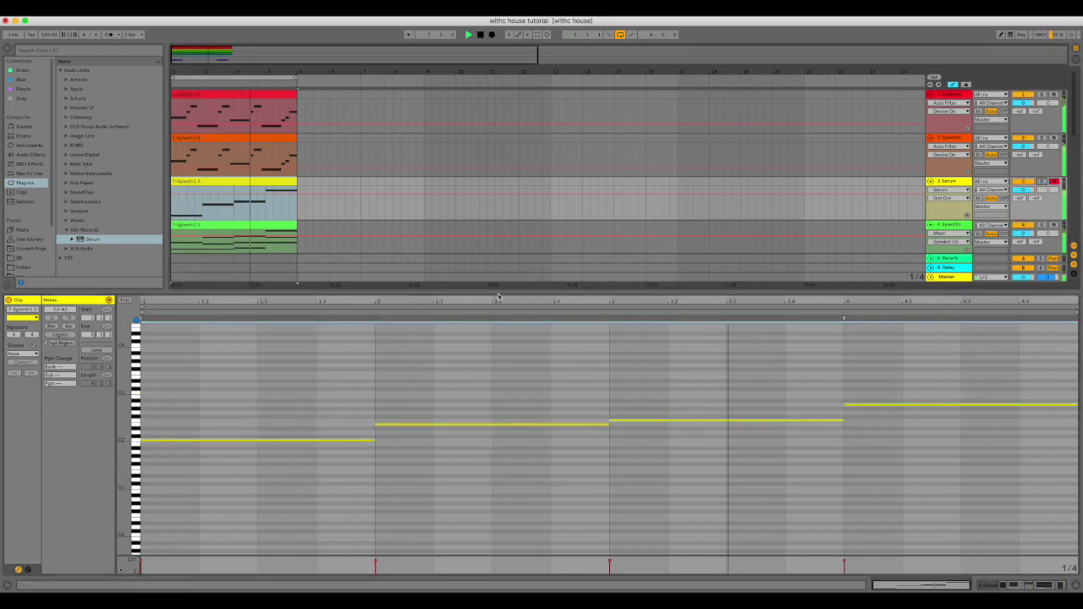
left_click_drag(499, 292, 444, 476)
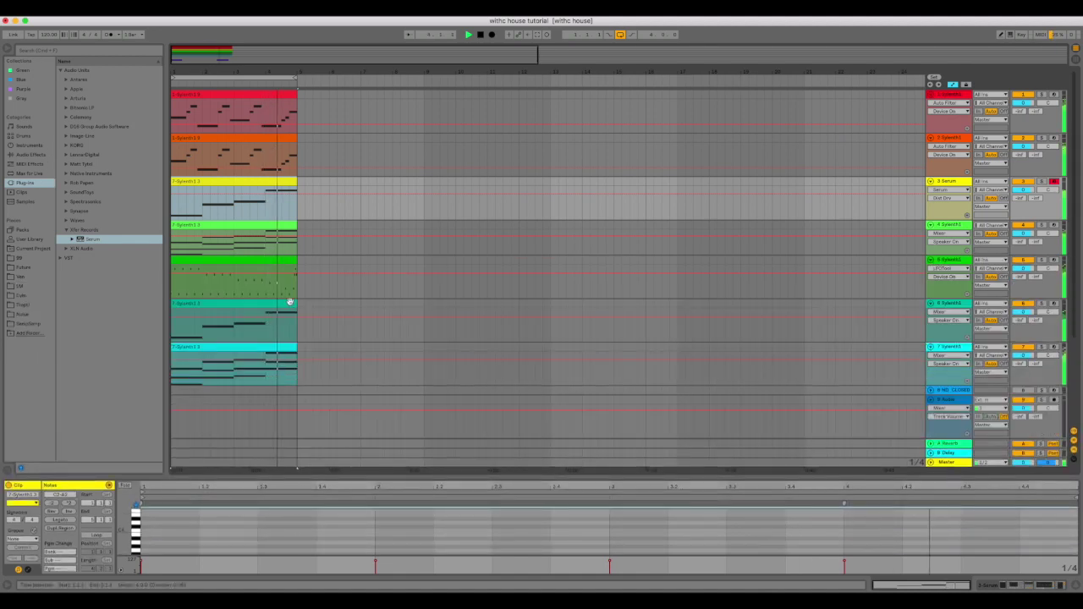
Find Kick.wav among the Future samples and place it at the start of audio track 9.
scroll(263, 279, "down", 5)
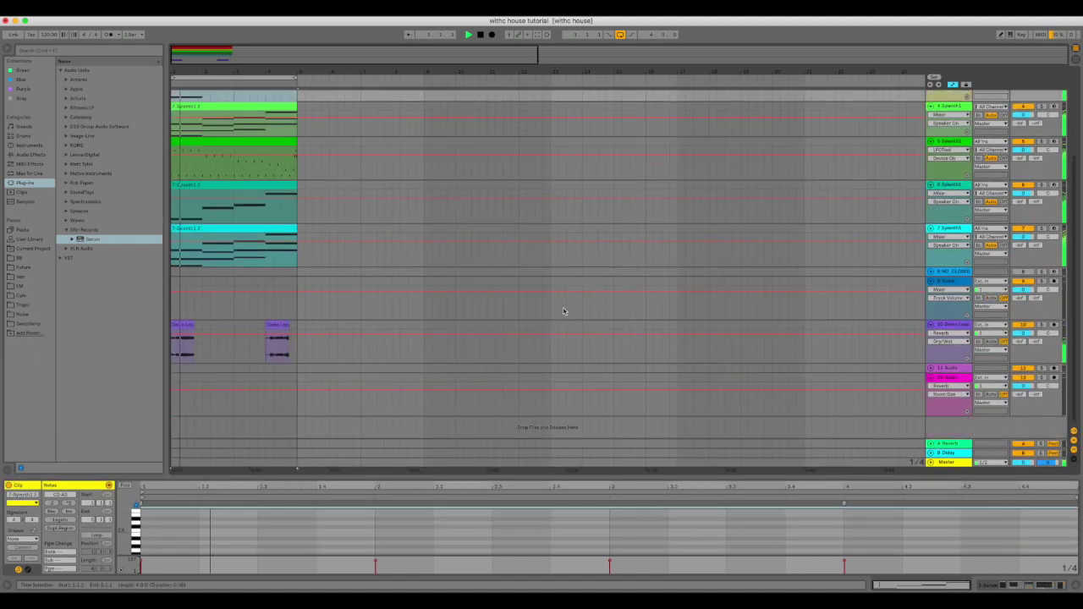
left_click_drag(944, 281, 941, 328)
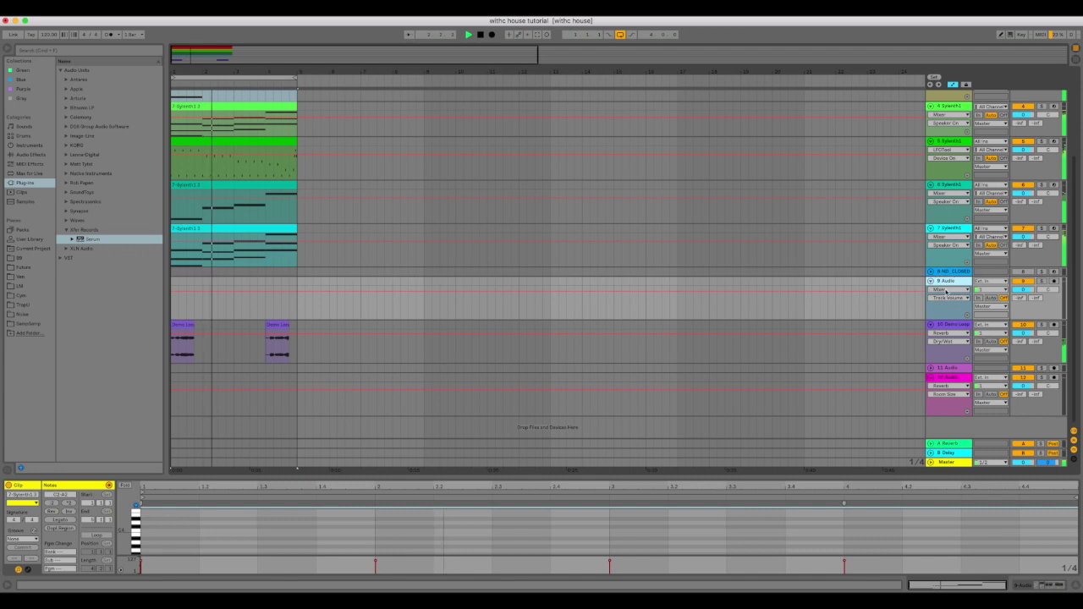
left_click(946, 326)
left_click(947, 282)
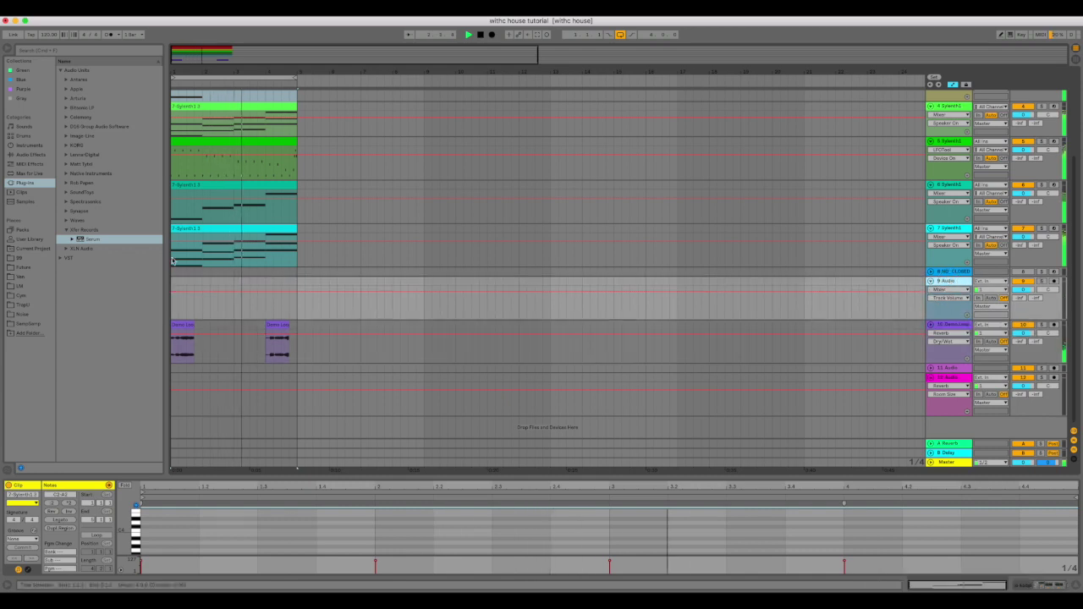
left_click(66, 230)
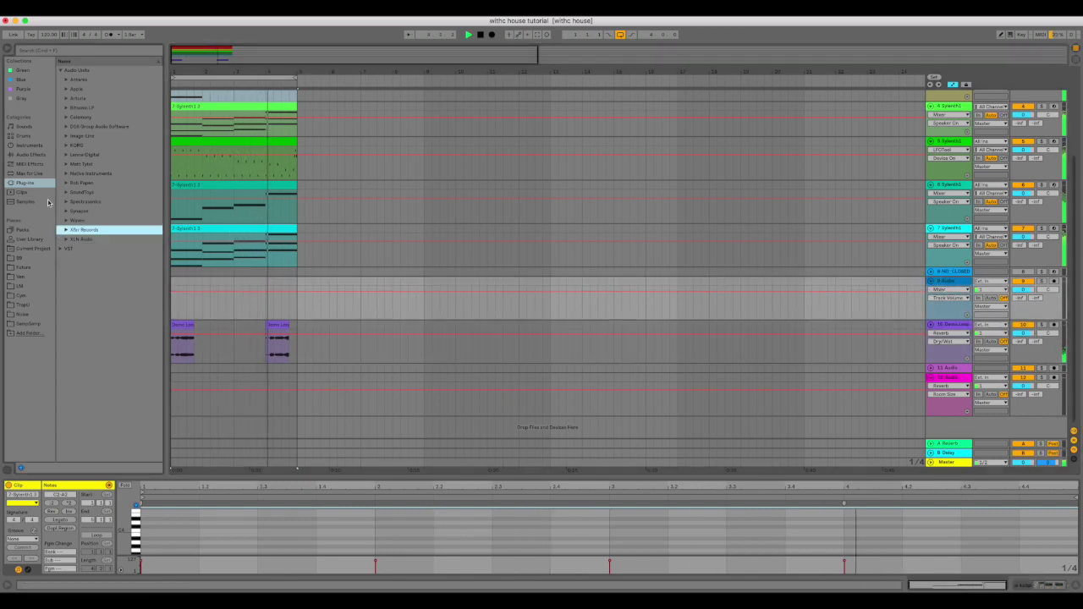
left_click(22, 277)
left_click(23, 267)
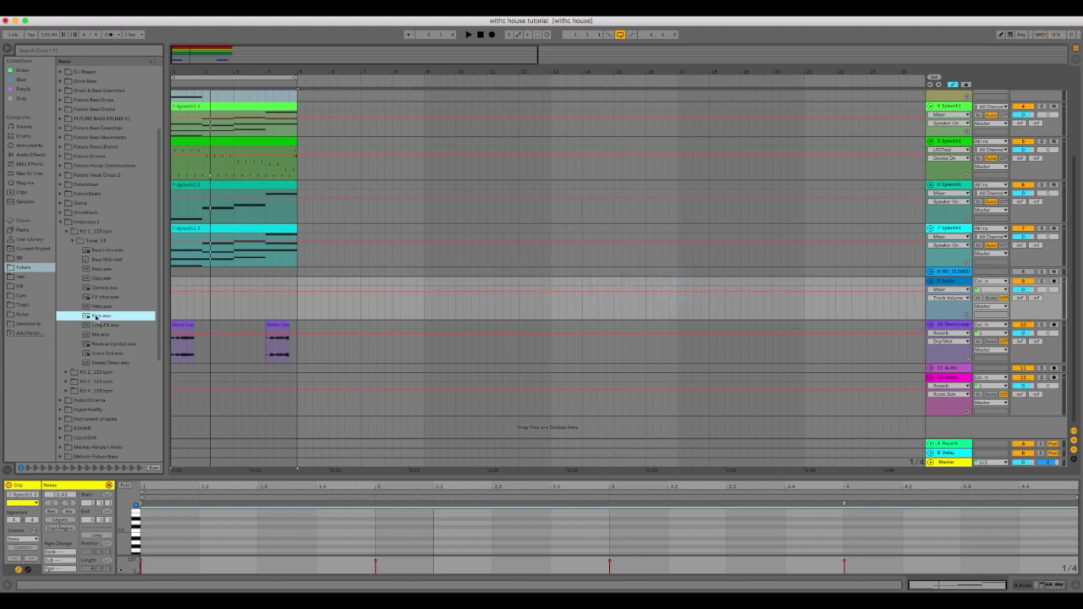
left_click_drag(172, 303, 178, 282)
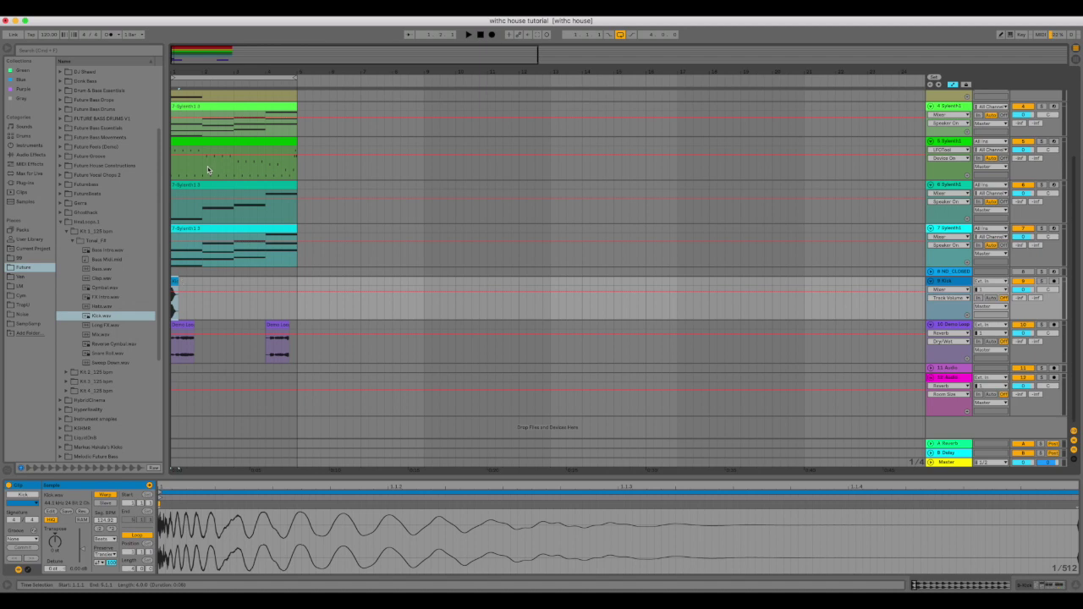
Copy the kick clip on track 9 to 1.4, 2.1.3 and 2.2, and play the pattern.
key("plus")
key("plus")
key("plus")
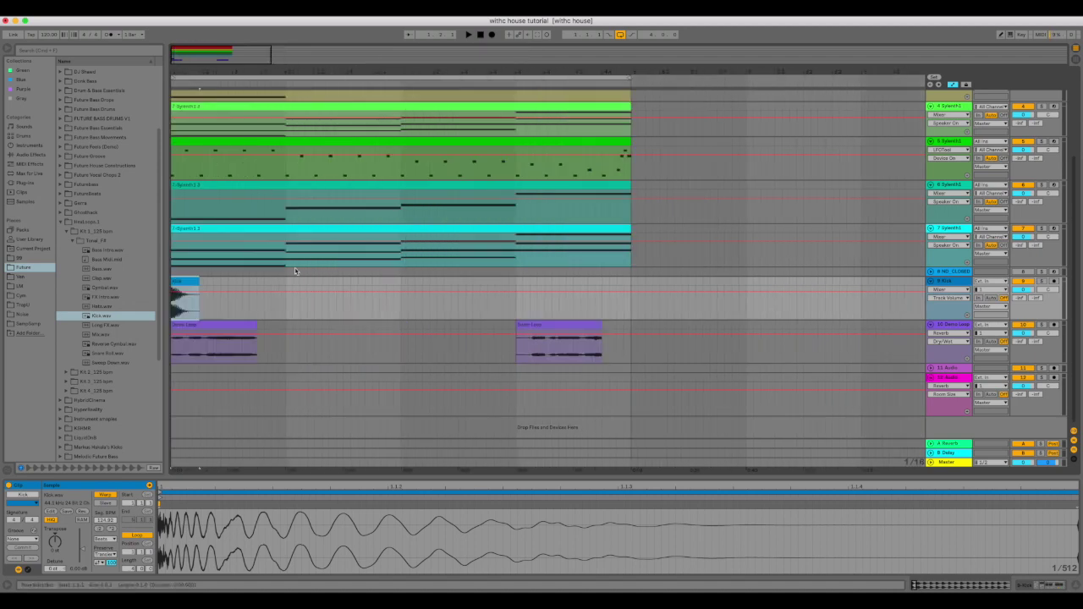
left_click_drag(183, 283, 320, 281)
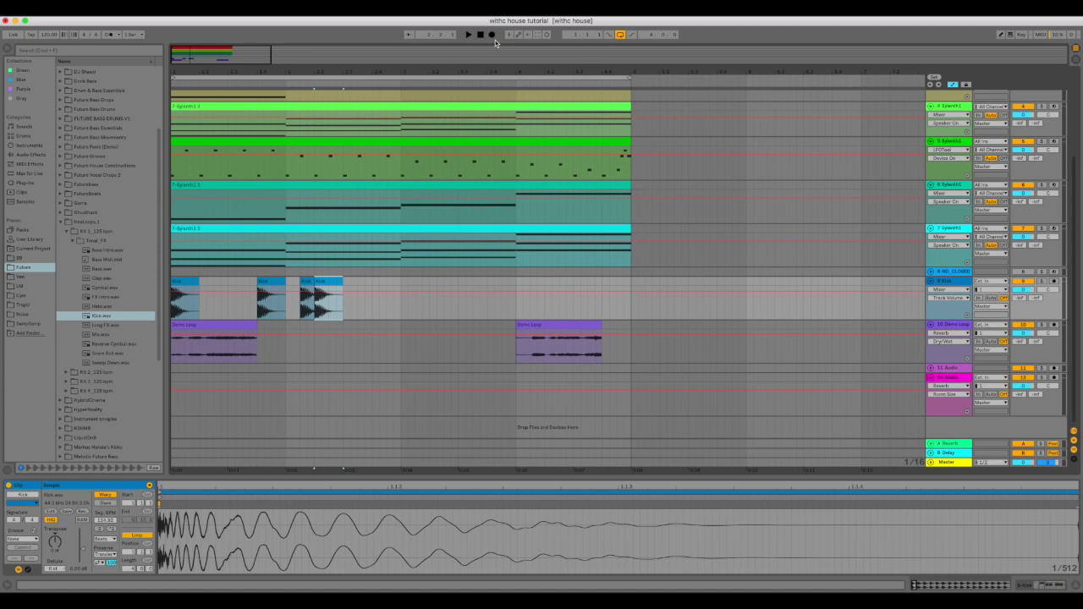
key("space")
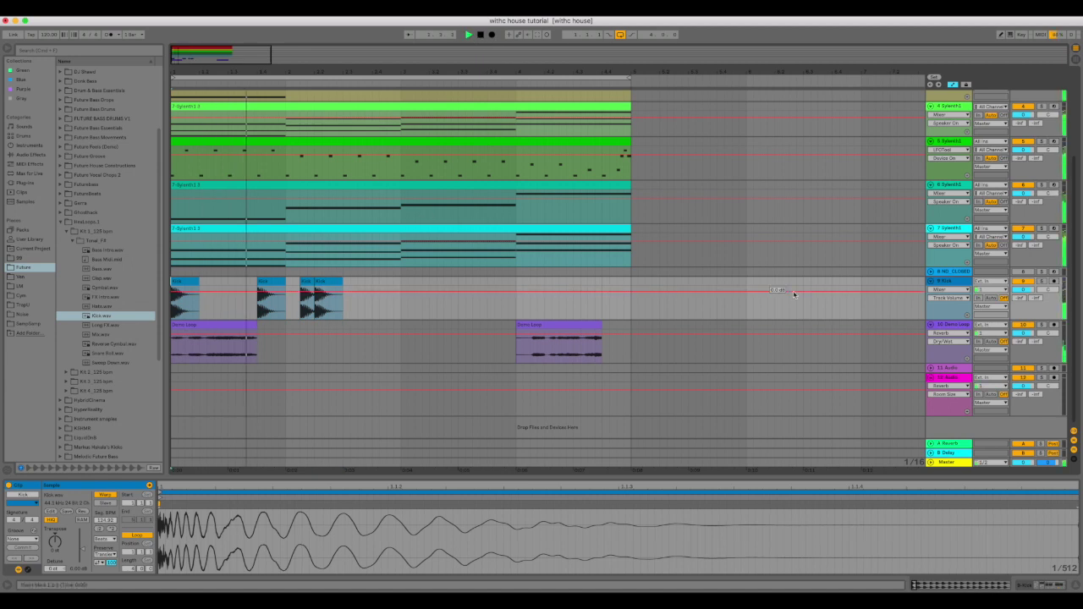
Stop playback and duplicate the first two bars of the kick track into bars 3 and 4.
key("space")
left_click_drag(400, 313, 172, 301)
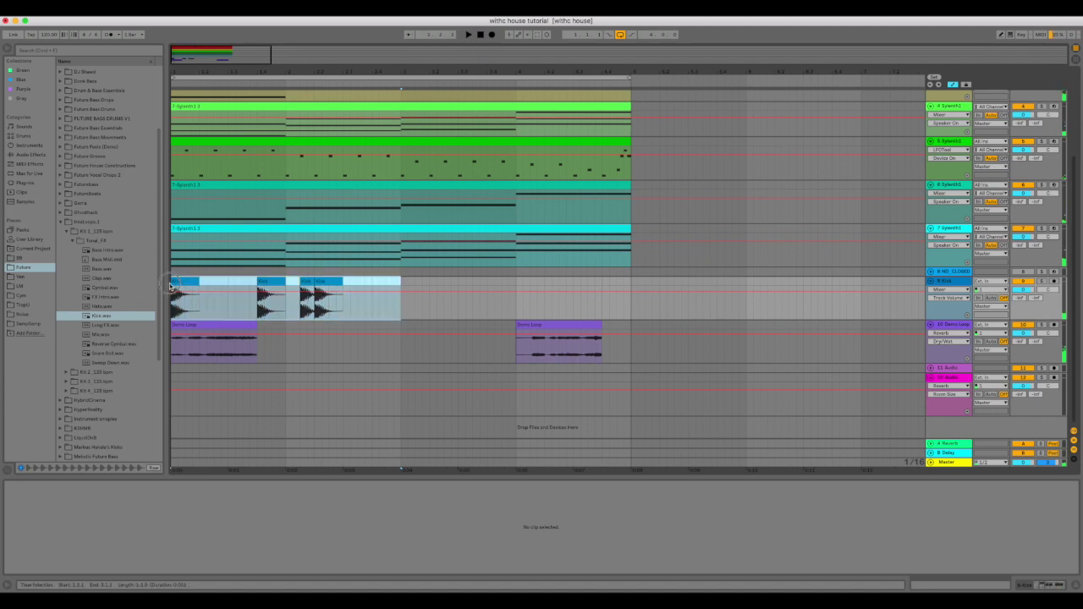
key("ctrl+d")
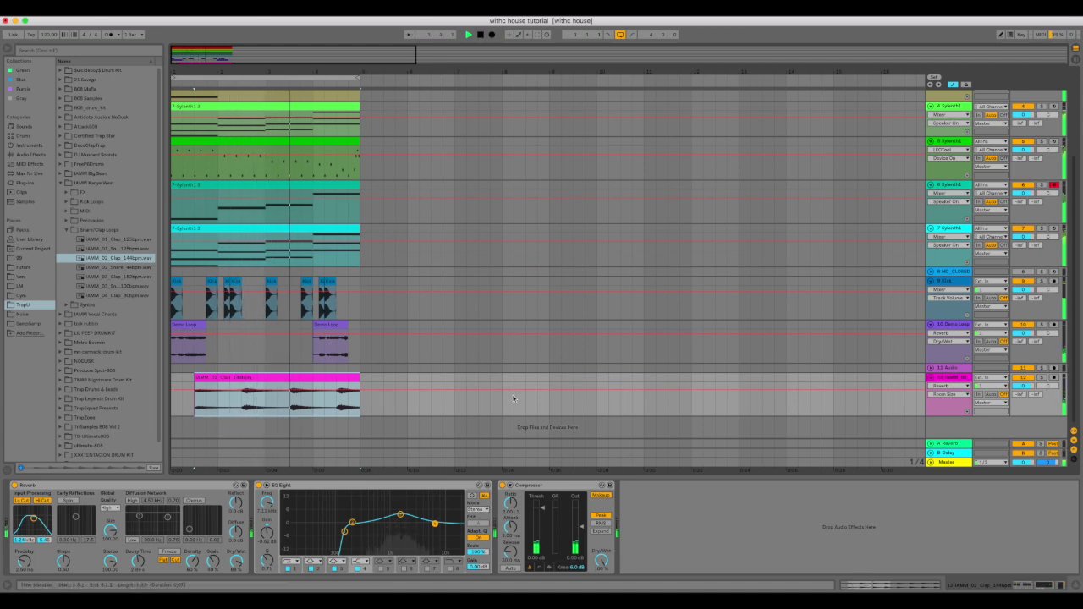
Move the clap loop clip from track 12 up to track 11, leaving track 12 selected.
left_click_drag(312, 377, 311, 369)
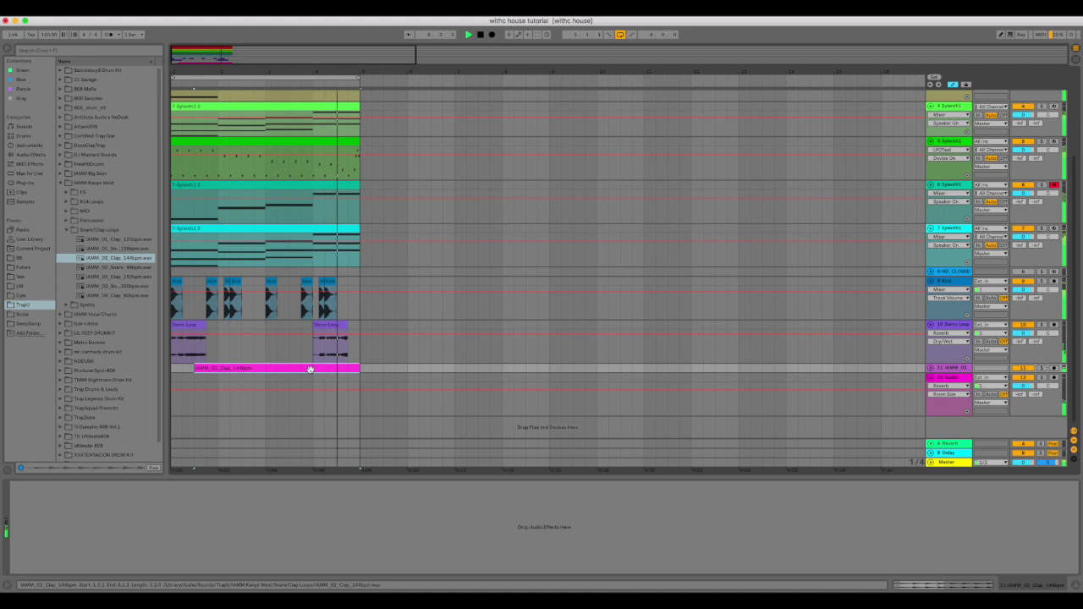
left_click(949, 379)
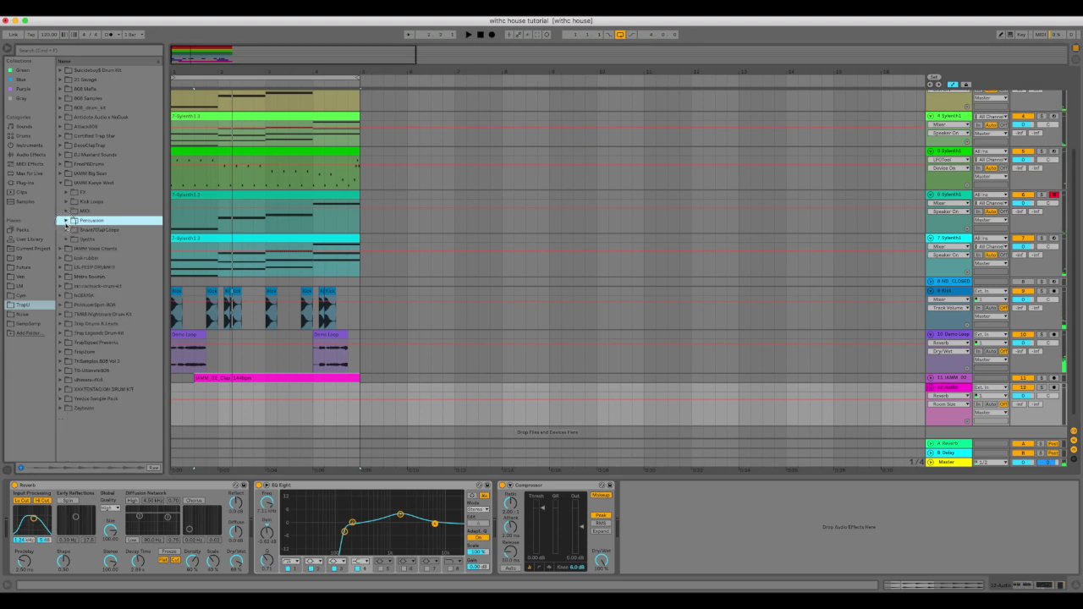
Find ZAY_snare_01.wav in the Zaytoven snares and place it at 1.2 on track 12.
left_click(91, 240)
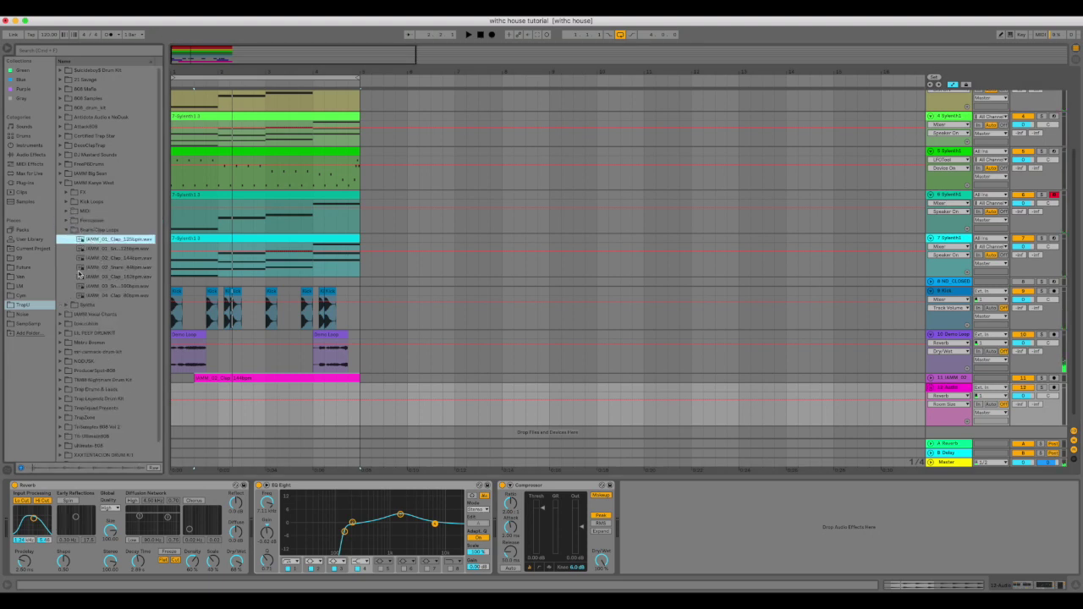
scroll(82, 305, "down", 2)
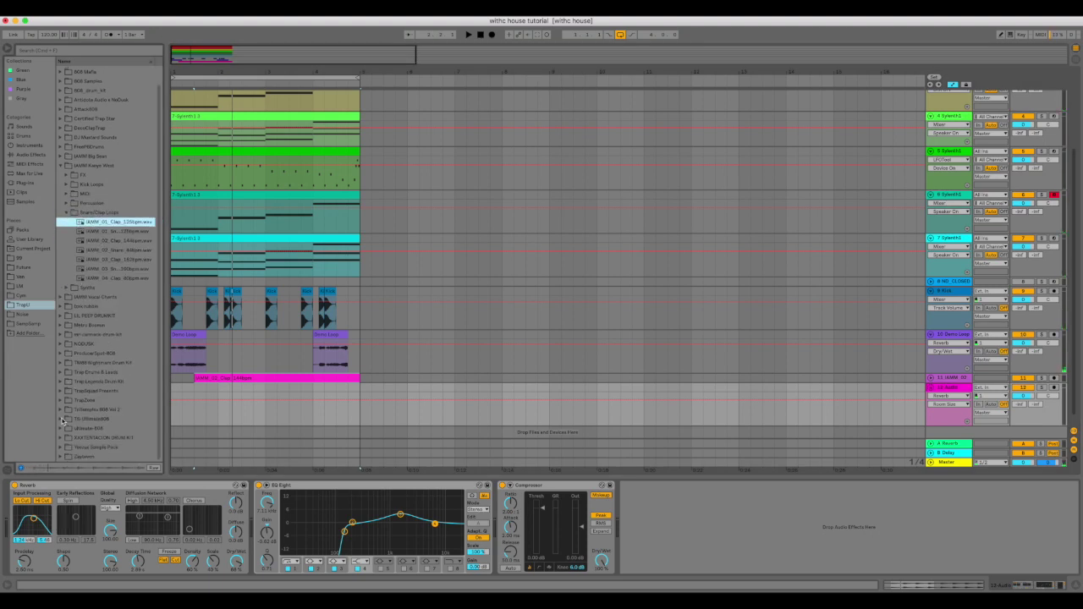
left_click(60, 457)
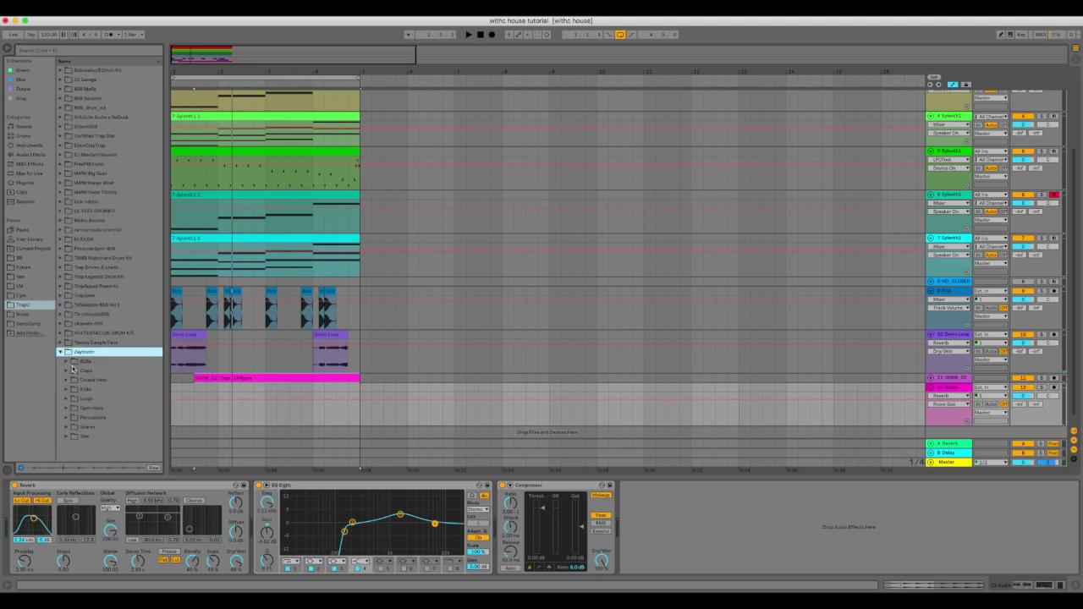
left_click(65, 428)
left_click(86, 437)
scroll(87, 435, "down", 4)
left_click(96, 412)
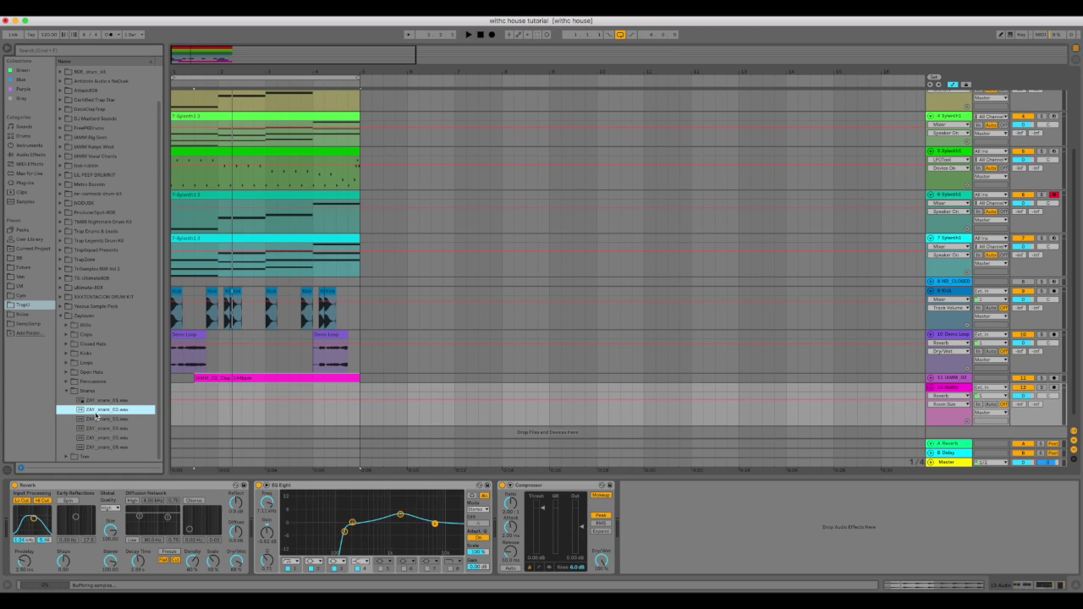
left_click(97, 401)
left_click_drag(159, 401, 191, 411)
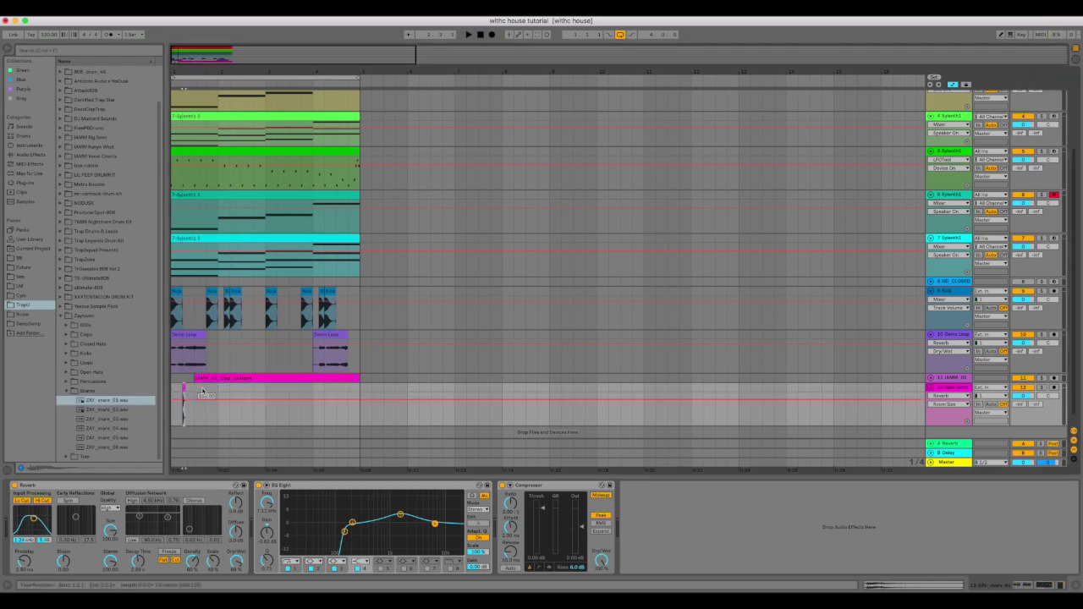
Move the snare clip on track 12 to 1.3, duplicate that bar three times through bar 4, and play the result.
key("space")
key("space")
left_click_drag(212, 73, 222, 186)
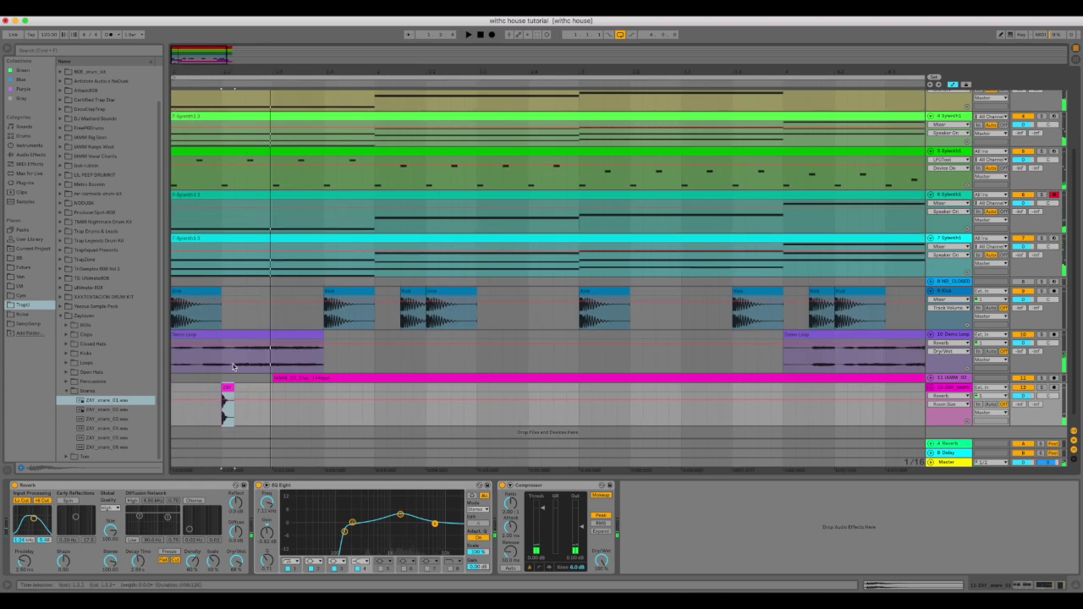
left_click_drag(226, 389, 276, 401)
left_click_drag(370, 418, 175, 389)
key("super+d")
key("super+d")
key("super+d")
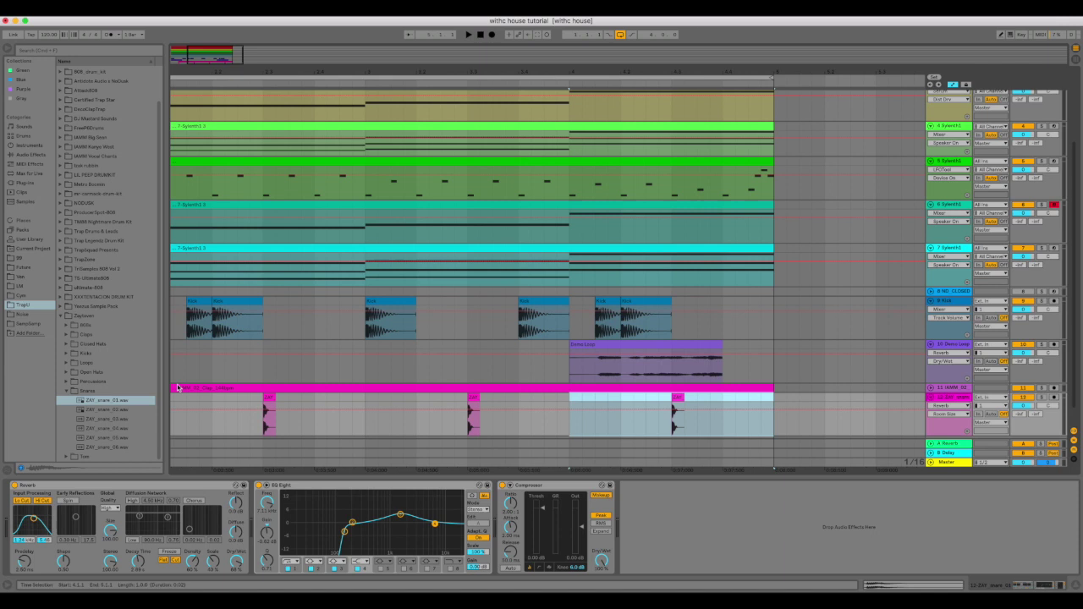
key("space")
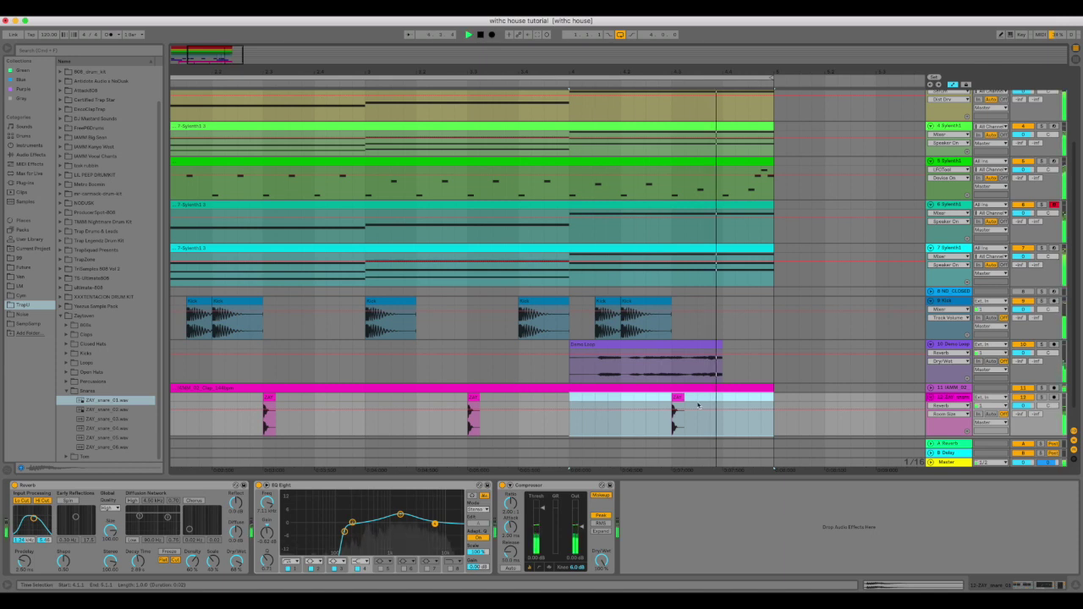
Stop playback and audition the other Zaytoven snare samples.
scroll(653, 391, "down", 1)
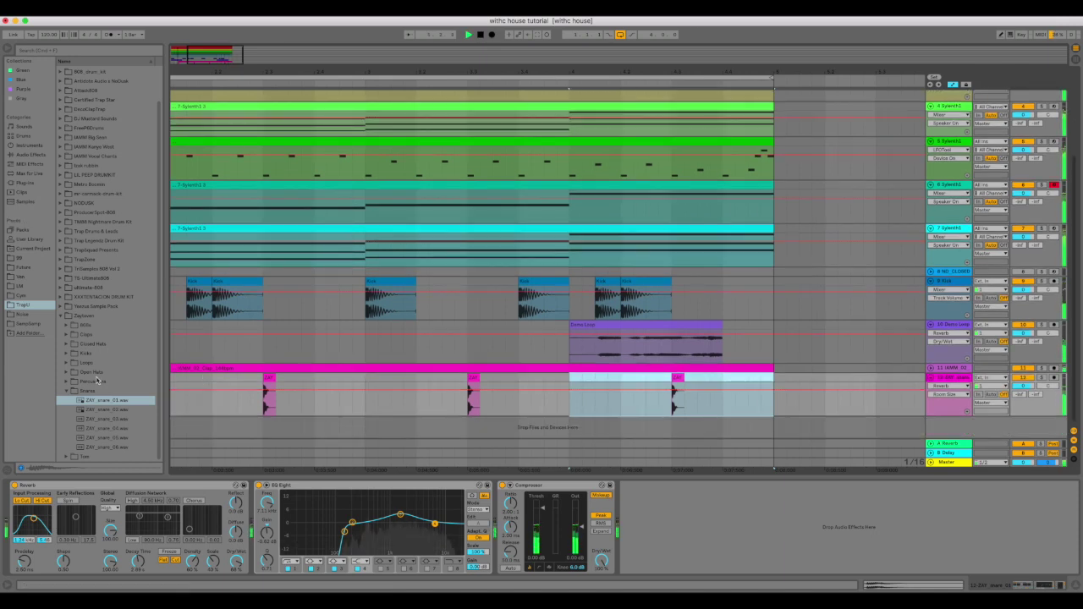
left_click(97, 411)
key("space")
left_click(102, 429)
left_click(104, 448)
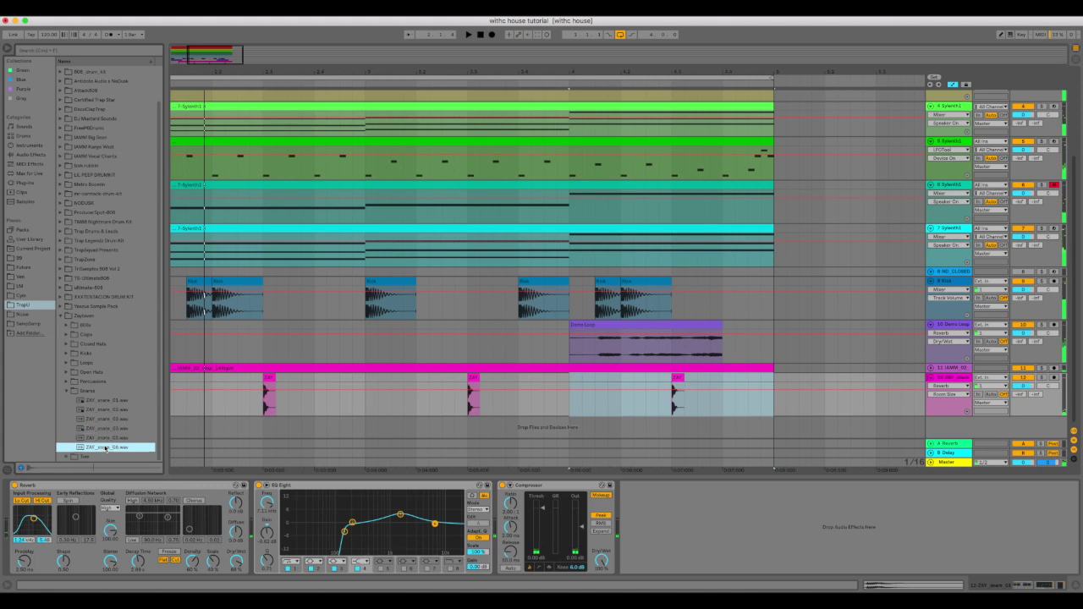
Audition the clap and snare samples in the TS-Ultimate808 folder.
left_click(64, 278)
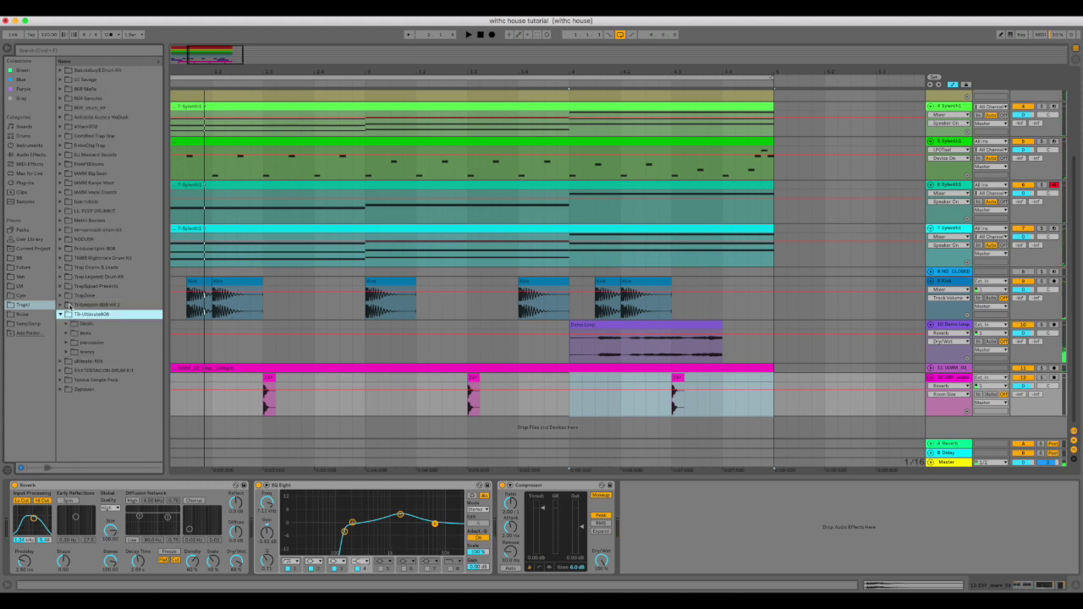
left_click(68, 343)
left_click(67, 343)
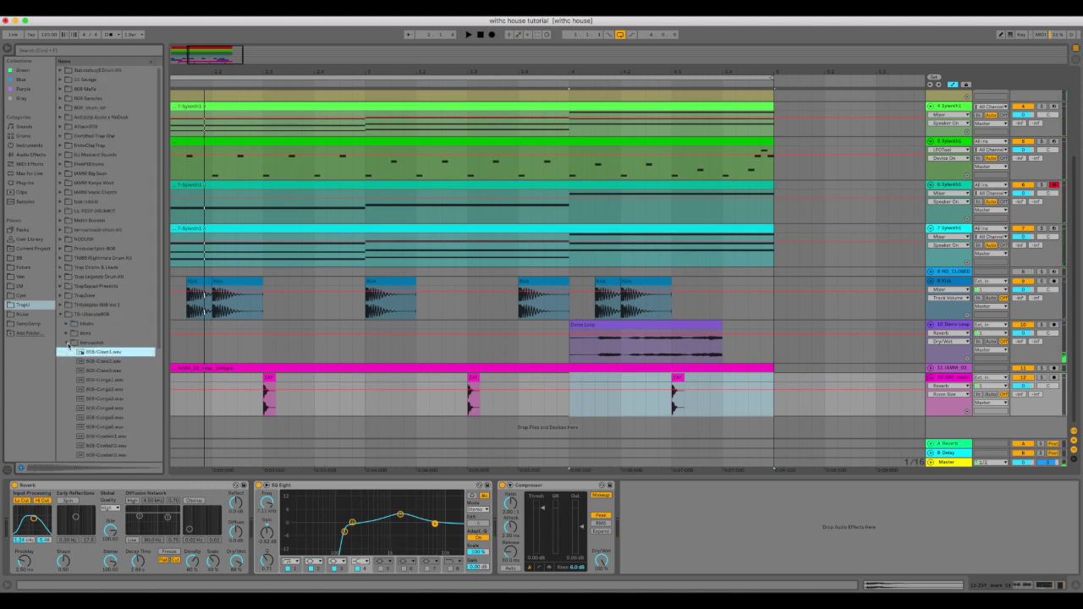
left_click(67, 352)
left_click(98, 399)
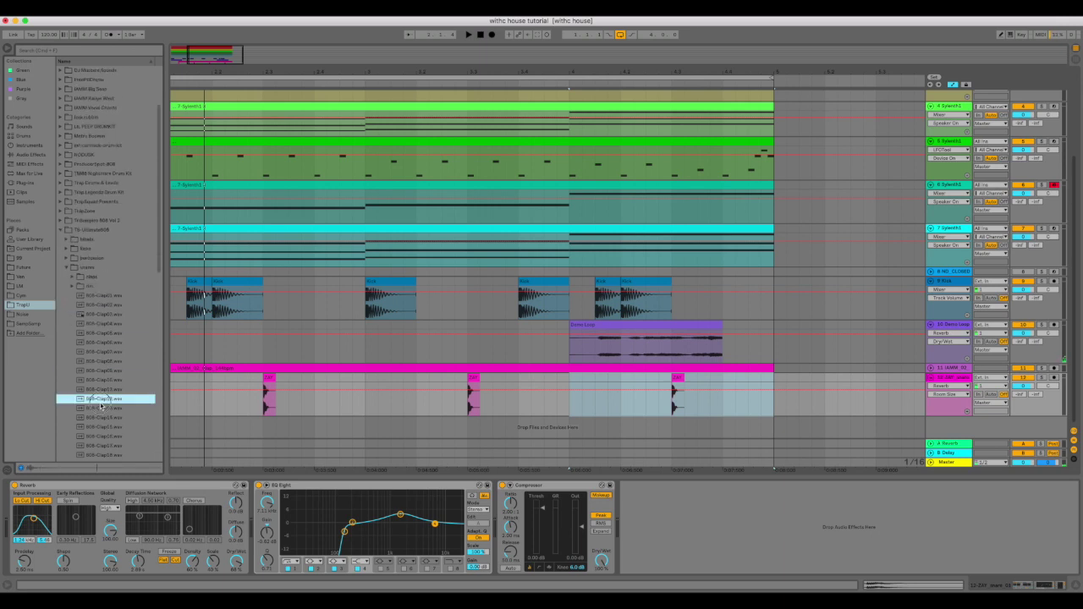
scroll(98, 397, "down", 10)
left_click(99, 390)
left_click(100, 355)
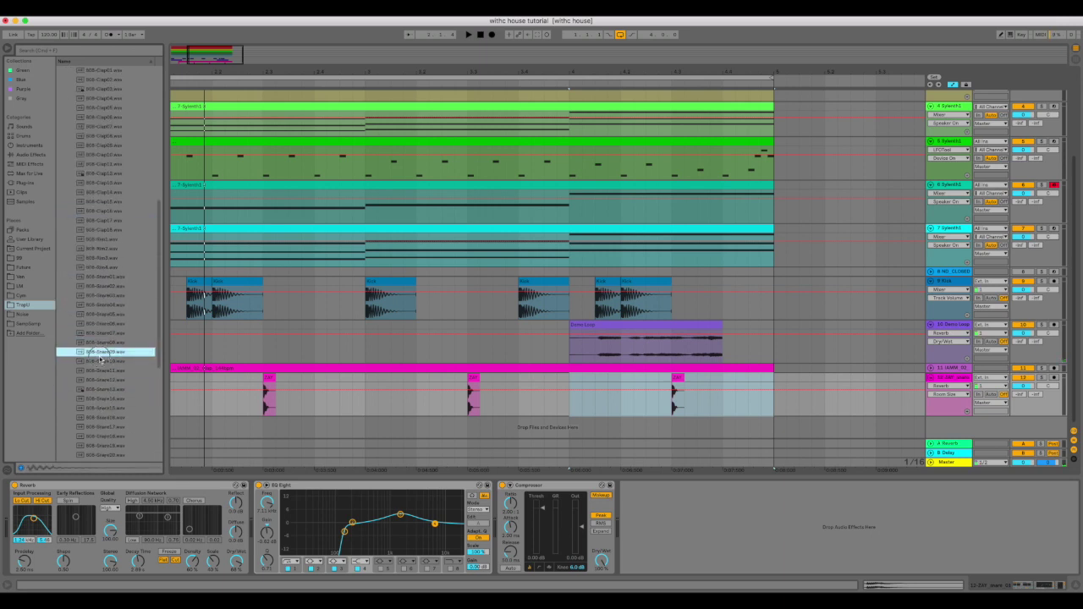
left_click(102, 288)
left_click(105, 278)
left_click(106, 333)
left_click(108, 381)
scroll(107, 389, "down", 3)
scroll(108, 389, "down", 5)
left_click(108, 389)
left_click(108, 356)
left_click(109, 324)
left_click(106, 306)
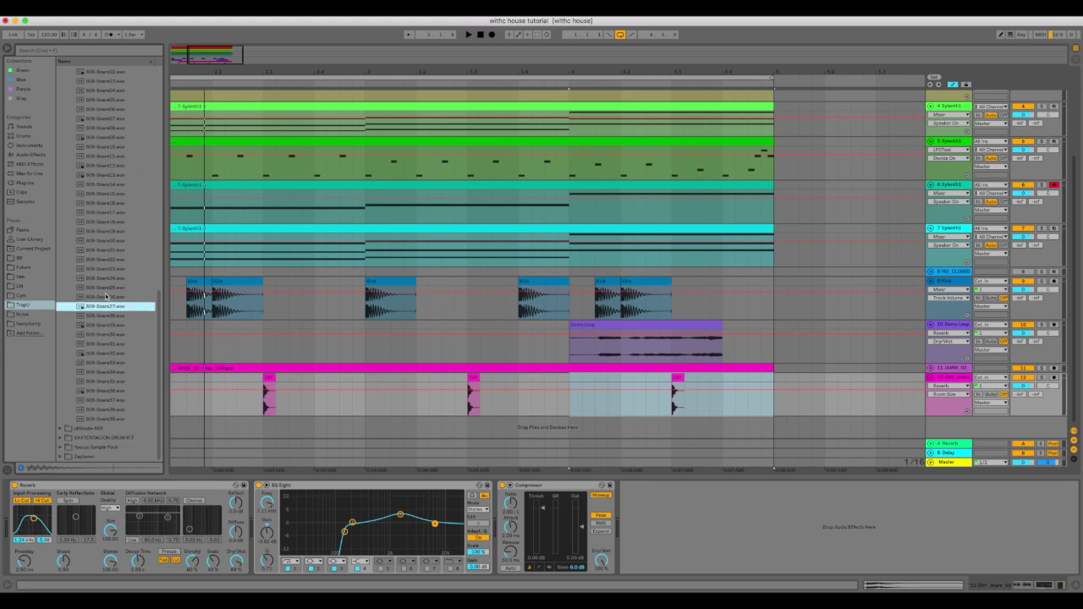
left_click(106, 297)
Look through the kit and sub sampler folders among the Future samples for another snare.
left_click(25, 270)
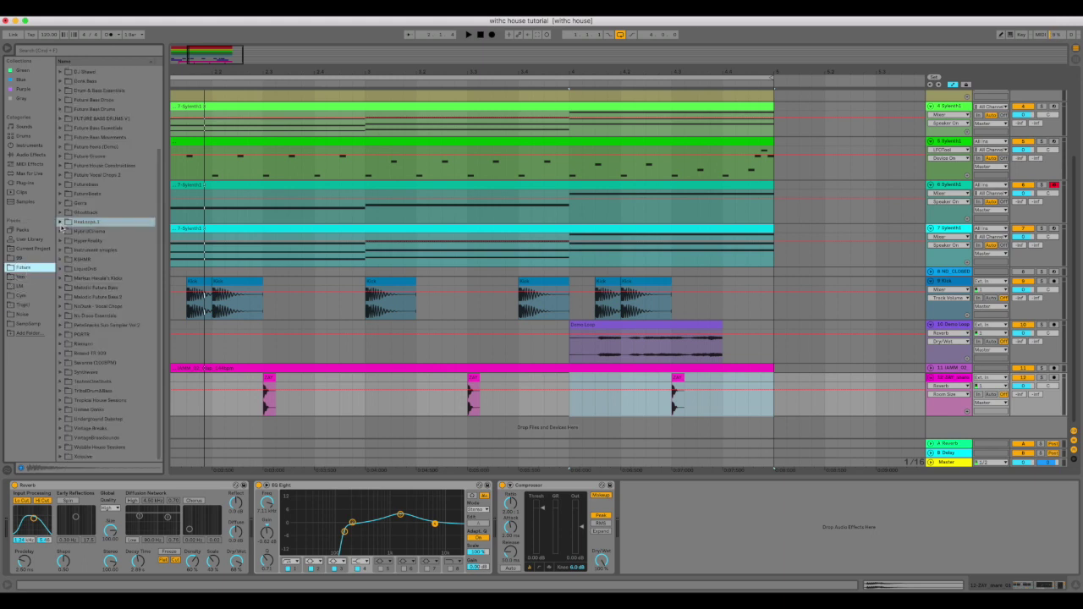
left_click(59, 221)
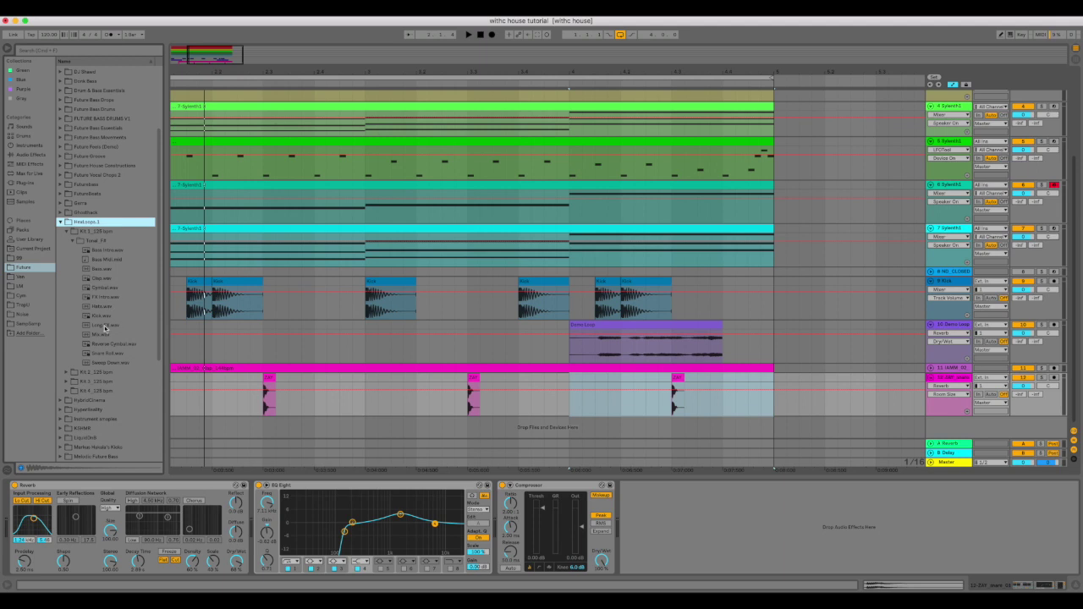
scroll(66, 287, "down", 5)
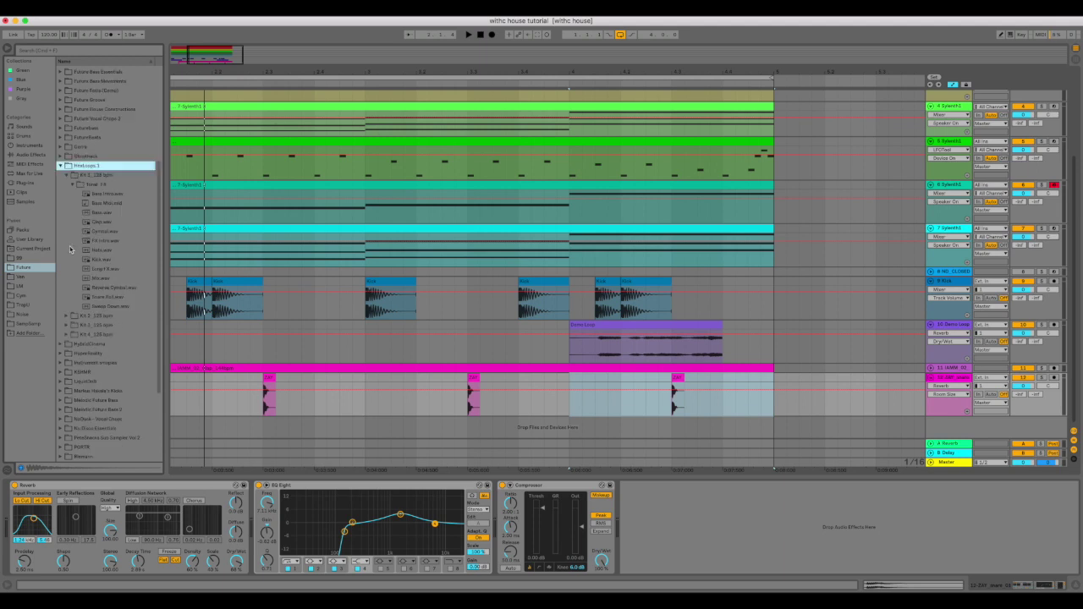
left_click(61, 332)
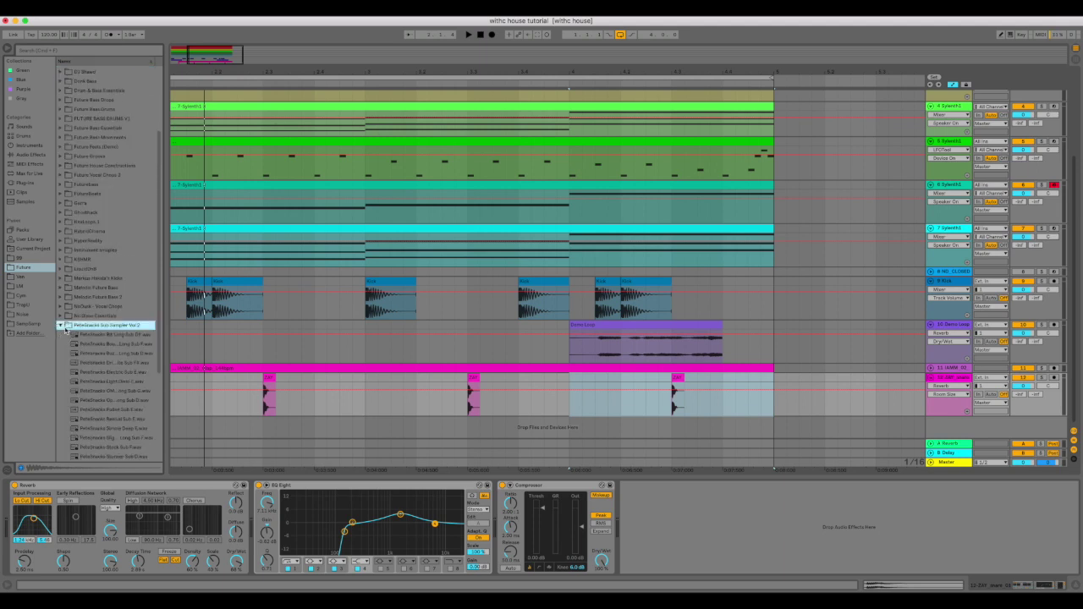
left_click(60, 326)
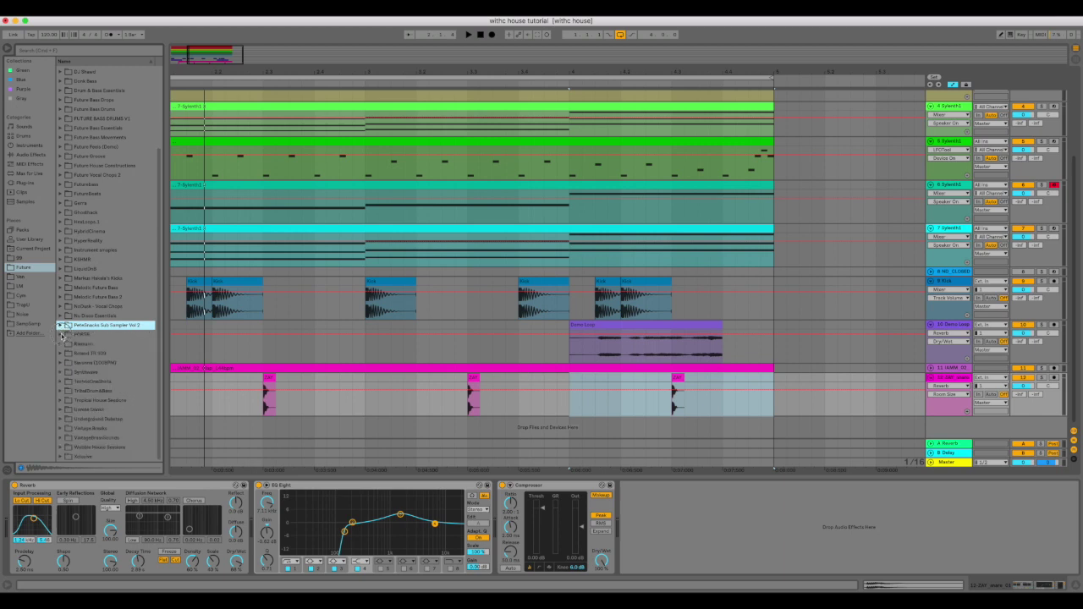
Audition the ND claps and snares in the Future samples and place ND_SNARE_1.wav at 2.3 on a new audio track.
left_click(60, 335)
left_click(66, 354)
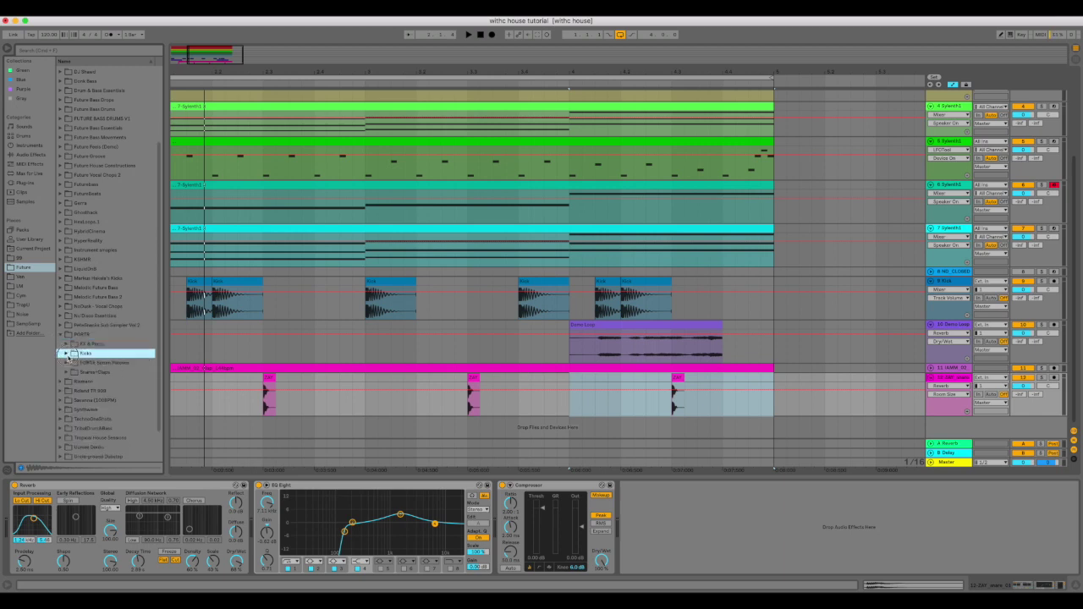
left_click(68, 371)
left_click(104, 390)
scroll(103, 356, "down", 5)
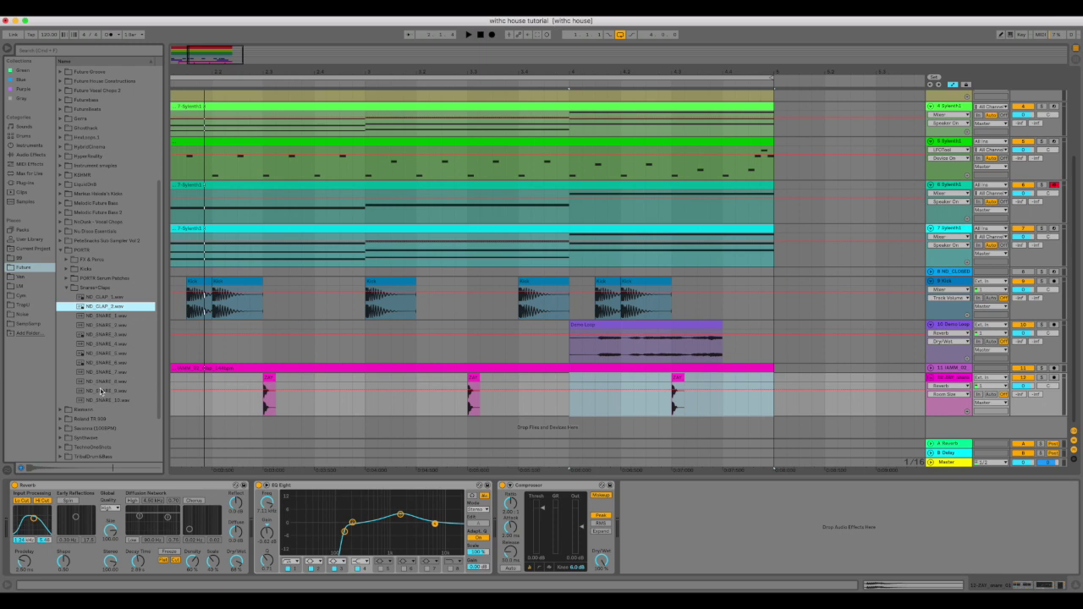
left_click(100, 259)
left_click(98, 250)
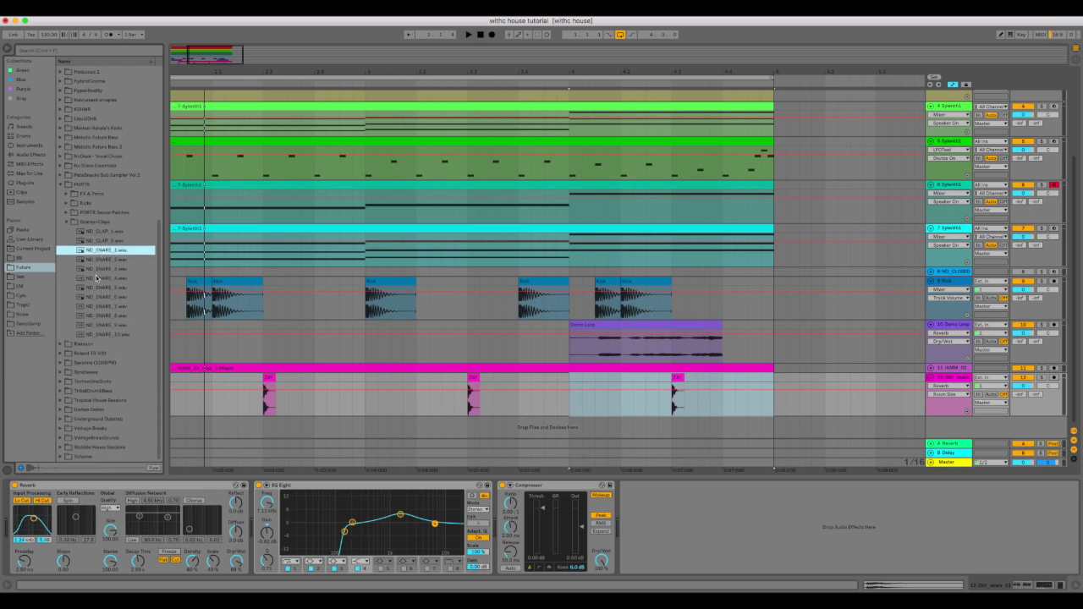
left_click(97, 278)
left_click(98, 288)
left_click(104, 253)
left_click_drag(99, 251, 263, 436)
Shorten the ND_SNARE_1 clip to its opening hit and copy it onto beat 3 of all four bars, checking it in playback.
key("space")
key("space")
mouse_move(447, 380)
left_mouse_down()
mouse_move(438, 392)
mouse_move(466, 379)
left_mouse_up()
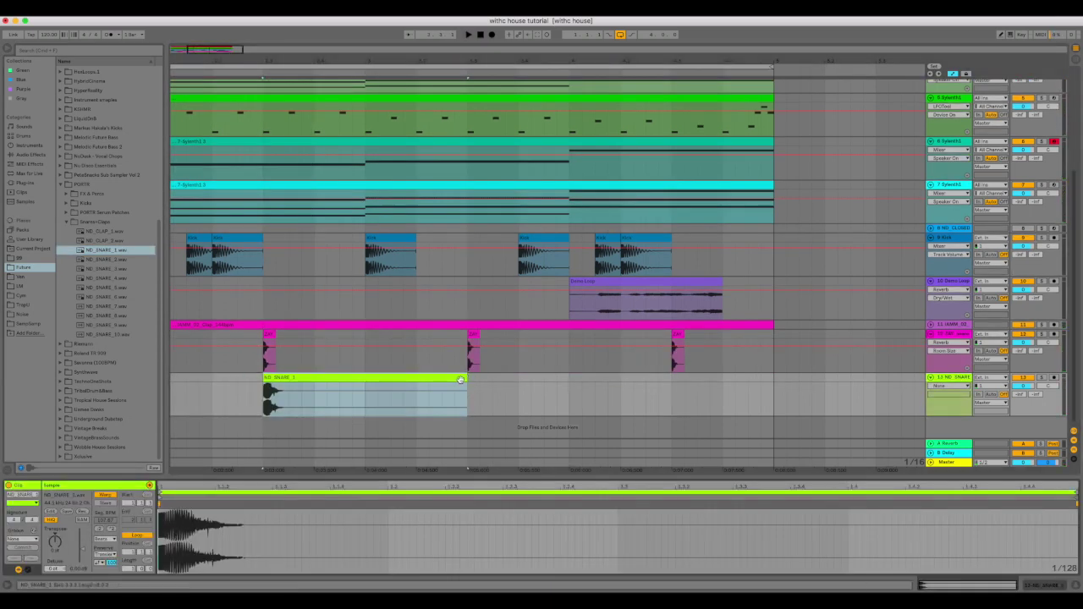
left_click_drag(467, 381, 275, 375)
scroll(469, 389, "left", 5)
scroll(273, 375, "right", 10)
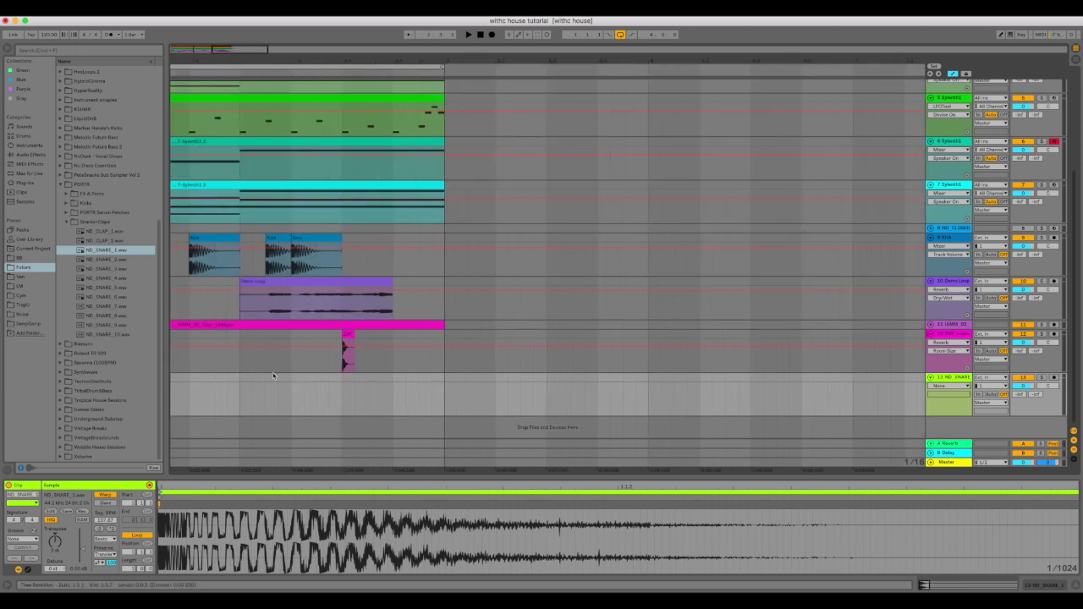
scroll(274, 376, "left", 5)
left_click_drag(414, 378, 617, 388)
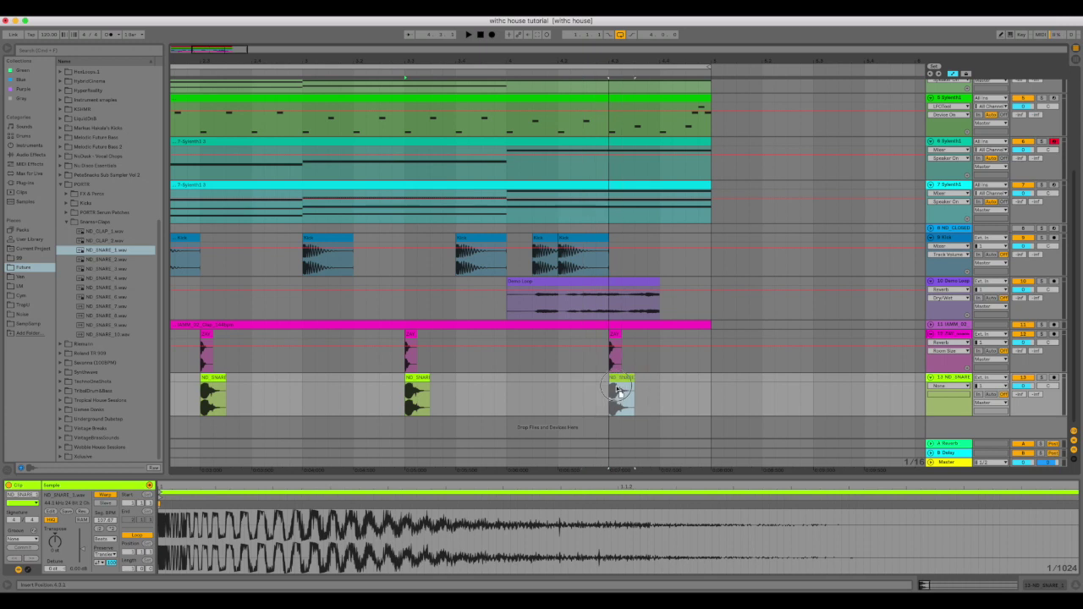
key("space")
key("minus")
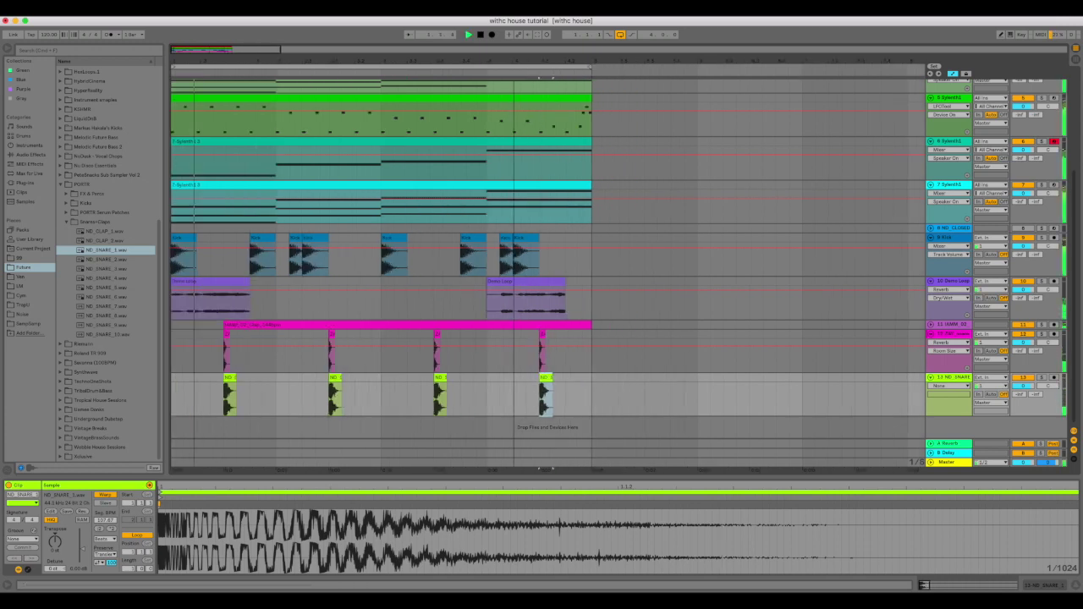
key("minus")
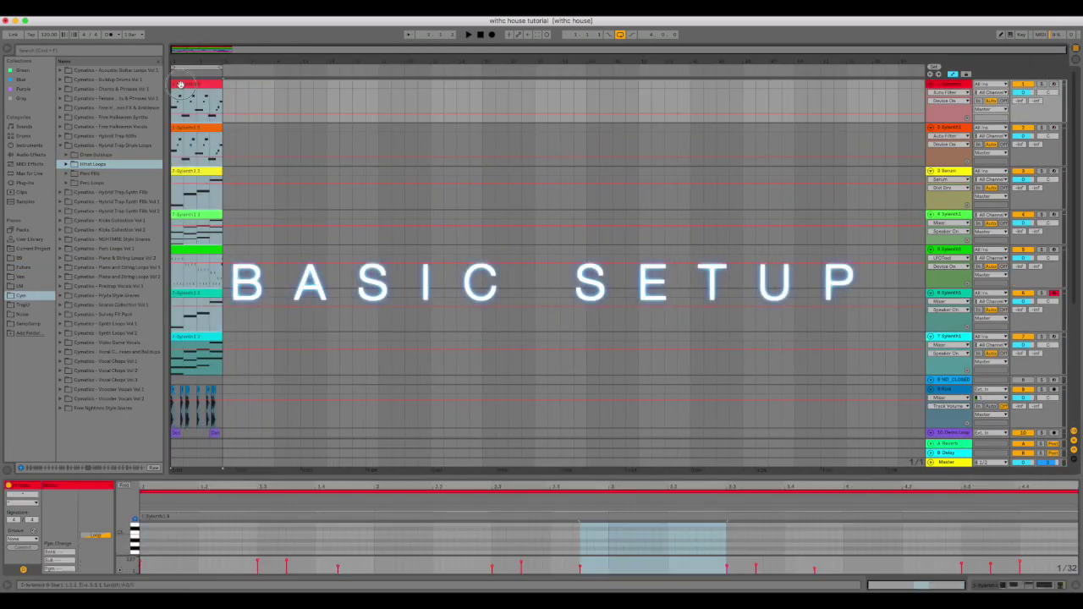
Shift the four-bar synth clips to start at bar 9 and clear the synth clips from the first four bars.
left_click_drag(181, 85, 284, 85)
left_click(309, 250)
left_click(196, 251)
left_click_drag(233, 328, 176, 93)
key("Delete")
Copy track 5's clip back to bar 1 and duplicate the clips on tracks 5 and 7 across the first eight bars.
left_click_drag(291, 250, 187, 252)
key("super+d")
key("super+d")
left_click(197, 336)
key("super+d")
key("super+d")
Shift the drum clips to start at bar 9 and clear them from the first four bars.
scroll(231, 249, "down", 5)
scroll(229, 436, "down", 1)
left_click_drag(224, 360, 175, 203)
left_click_drag(174, 198, 277, 202)
key("Delete")
Copy the Demo Loop clips on track 10 back to bar 1 and duplicate them through bar 8.
scroll(254, 279, "up", 2)
left_click_drag(282, 266, 177, 279)
key("super+d")
key("super+d")
Select the four-bar section starting at bar 9 on all tracks and duplicate it three times through bar 24.
right_click(203, 67)
scroll(225, 313, "down", 2)
left_click_drag(182, 378, 277, 83)
key("super+d")
key("super+d")
key("super+d")
Place Ambient Noise 3 from the White Noise SFX samples at bar 1 on a new track and duplicate it five times.
scroll(338, 279, "down", 10)
left_click(23, 315)
left_click(61, 98)
left_click(67, 108)
left_click(107, 137)
left_click_drag(107, 136, 175, 423)
key("super+d")
key("super+d")
key("super+d")
key("super+d")
key("super+d")
Place a Drop Noise sample at bar 5 and Medium Sweep 1.wav at bar 1, each on its own new audio track.
left_click(105, 155)
left_click_drag(105, 154, 225, 423)
scroll(108, 221, "down", 7)
left_click(110, 221)
left_click(111, 175)
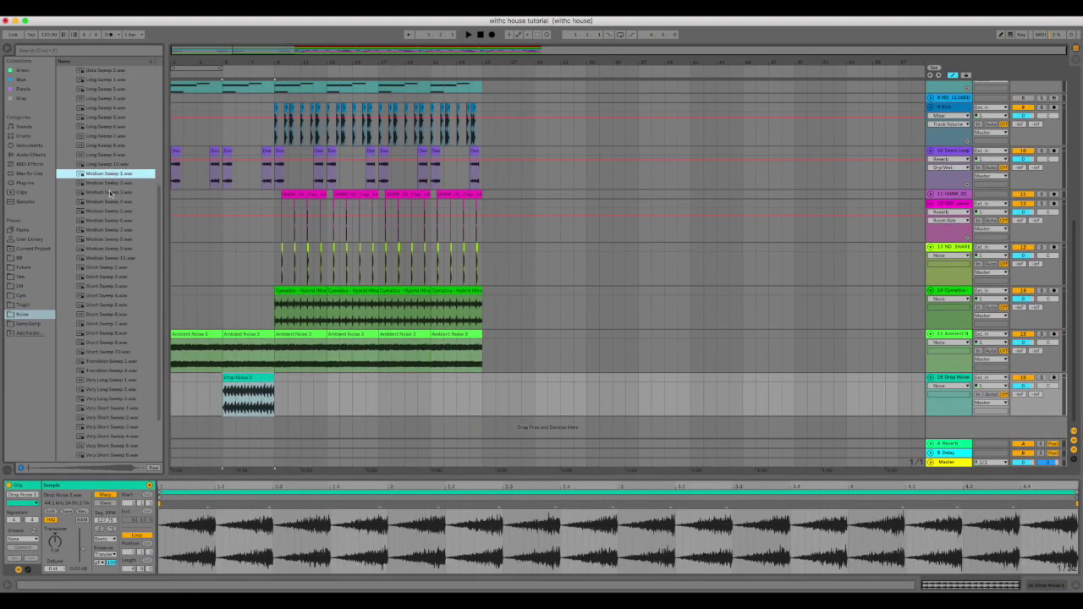
left_click_drag(111, 176, 181, 423)
Adjust the track volumes of the Demo Loop and ambient noise tracks, and collapse the White Noise SFX folder.
left_click(248, 351)
left_click(232, 200)
scroll(231, 201, "up", 10)
scroll(108, 173, "up", 7)
left_click(61, 98)
scroll(878, 318, "down", 4)
Play the arrangement into the drop and remove bar 8 from the second chord clip on track 7.
key("space")
scroll(278, 250, "down", 6)
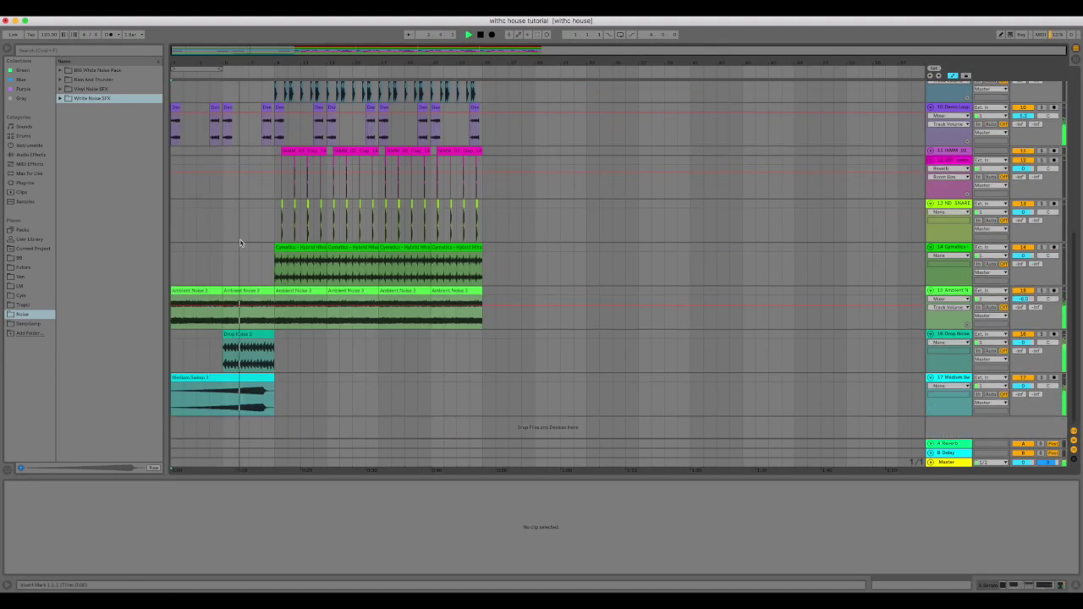
scroll(278, 250, "up", 6)
left_click(246, 288)
scroll(276, 262, "down", 5)
key("space")
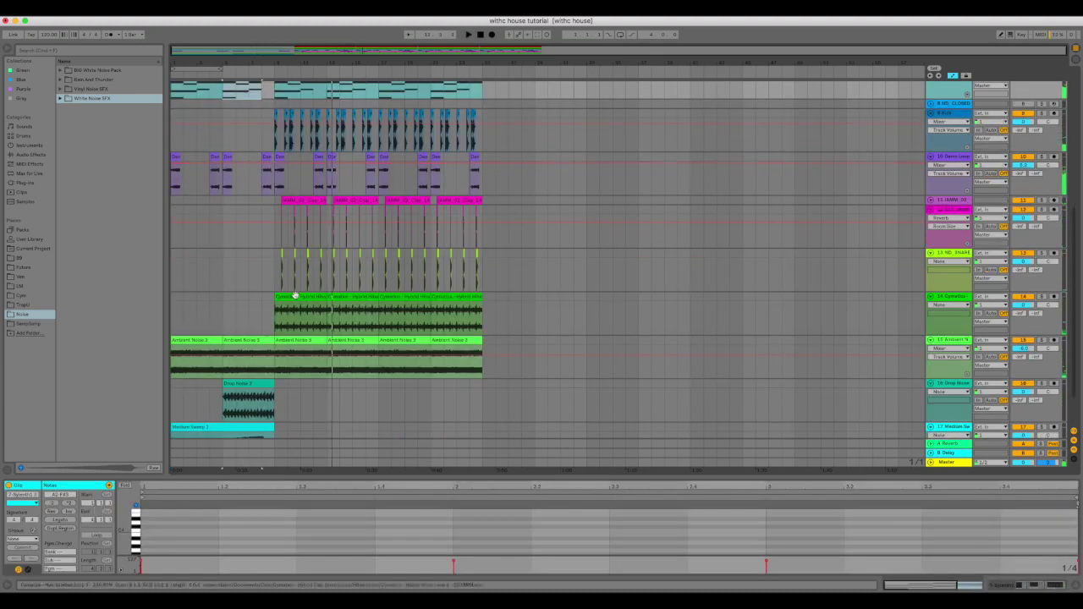
left_click(285, 297)
Stop playback, hide the detail view and the browser to enlarge the arrangement, and briefly play it again.
scroll(285, 245, "up", 6)
left_click(481, 35)
key("super+alt+l")
key("super+alt+b")
key("space")
key("space")
Move the drop section from bar 9 to bar 17 and duplicate track 5's clip through bars 9 to 16.
left_click_drag(121, 101, 327, 533)
left_click_drag(144, 251, 247, 251)
left_click(93, 251)
key("super+d")
key("super+d")
Duplicate the chord clips on track 7 to extend the intro up to bar 16.
left_click(42, 339)
key("super+d")
key("super+d")
key("super+d")
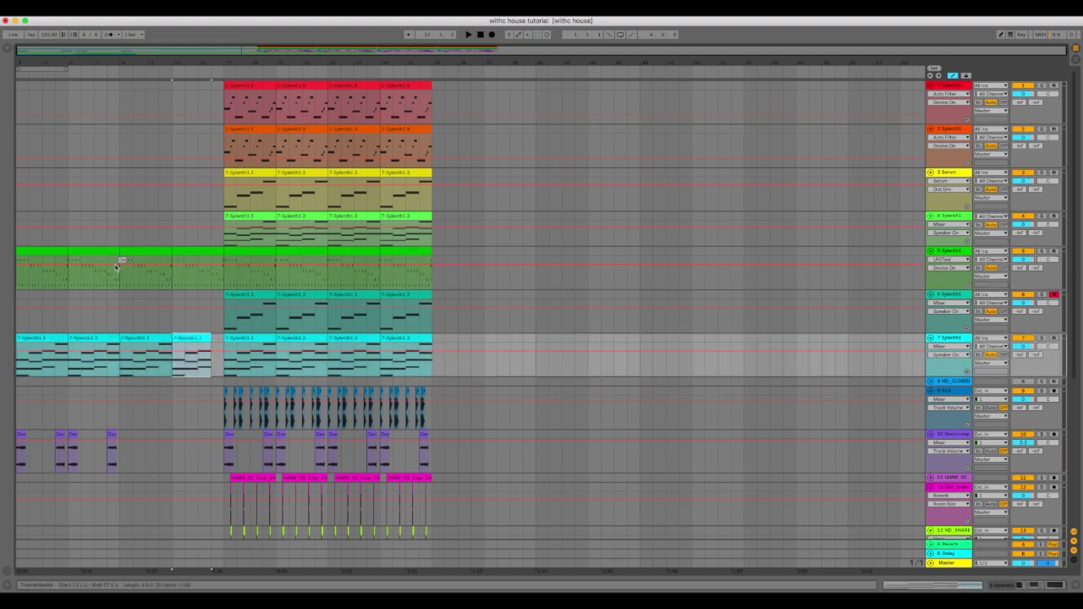
Add the Auto Filter audio effect to track 5 after LFOTool and lower its low-pass cutoff frequency.
double_click(113, 251)
left_click(43, 234)
left_click(145, 234)
left_click(139, 155)
double_click(950, 181)
left_click(7, 50)
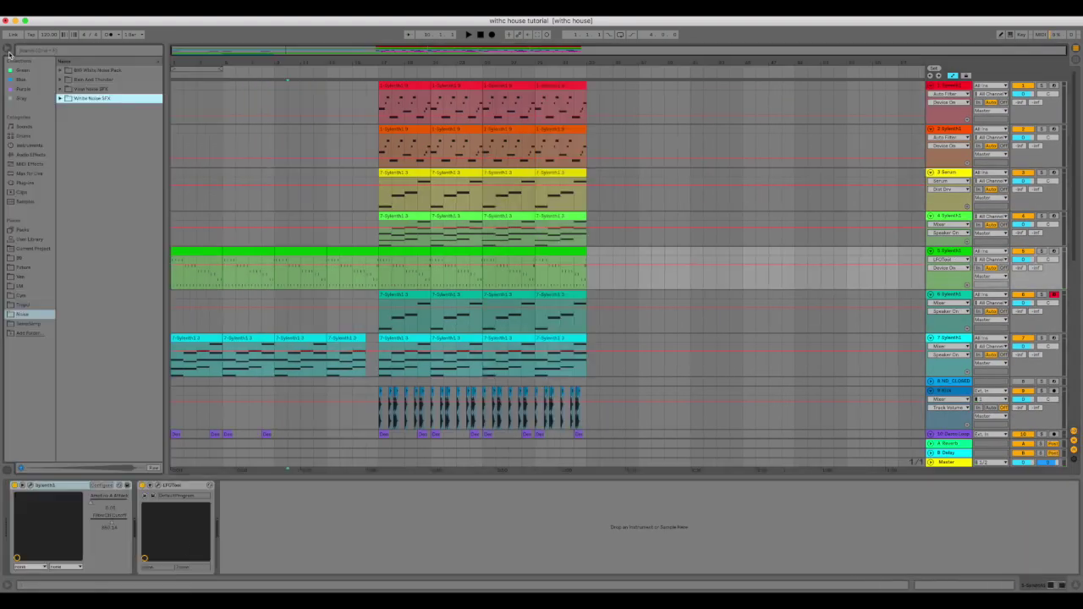
left_click(33, 144)
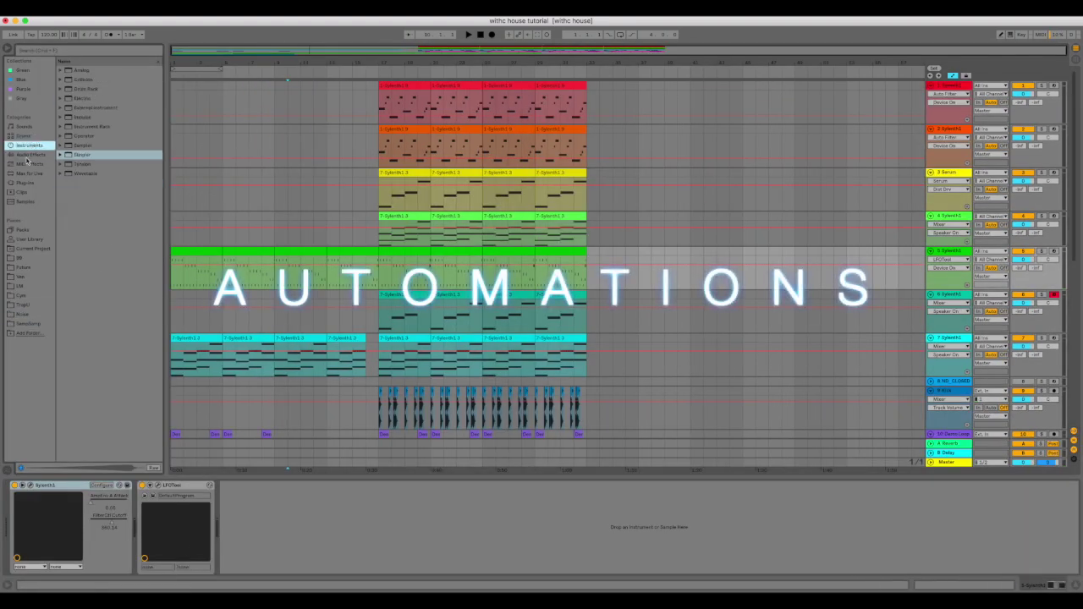
left_click(32, 154)
double_click(85, 88)
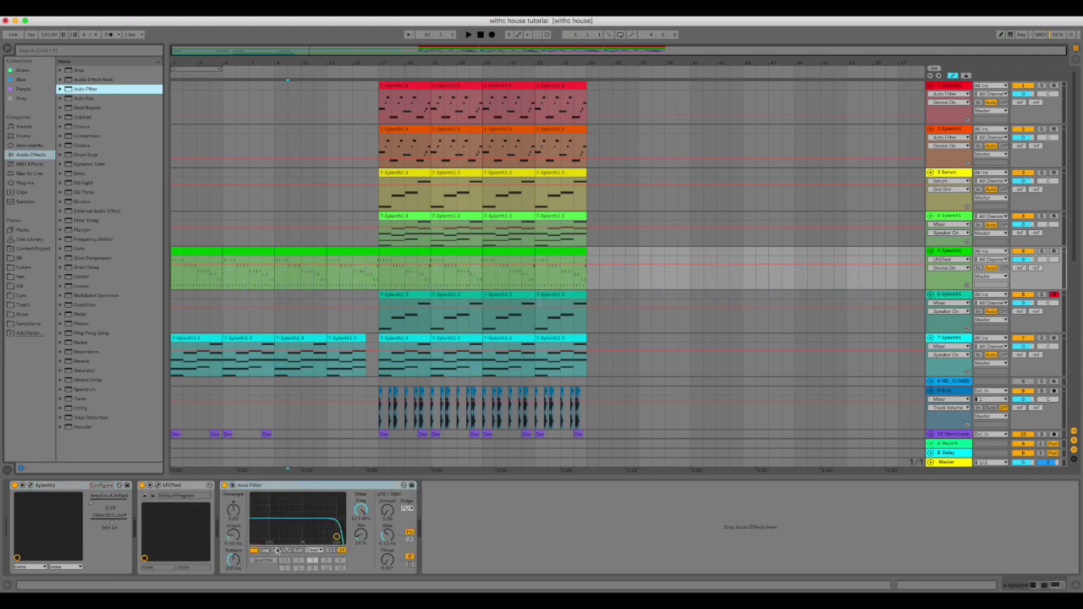
left_click(336, 537)
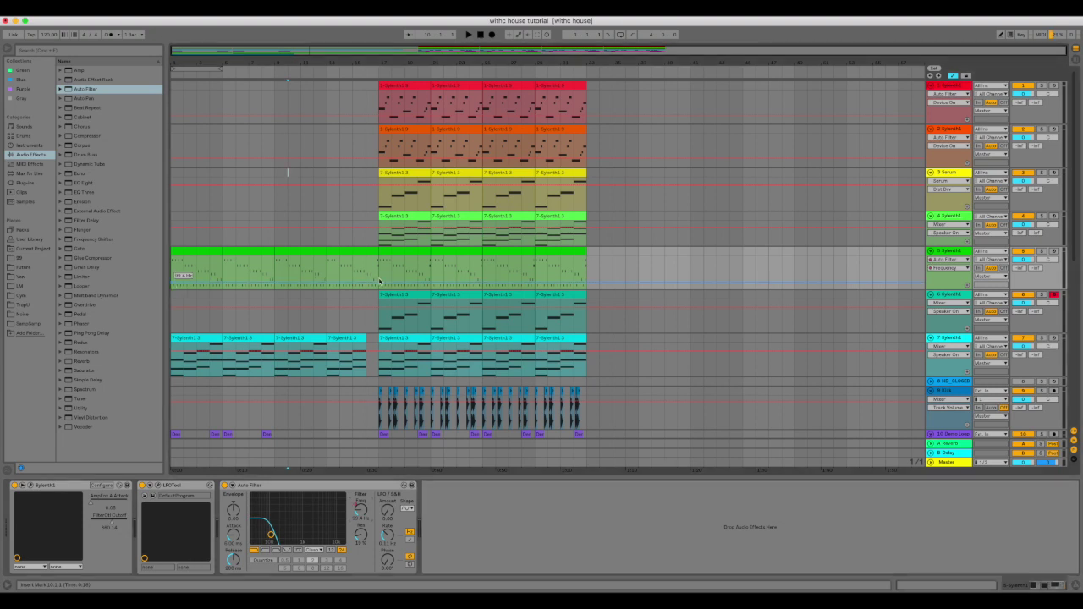
Draw filter frequency automation on track 5 that rises slowly from bar 1 and steepens from bar 13 to bar 17.
left_click_drag(378, 285, 378, 257)
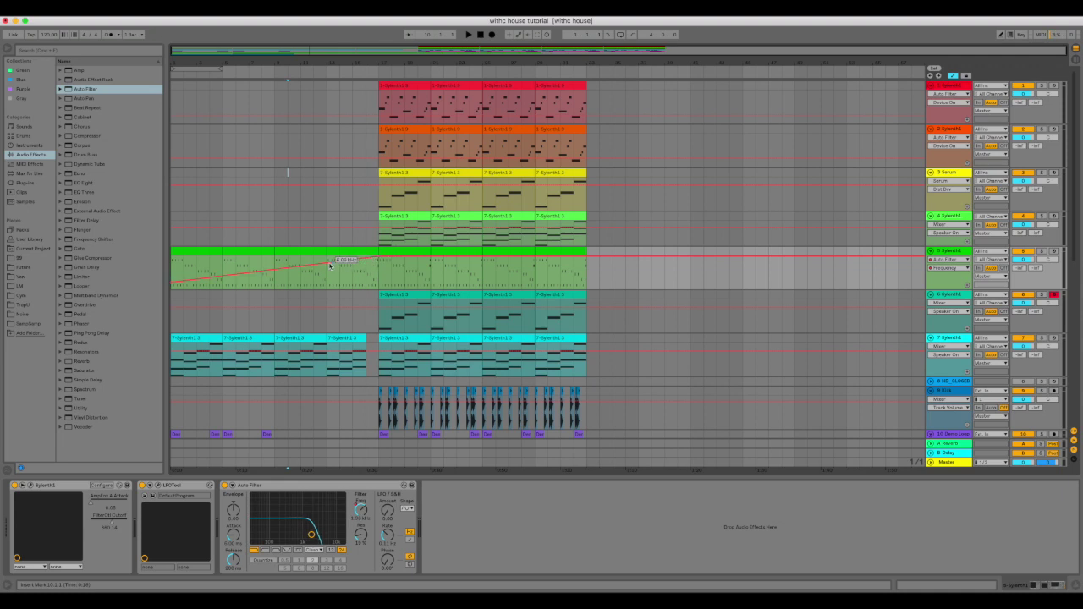
left_click_drag(332, 263, 332, 265)
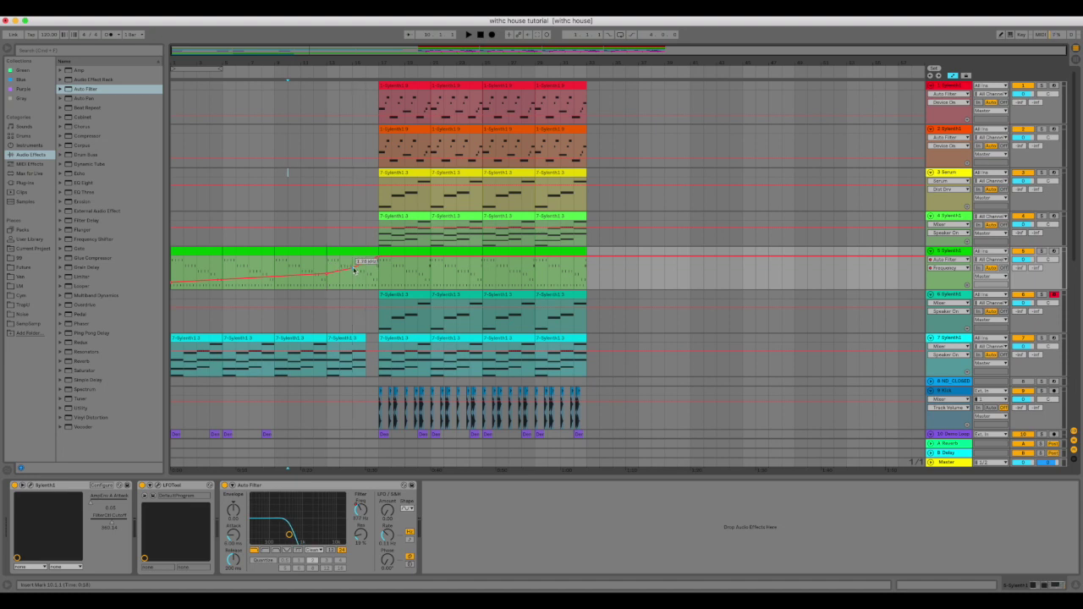
scroll(243, 339, "down", 3)
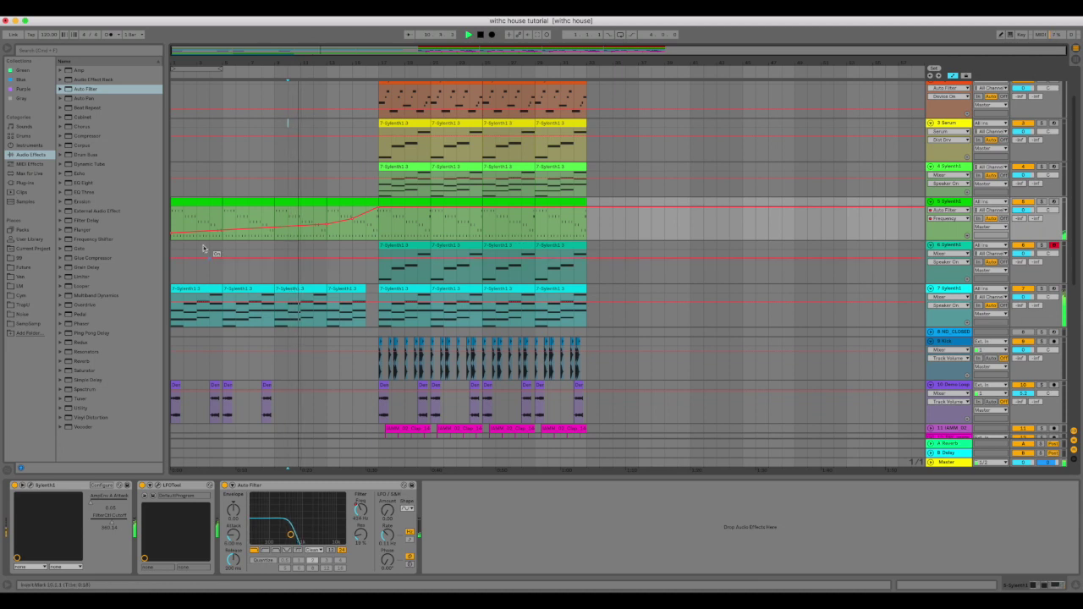
Raise the bar 1 and bar 13 points of track 5's filter frequency automation during playback.
left_click(173, 233)
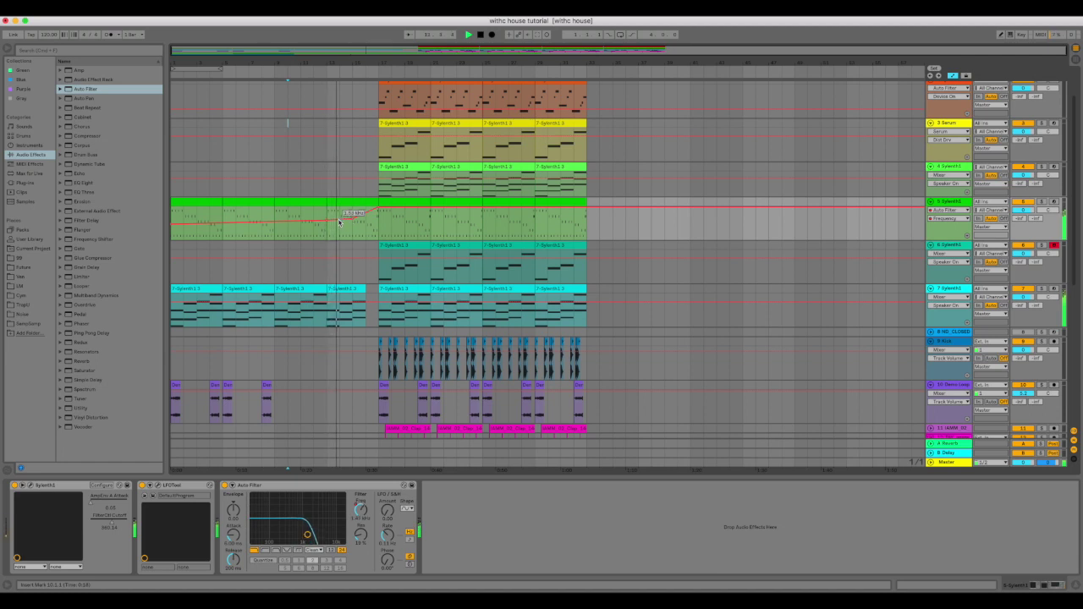
left_click_drag(327, 221, 328, 215)
left_click_drag(172, 224, 172, 214)
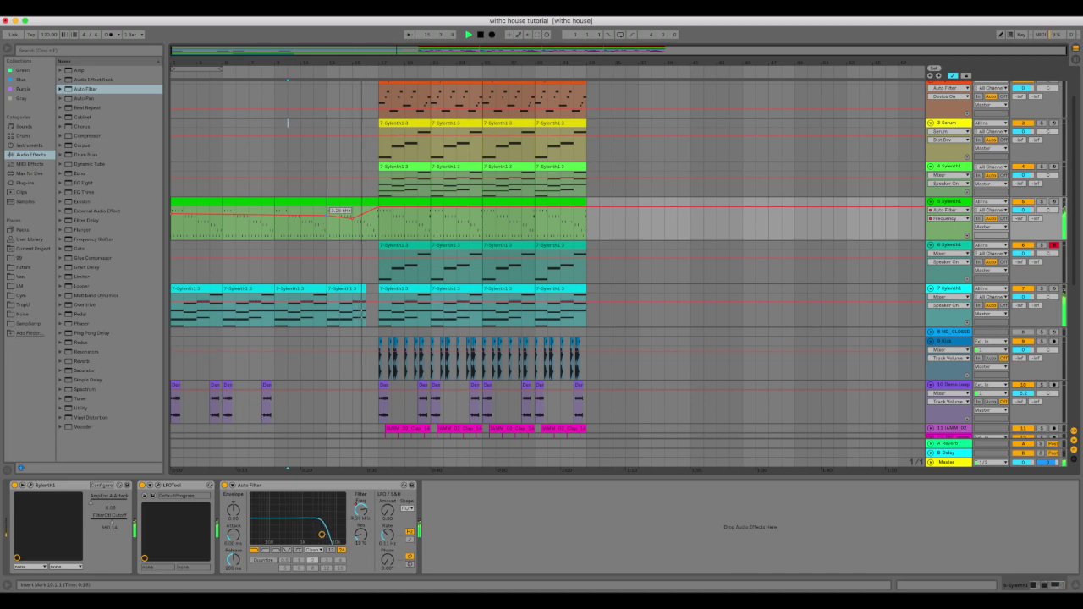
scroll(372, 219, "up", 1)
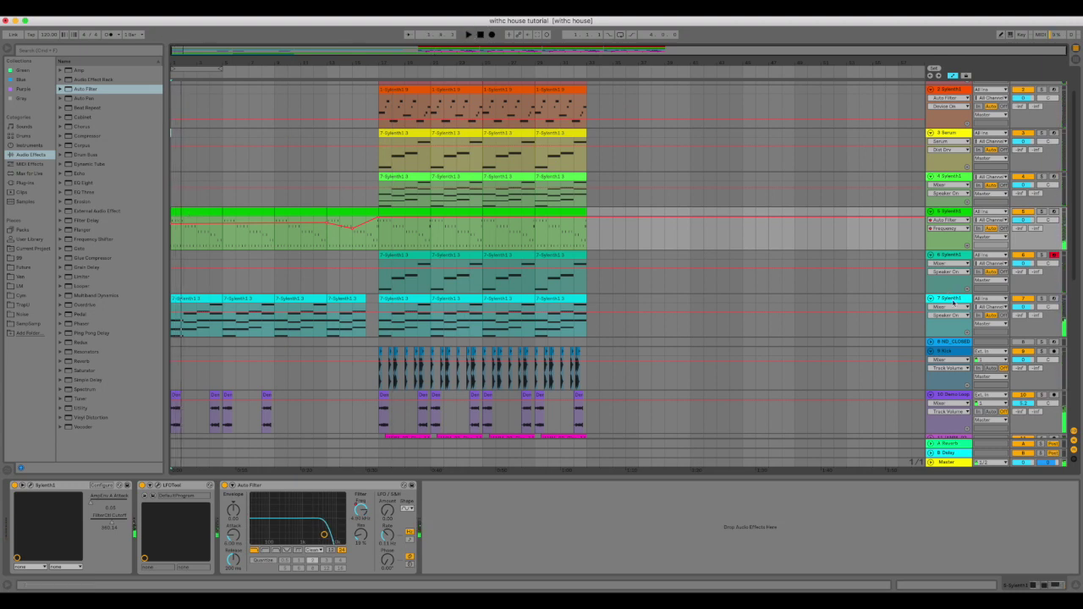
Automate track 7's Auto Filter frequency to fall across the intro, with a short peak around bar 15.
left_click(954, 302)
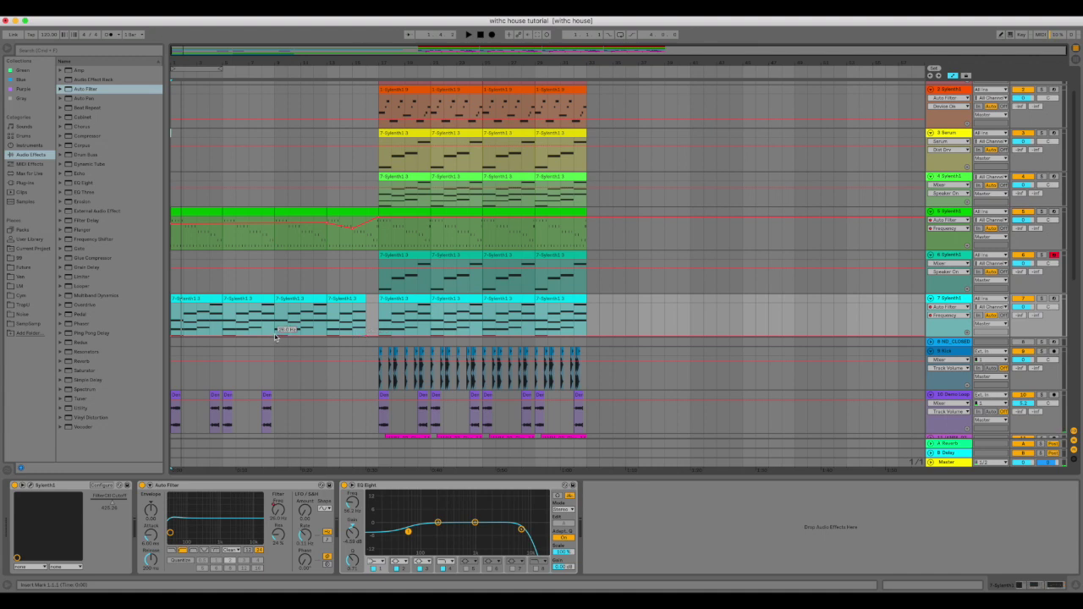
left_click_drag(170, 338, 174, 318)
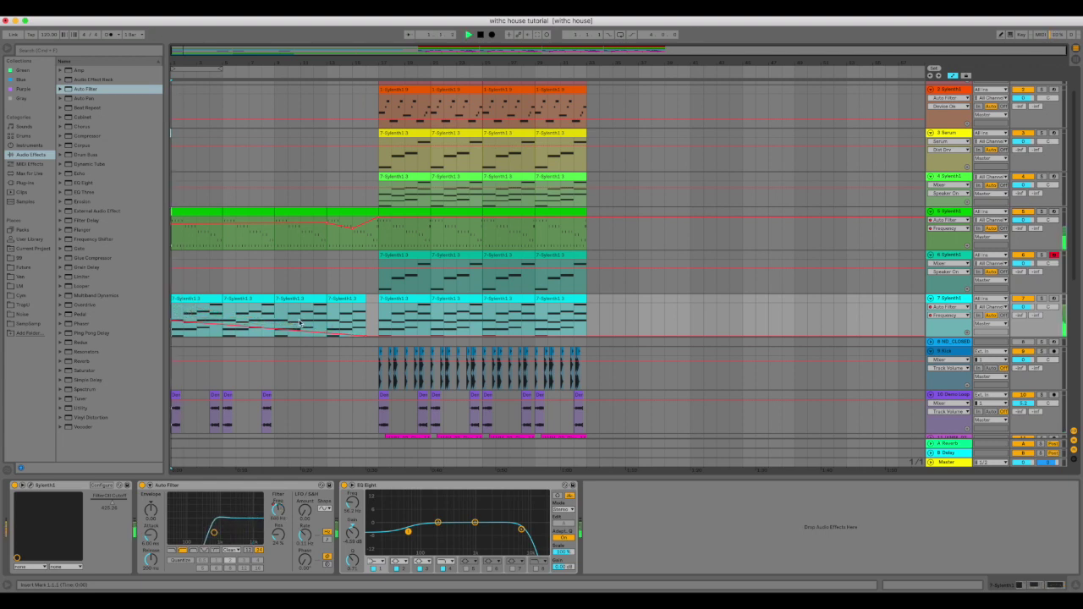
key("space")
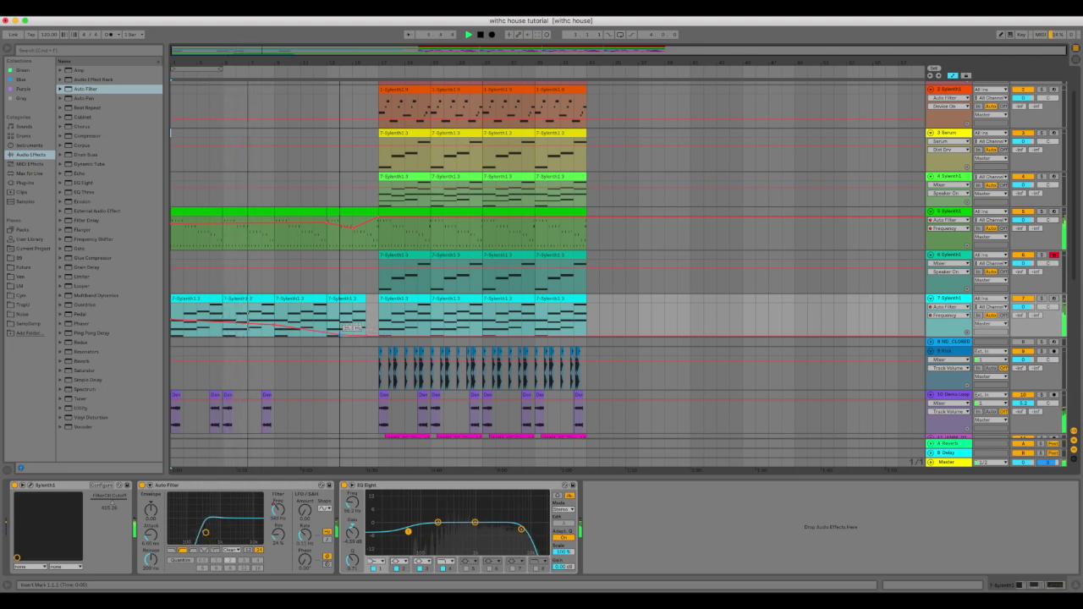
left_click_drag(352, 339, 354, 319)
Duplicate the Demo Loop clips on track 10 from bars 1 to 8 into bars 9 to 16.
scroll(282, 342, "down", 3)
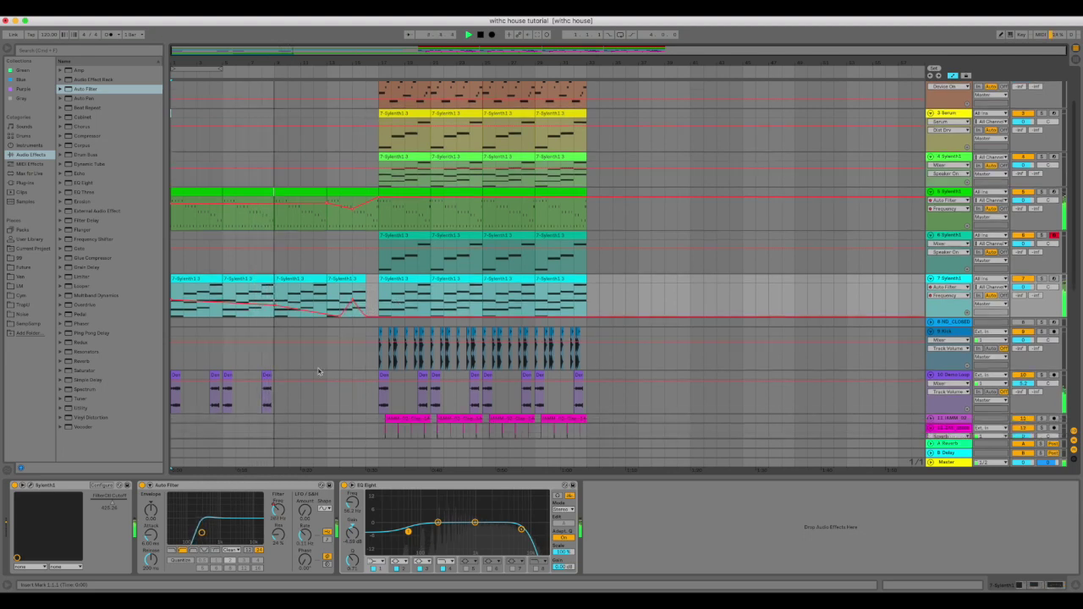
left_click_drag(276, 354, 174, 332)
key("super+d")
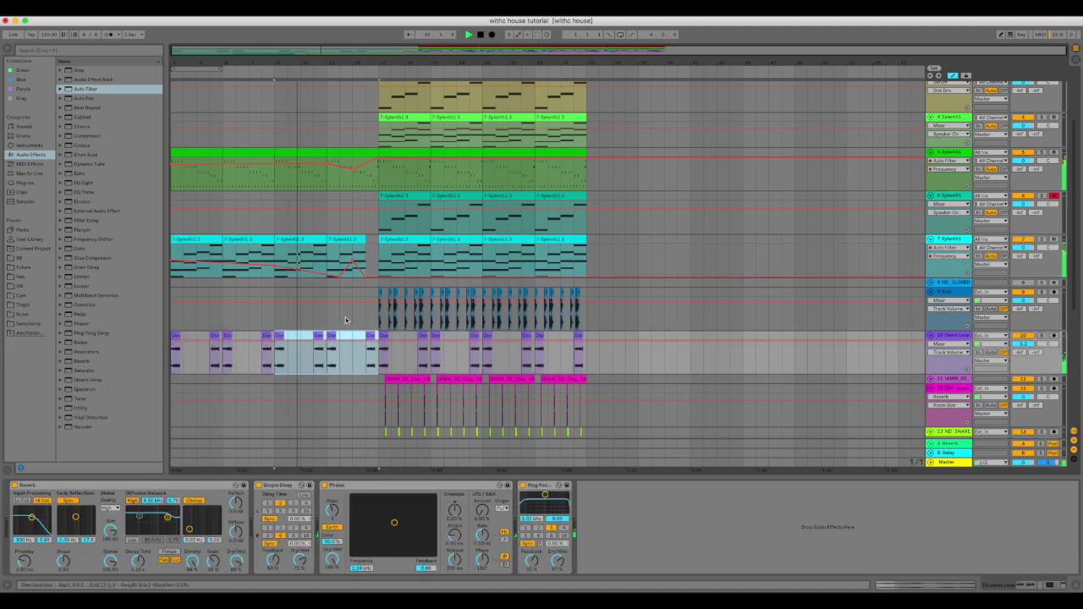
Open the hi-hat loop clip at bar 13 on track 14 and show its envelope settings.
scroll(356, 319, "down", 4)
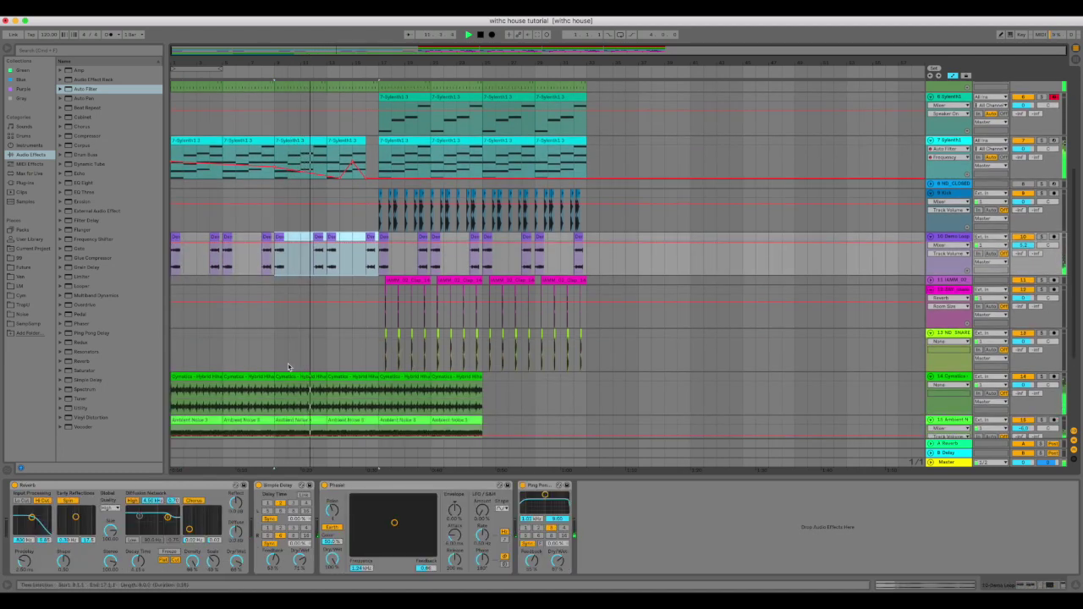
scroll(313, 343, "down", 6)
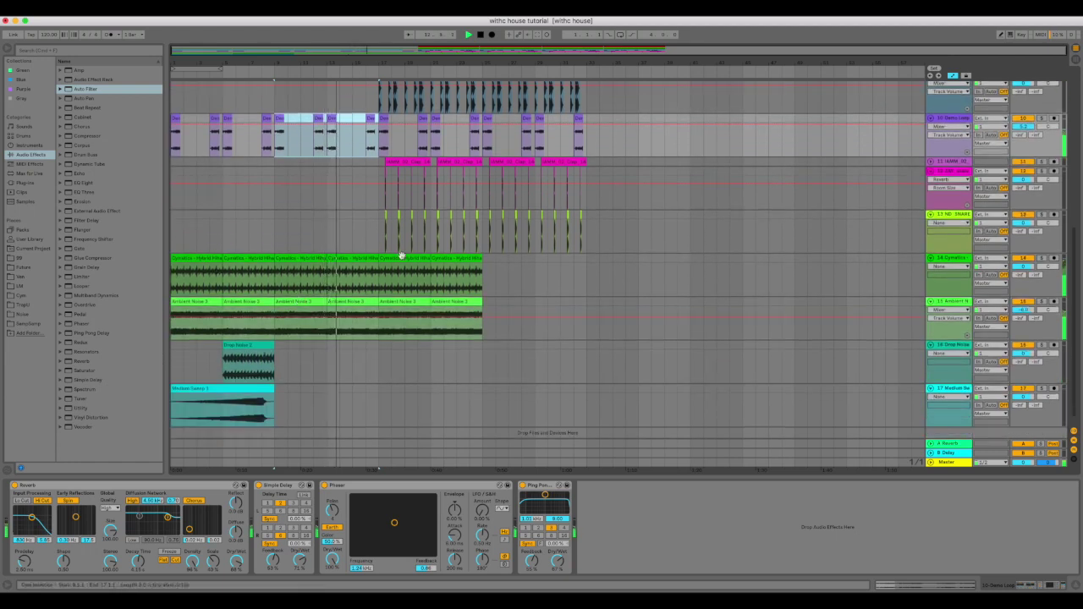
scroll(361, 259, "up", 1)
left_click(362, 279)
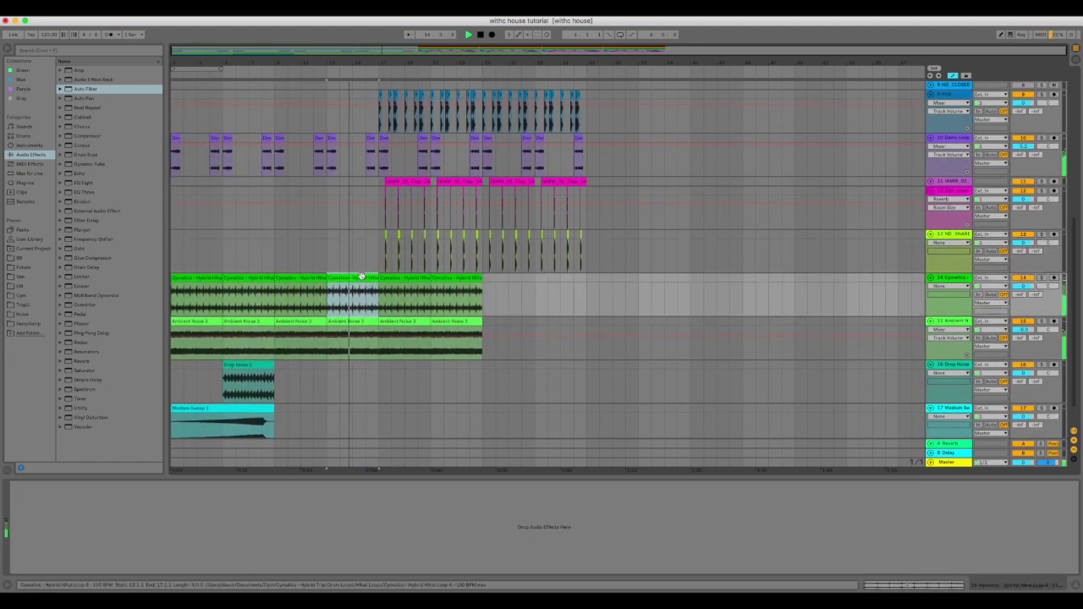
double_click(362, 279)
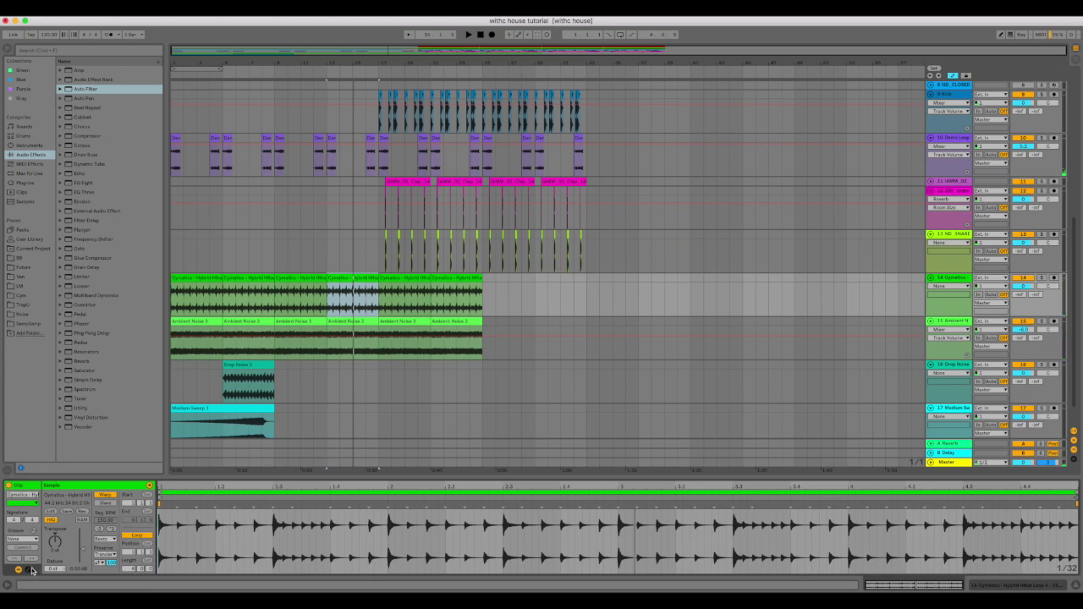
left_click(30, 569)
Draw a Transposition Modulation envelope that rises steadily to the end of the hi-hat loop clip, and play it back.
left_click(173, 502)
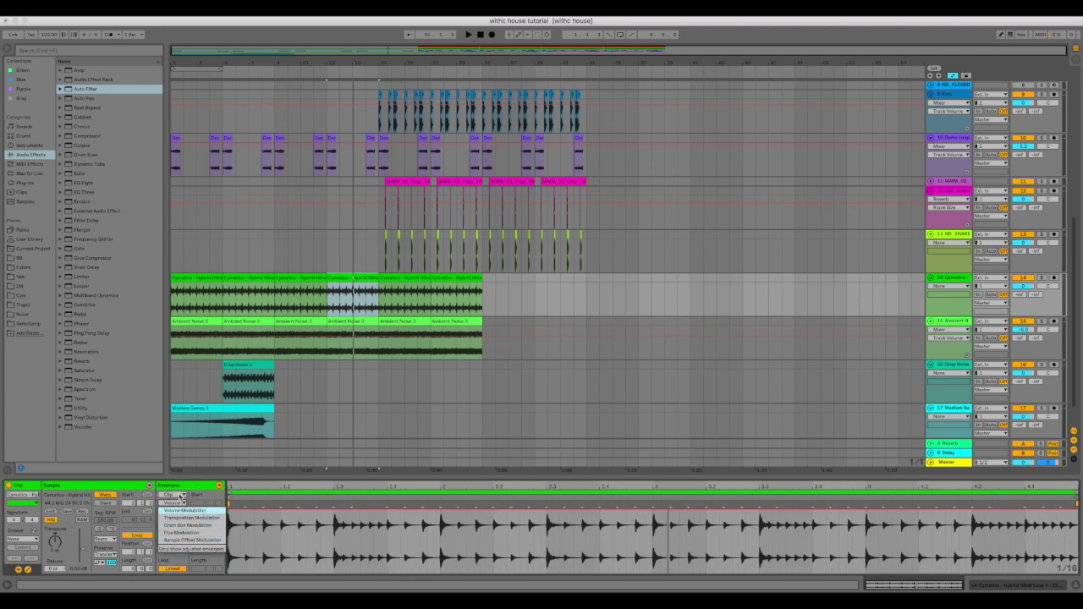
left_click(180, 495)
left_click(168, 504)
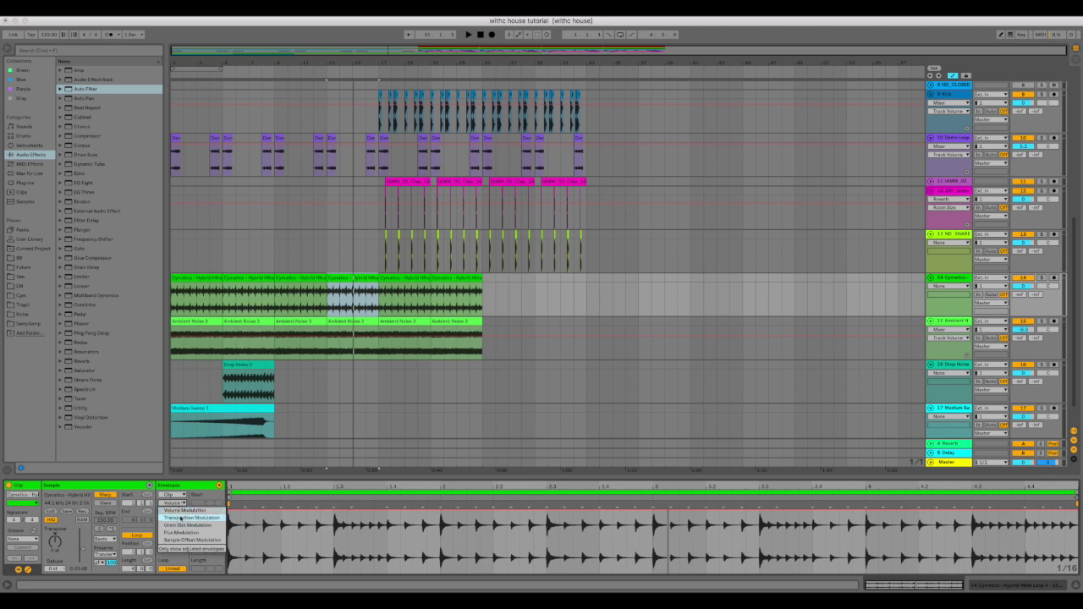
left_click(180, 518)
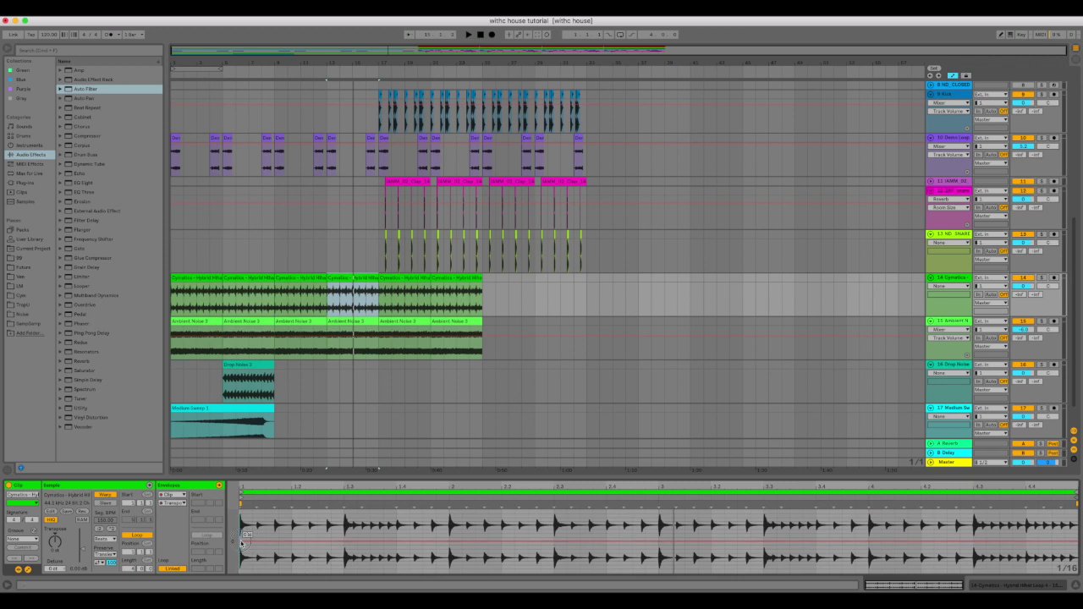
left_click_drag(1077, 542, 1078, 513)
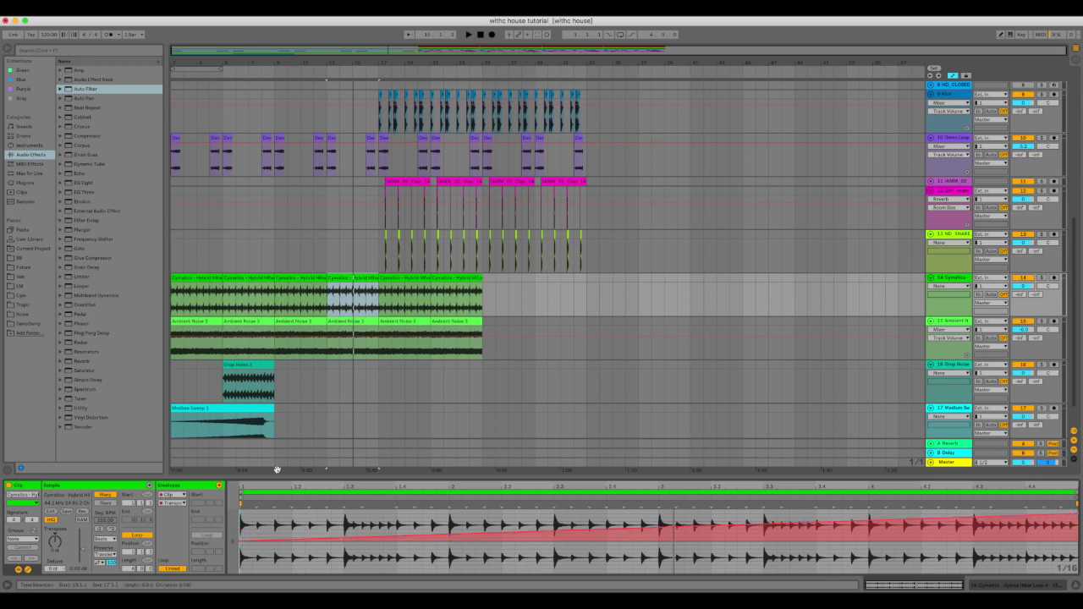
left_click(468, 35)
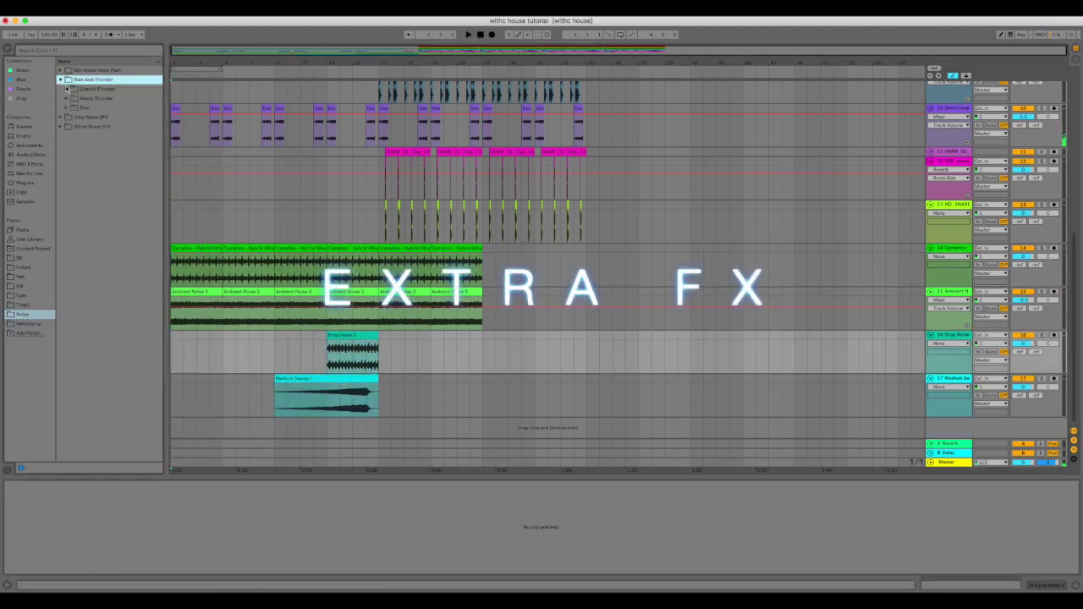
Browse the thunder and rain samples and add distant-thunder-13 on a new track below the Medium Sweep track.
left_click(110, 173)
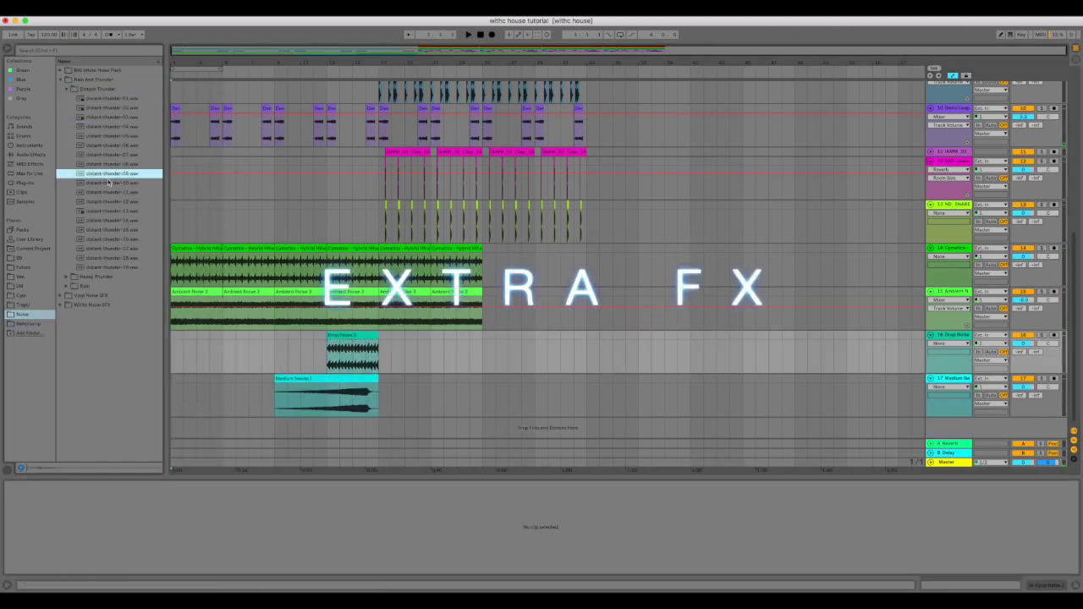
left_click(109, 201)
left_click(66, 89)
left_click(66, 98)
left_click(66, 108)
left_click(106, 155)
left_click(105, 144)
left_click(66, 88)
left_click(104, 212)
left_click_drag(104, 211, 173, 427)
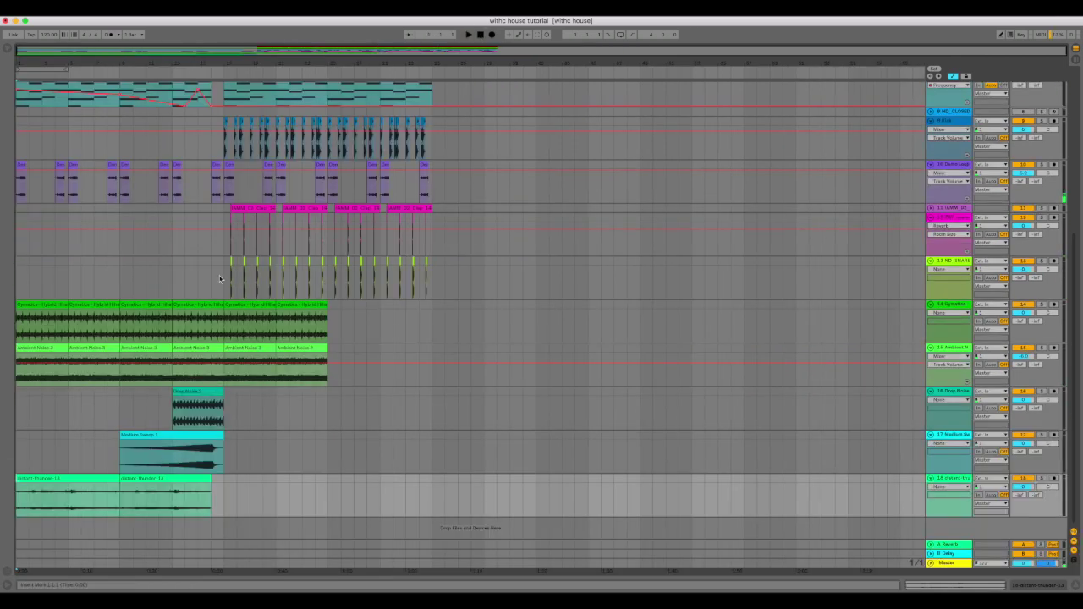
Copy the snare hits on track 12 into the intro and paste extra hits just before the drop.
left_click_drag(147, 227, 294, 218)
left_click(218, 218)
key("plus")
key("plus")
key("plus")
key("plus")
left_click(277, 218)
key("plus")
key("plus")
left_click(273, 235)
key("super+v")
left_click(296, 235)
key("super+v")
Duplicate the snare hit on track 12 repeatedly at short spacing to build a roll before the drop.
key("super+d")
key("super+d")
key("super+d")
key("super+d")
key("super+d")
key("super+d")
key("super+d")
key("super+d")
mouse_move(307, 51)
left_mouse_down()
mouse_move(307, 68)
mouse_move(303, 59)
left_mouse_up()
key("super+d")
key("super+d")
key("super+d")
key("super+d")
key("super+d")
key("super+d")
key("super+d")
Delete the surplus snare hits at the end of the roll on track 12.
left_click_drag(320, 218, 428, 241)
key("Delete")
Finish the snare roll on track 12 with repeated duplicates of a shorter hit so it speeds up in bar 16.
scroll(299, 239, "left", 4)
left_click_drag(299, 238, 191, 239)
left_click_drag(191, 239, 273, 239)
key("super+d")
key("super+d")
key("super+d")
key("super+d")
key("super+d")
key("super+d")
key("super+d")
key("super+d")
key("super+d")
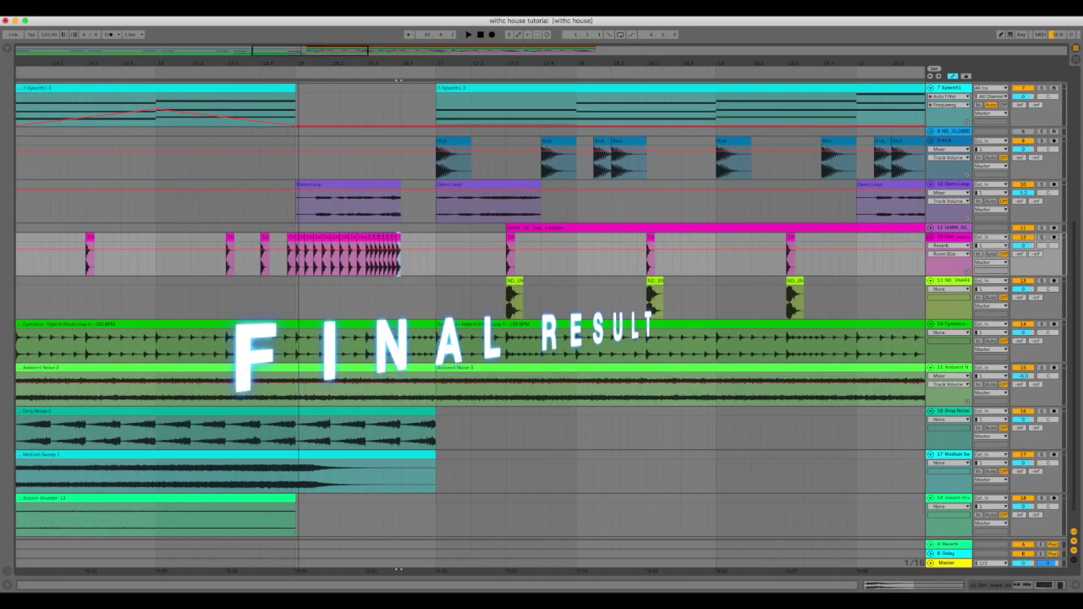
Play the arrangement from the start and review all tracks through the intro and into the drop.
left_click(470, 35)
scroll(267, 260, "up", 5)
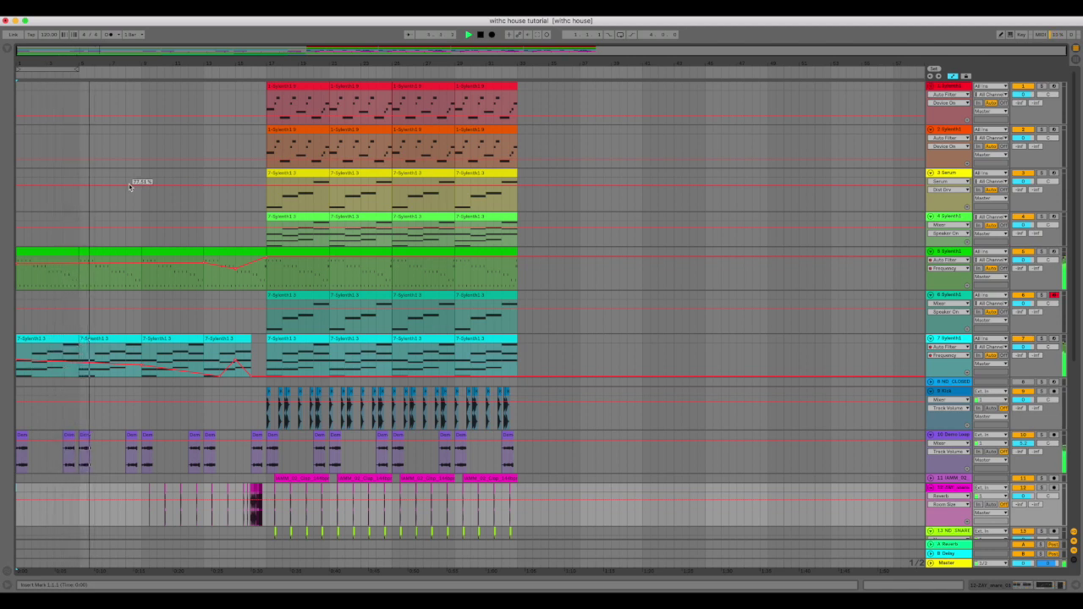
scroll(129, 183, "down", 8)
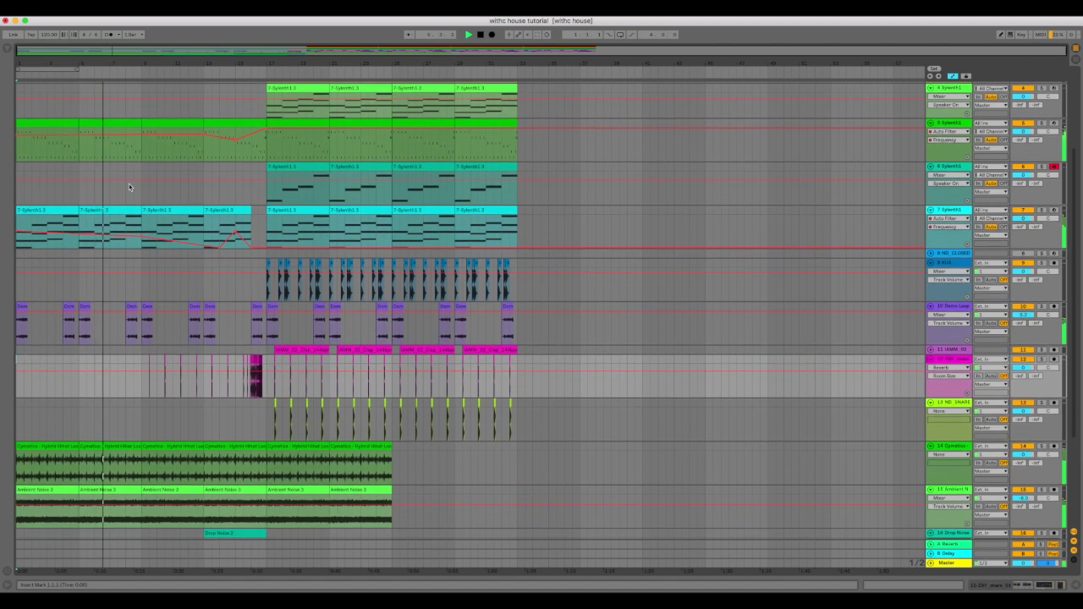
scroll(129, 183, "down", 9)
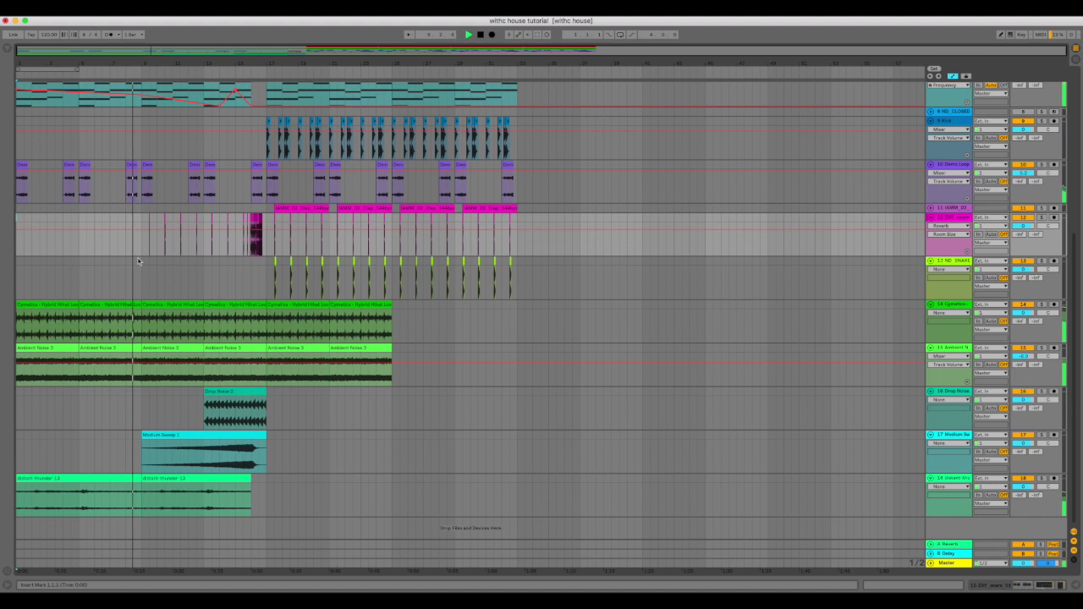
scroll(206, 322, "up", 2)
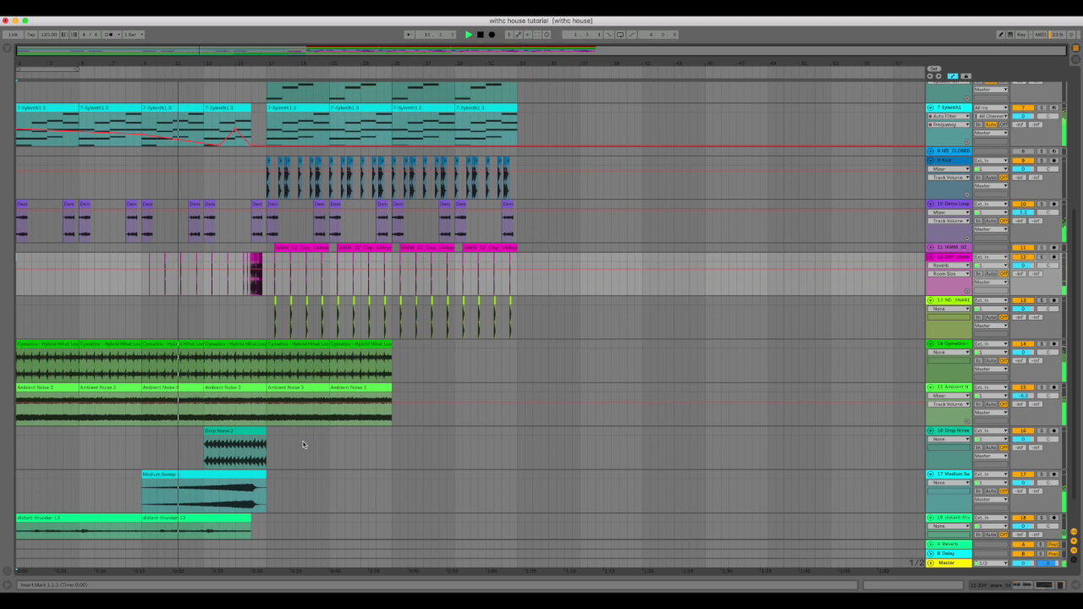
scroll(307, 441, "up", 2)
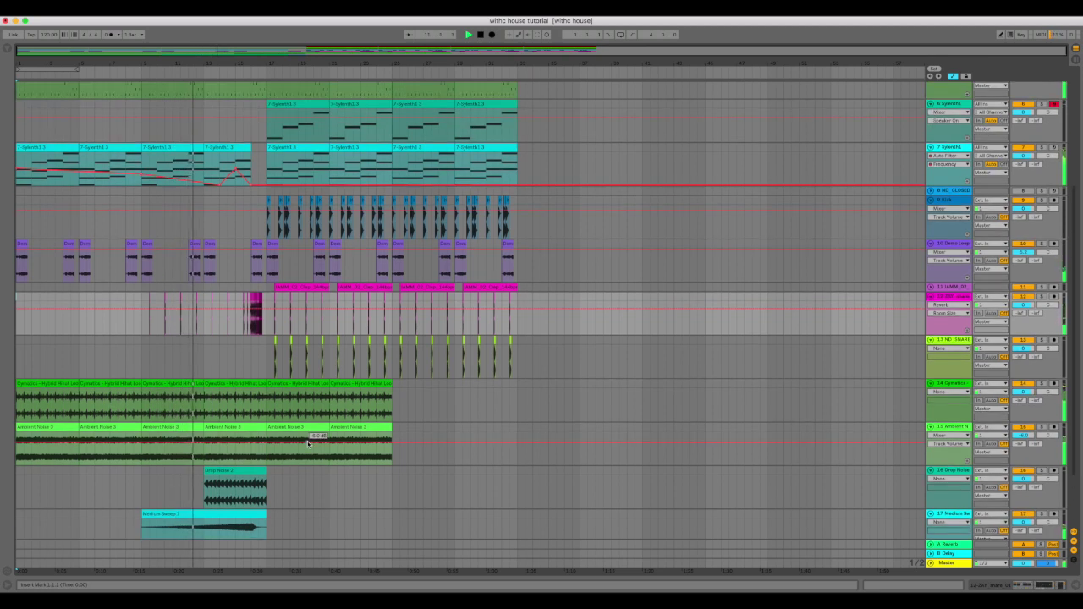
scroll(307, 441, "up", 3)
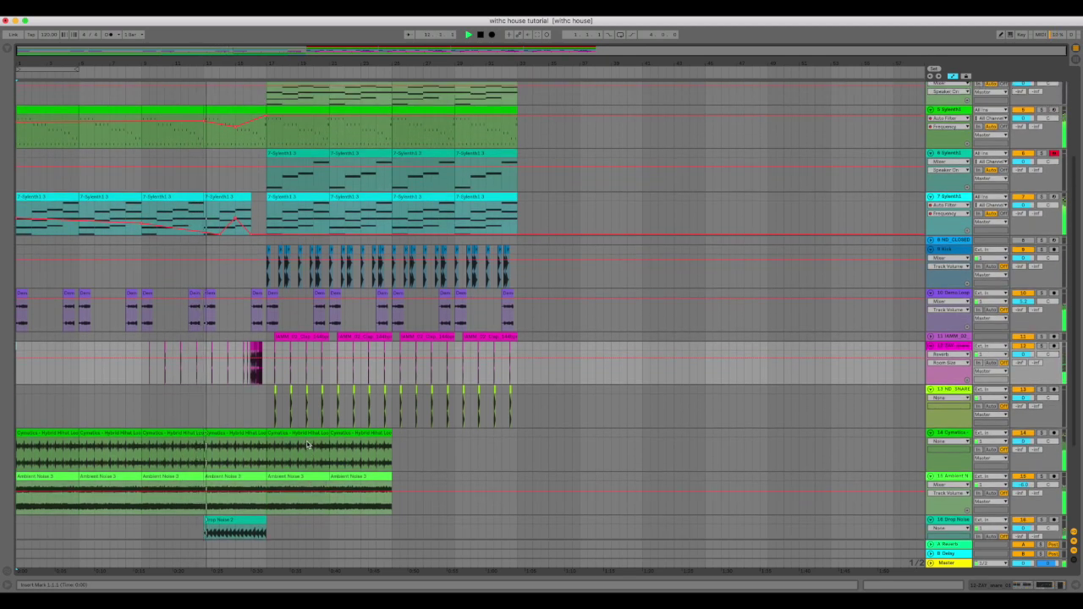
scroll(307, 444, "up", 5)
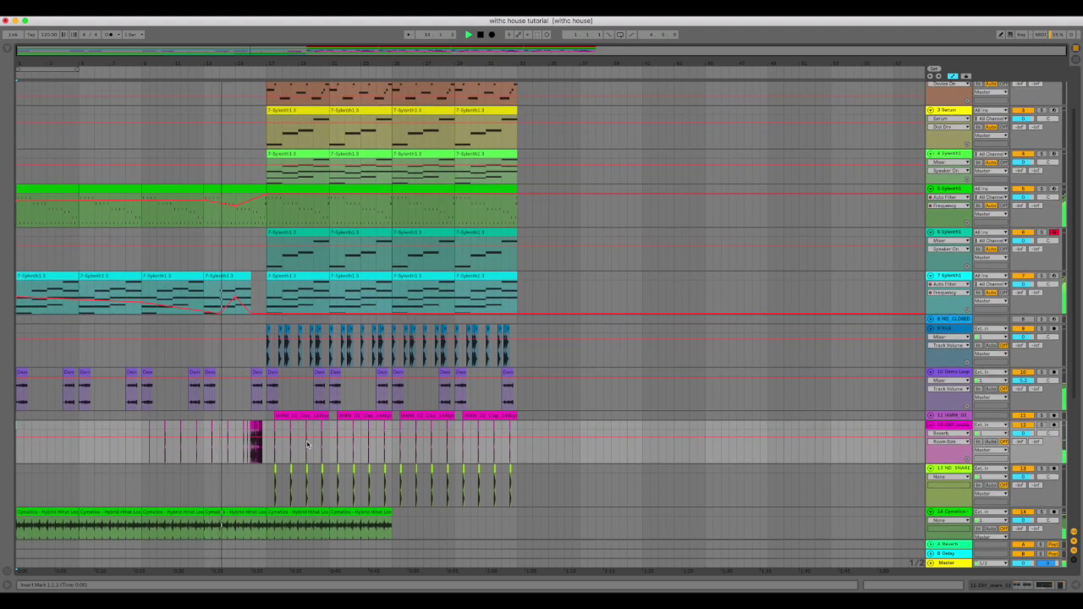
scroll(307, 444, "up", 4)
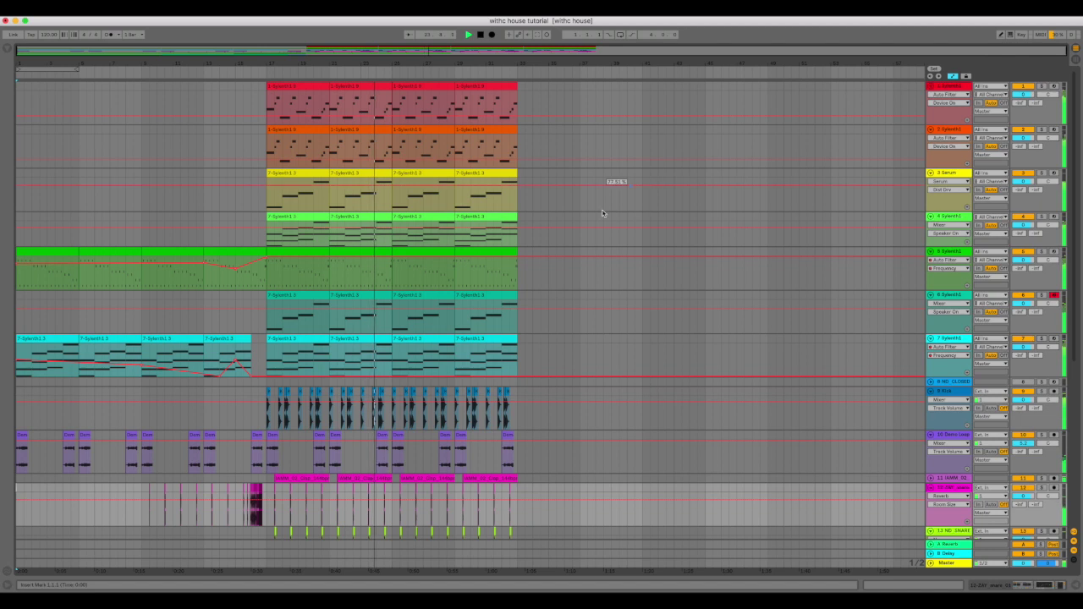
Copy the last hi-hat loop clip on track 14 and the last Ambient Noise clip on track 15 to bar 29.
scroll(583, 259, "down", 5)
scroll(583, 259, "down", 2)
left_click_drag(367, 367, 497, 380)
left_click_drag(369, 409, 498, 421)
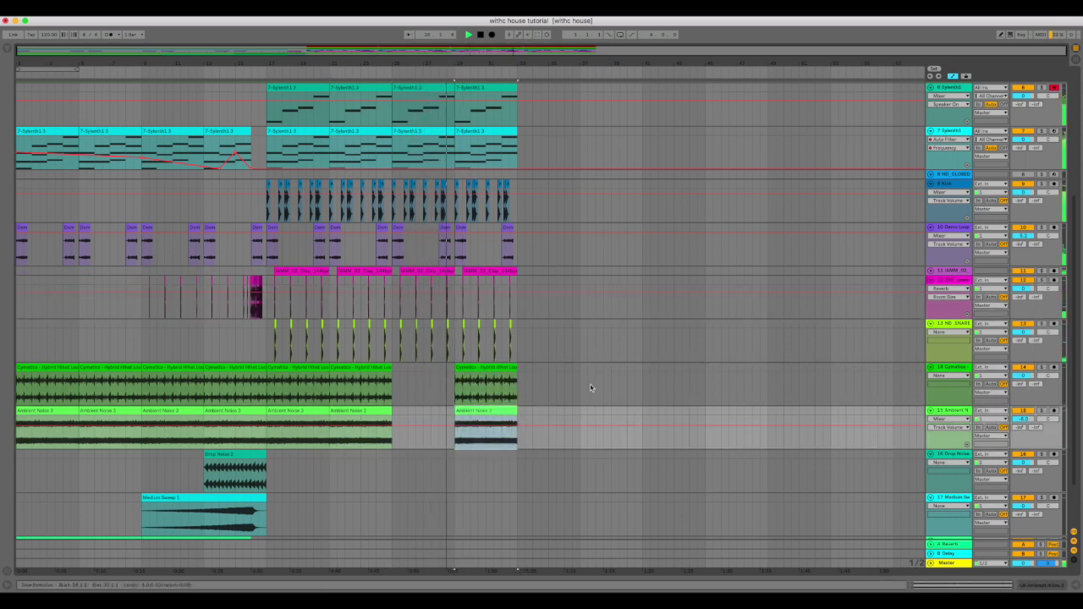
scroll(593, 382, "up", 5)
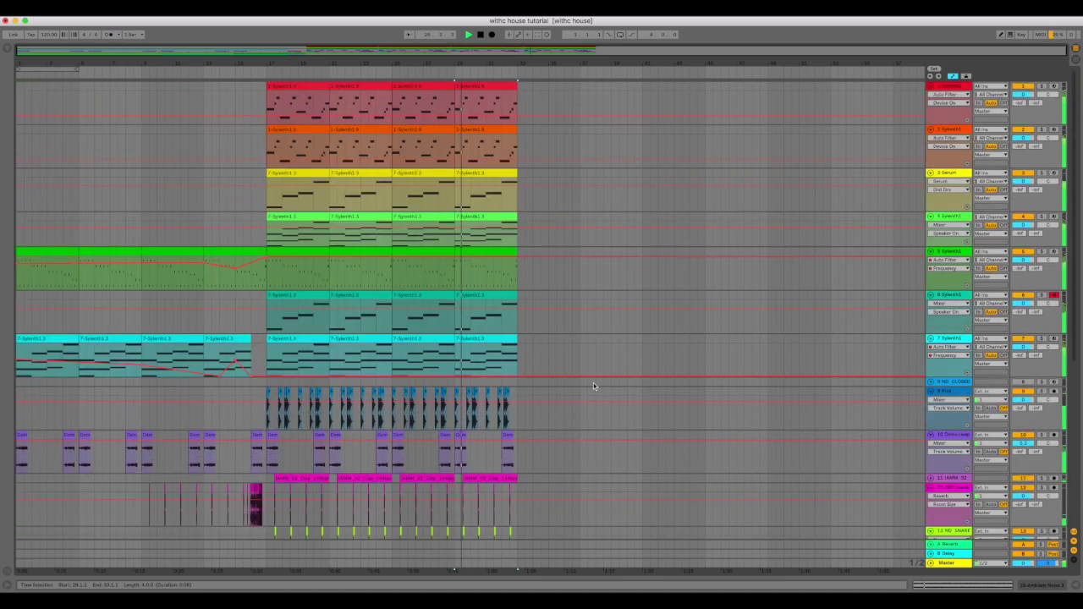